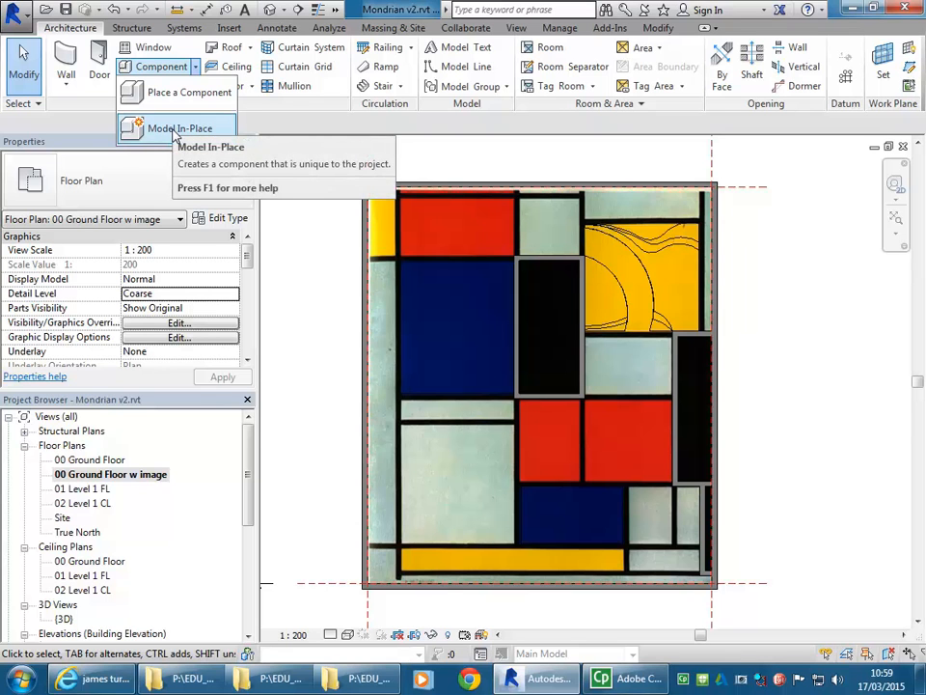
# Start an in-place model component in the Generic Models family category
pyautogui.click(174, 131)
pyautogui.moveTo(575, 236); pyautogui.dragTo(575, 264)
pyautogui.click(396, 298)
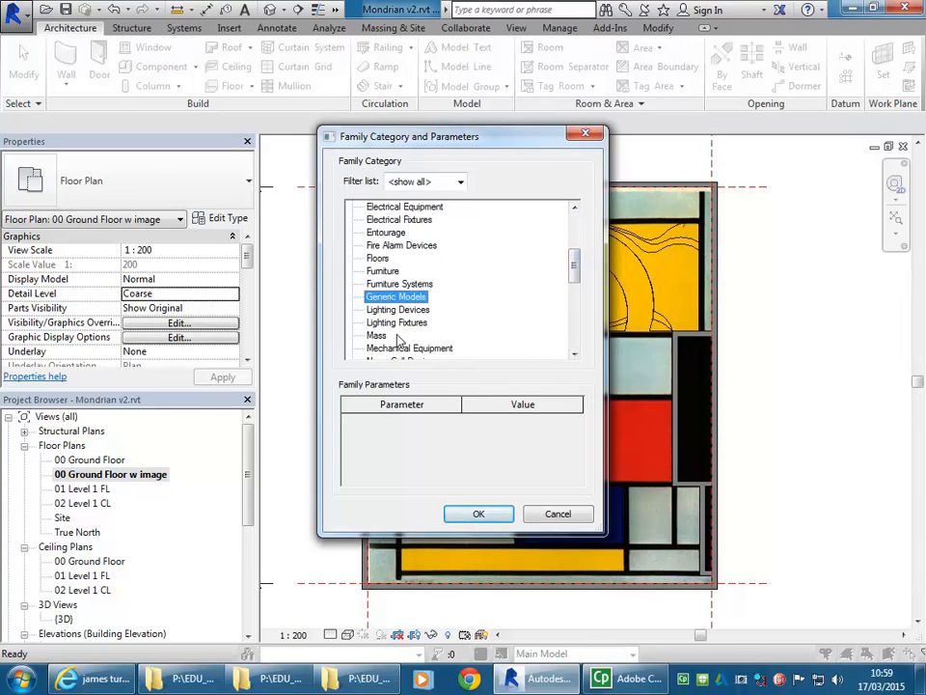
pyautogui.click(477, 515)
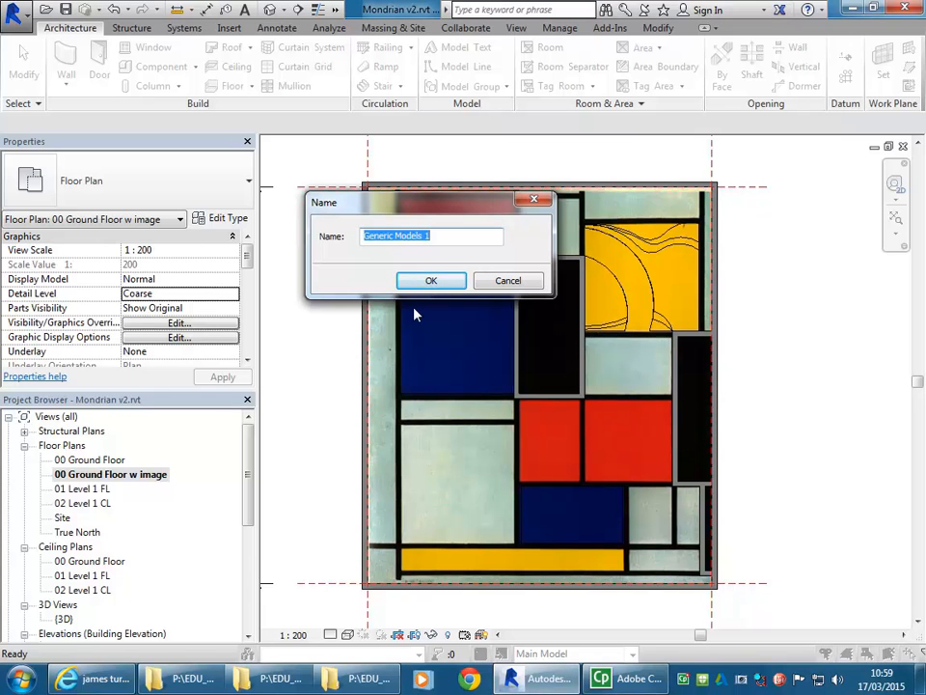
# Name the new in-place model Screen-01
pyautogui.write('sCRE')
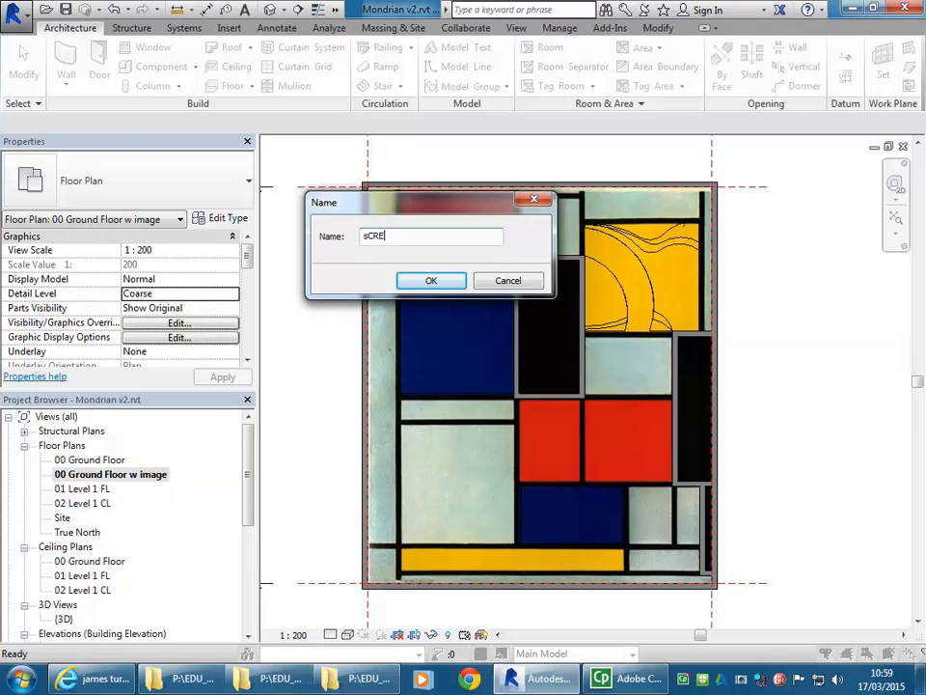
pyautogui.press('BackSpace')
pyautogui.press('BackSpace')
pyautogui.press('BackSpace')
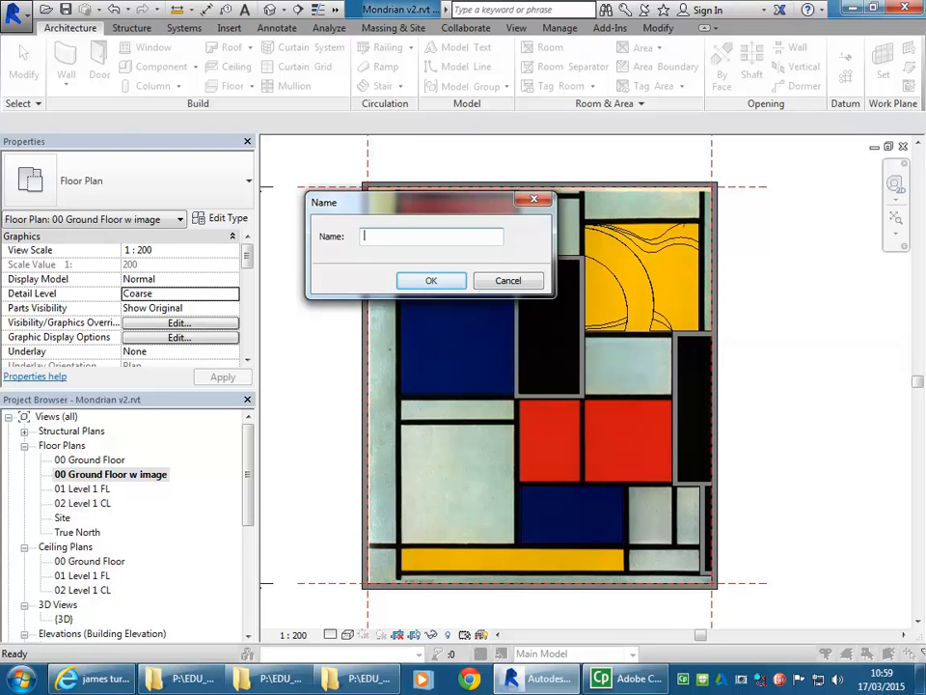
pyautogui.write('Screen-01')
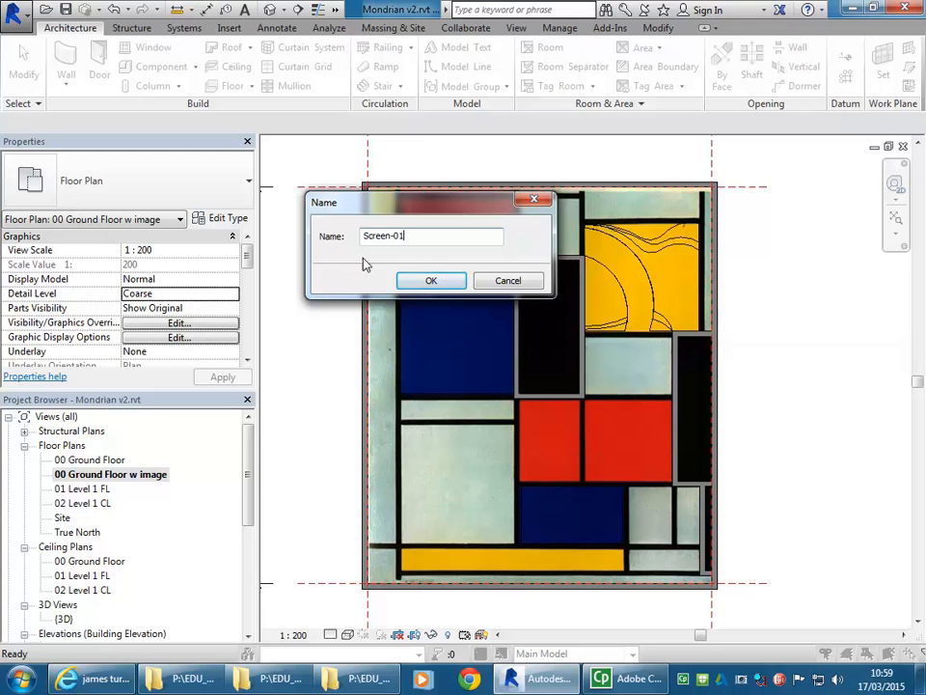
pyautogui.click(432, 281)
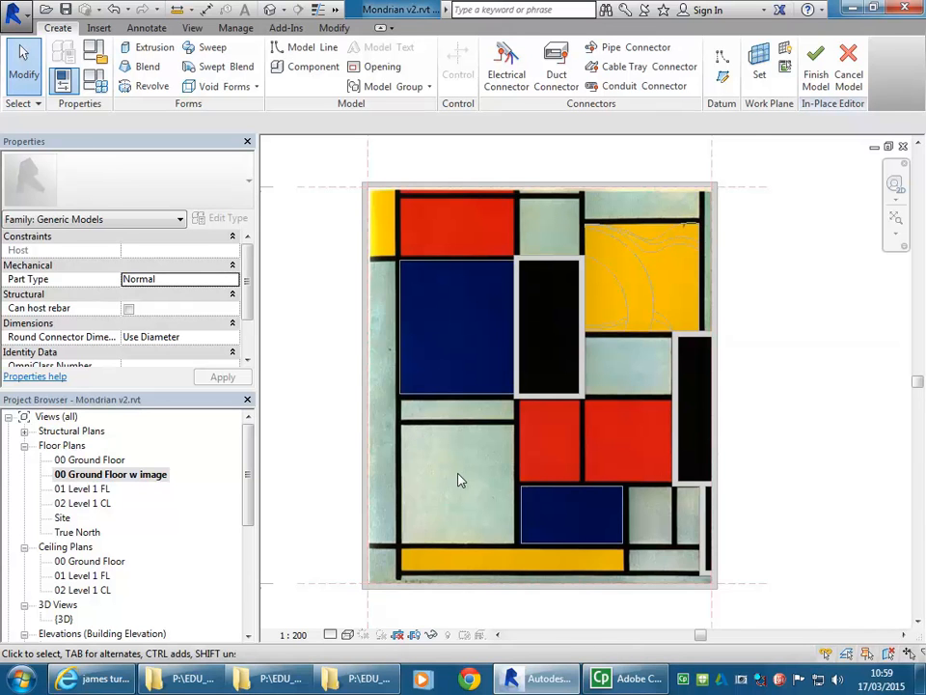
# Start a Blend and sketch the inner curve of its base boundary as a start-end-radius arc inside the large pale square
pyautogui.scroll(1, 460, 479)
pyautogui.moveTo(459, 480); pyautogui.dragTo(471, 457, button='middle')
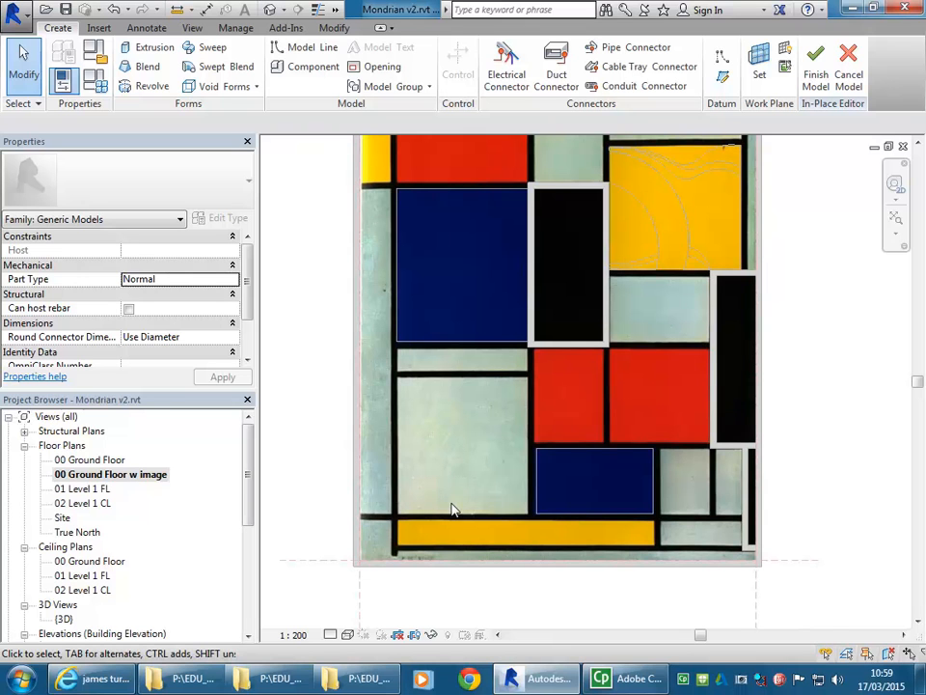
pyautogui.scroll(1, 454, 497)
pyautogui.moveTo(449, 536); pyautogui.dragTo(438, 501, button='middle')
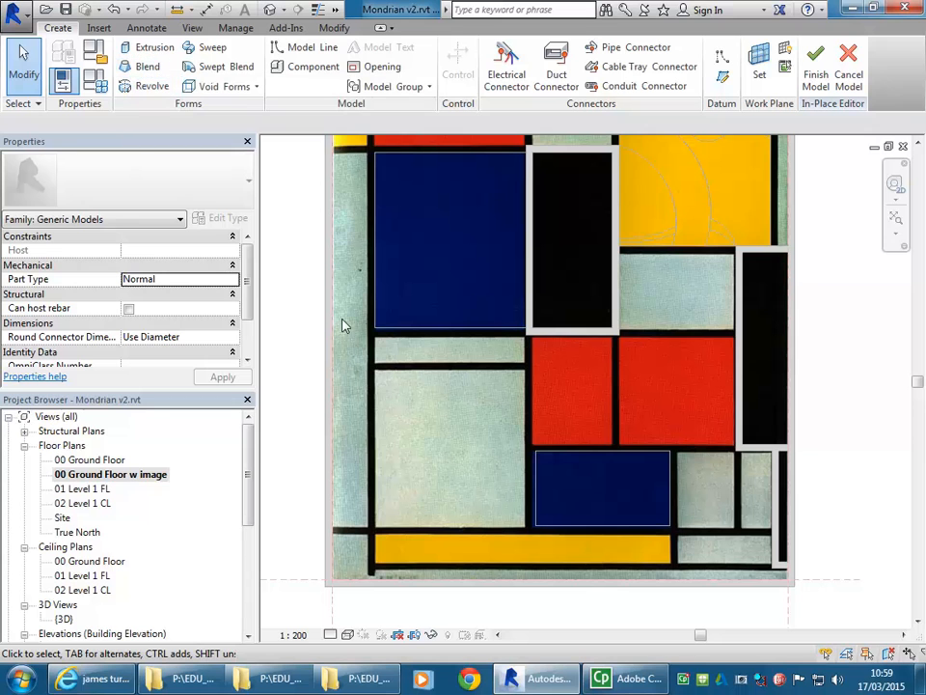
pyautogui.click(135, 76)
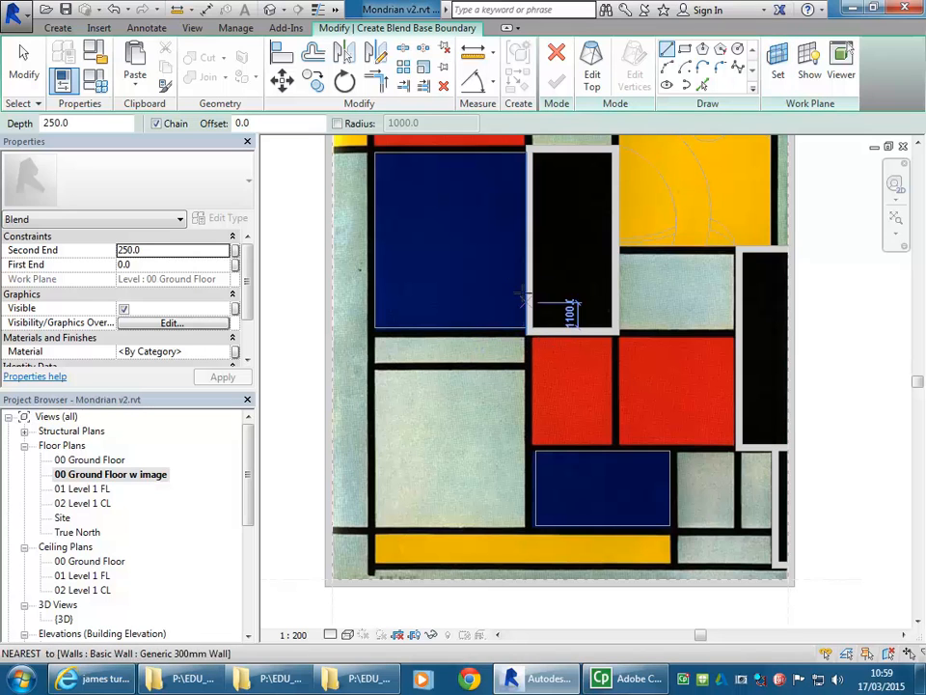
pyautogui.moveTo(592, 182); pyautogui.dragTo(596, 286, button='middle')
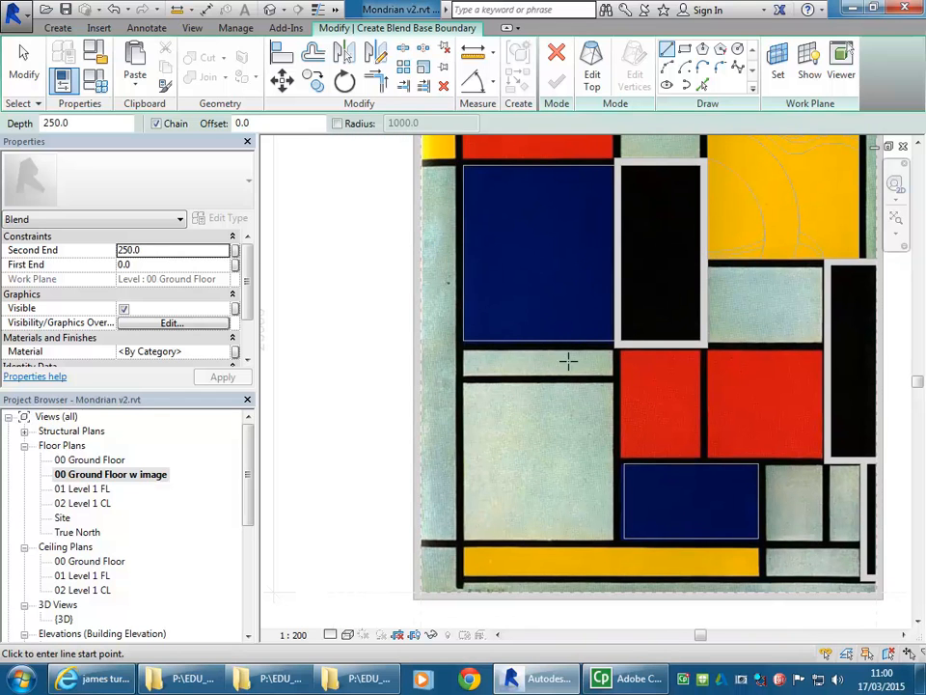
pyautogui.scroll(-2, 577, 475)
pyautogui.scroll(1, 535, 448)
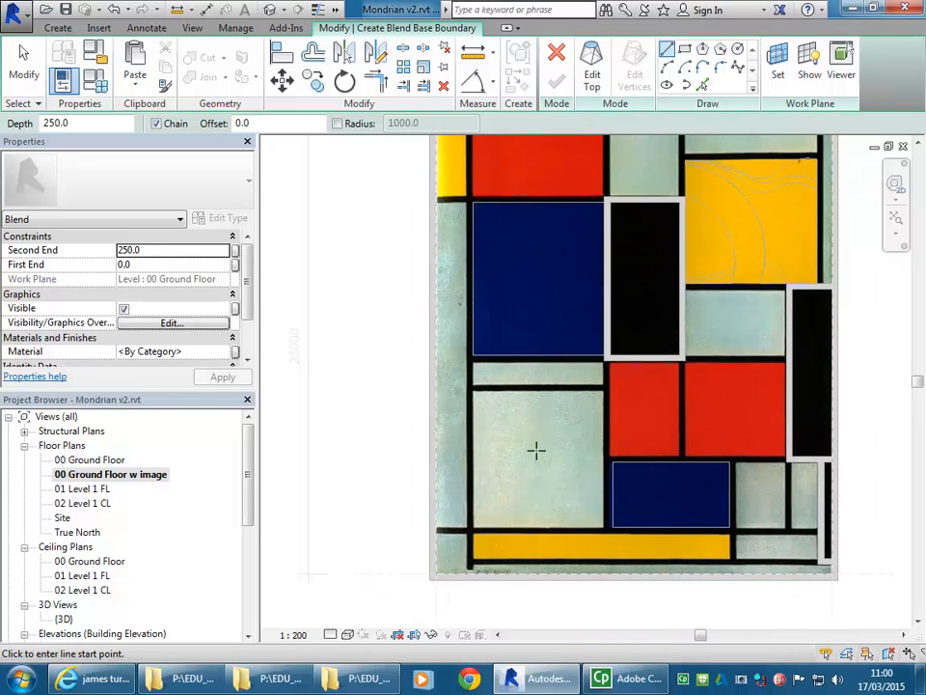
pyautogui.scroll(1, 542, 472)
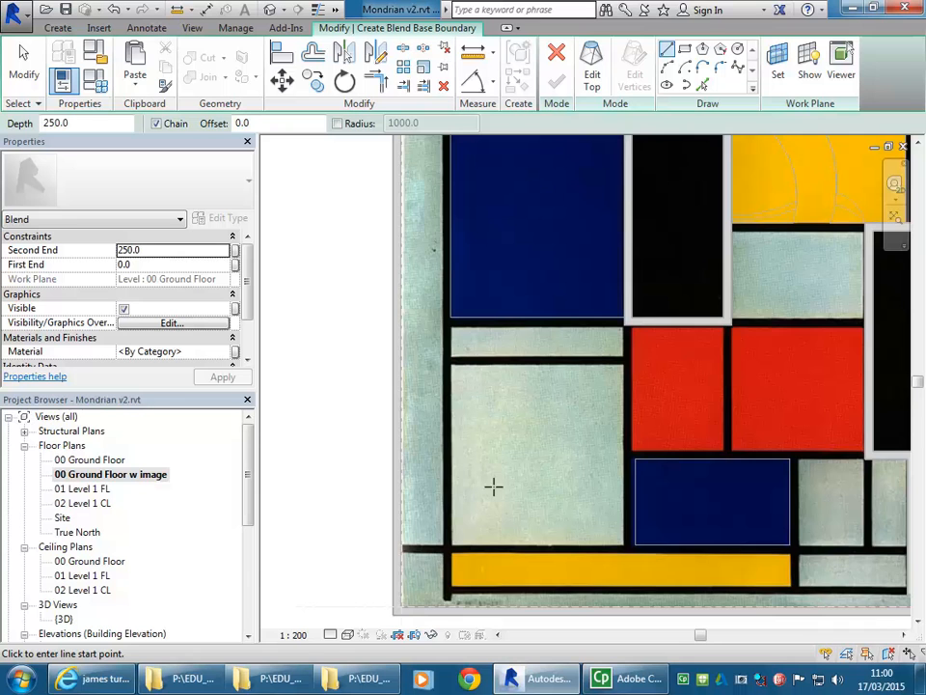
pyautogui.scroll(1, 515, 494)
pyautogui.scroll(1, 543, 495)
pyautogui.moveTo(561, 461); pyautogui.dragTo(526, 477, button='middle')
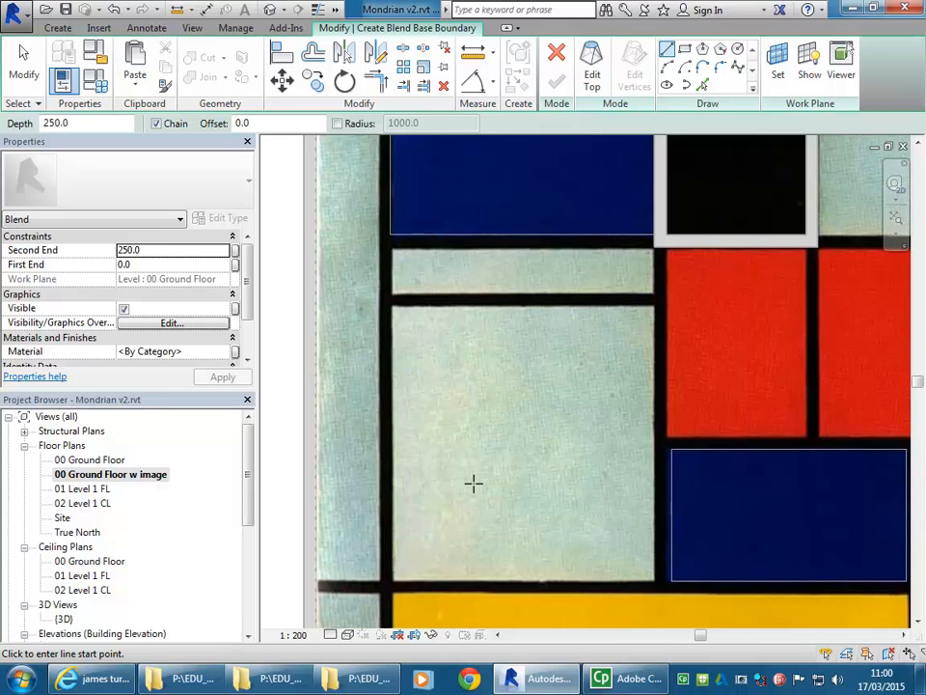
pyautogui.click(668, 70)
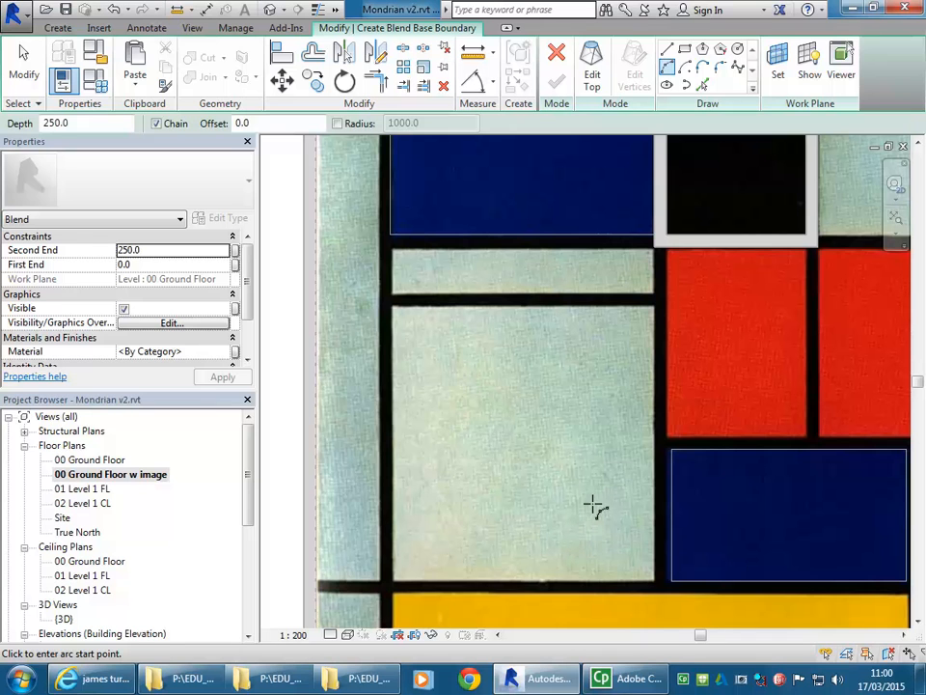
pyautogui.click(588, 507)
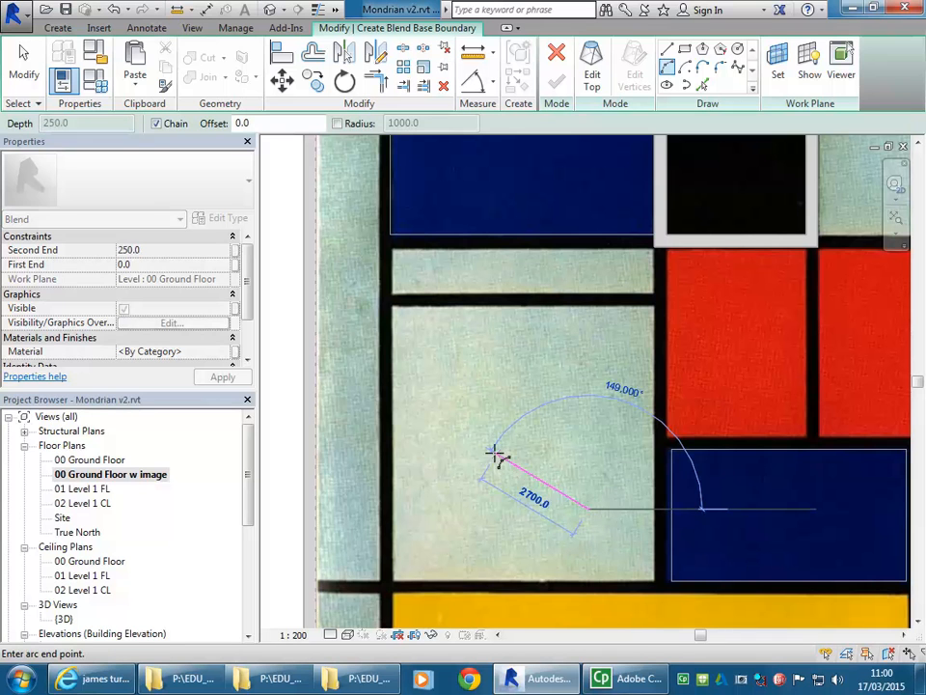
pyautogui.click(428, 422)
pyautogui.click(521, 348)
# Draw a short vertical line upward from the left end of the inner arc
pyautogui.press('l')
pyautogui.press('i')
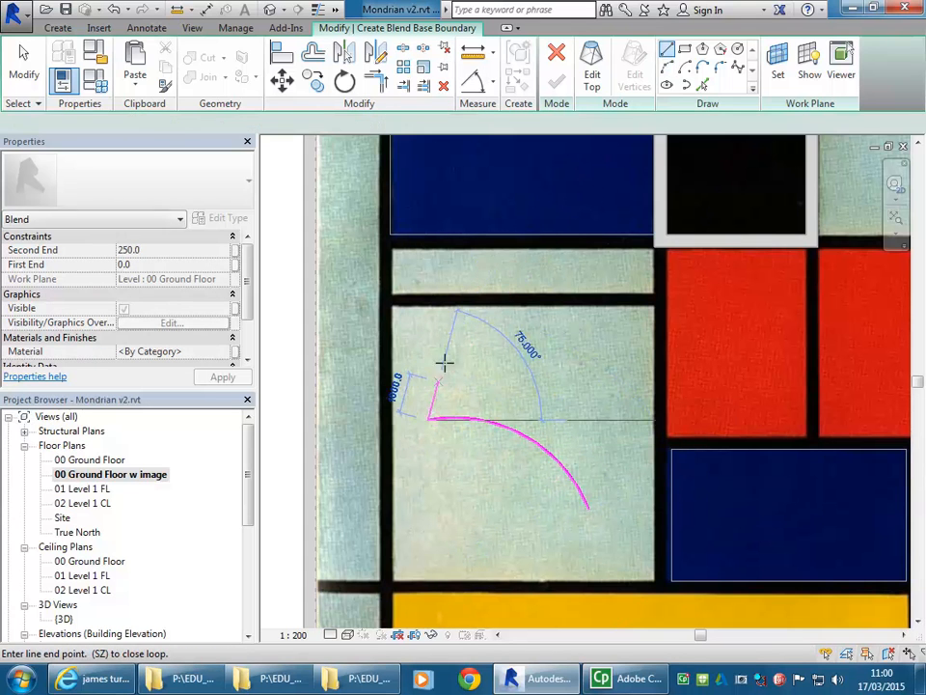
pyautogui.scroll(2, 445, 362)
pyautogui.click(427, 390)
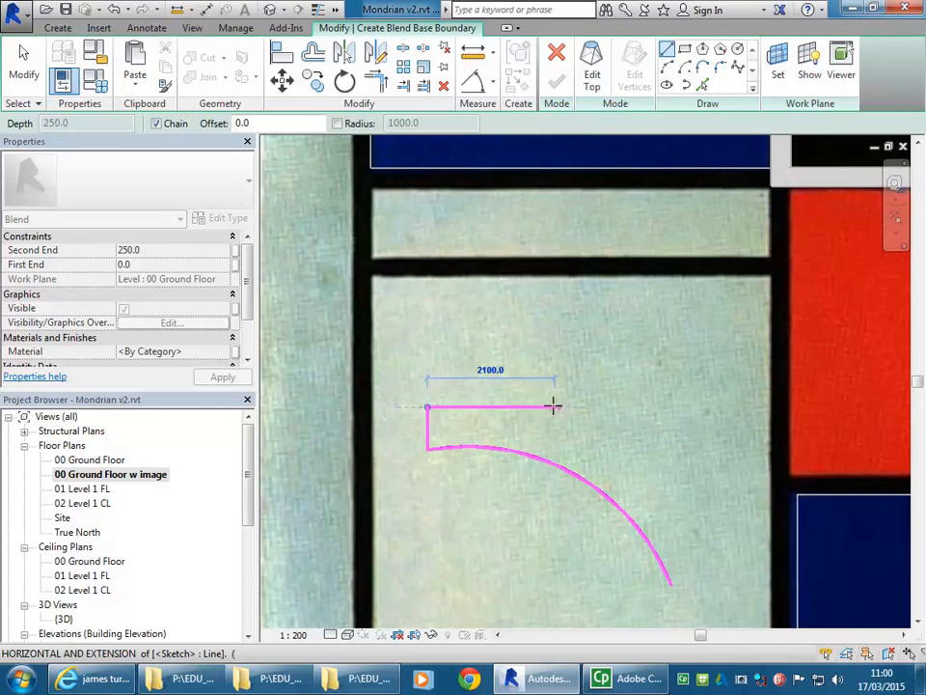
# Draw an outer arc of about 4882 mm radius from the vertical line, and close the base boundary with a slanted end line
pyautogui.click(667, 69)
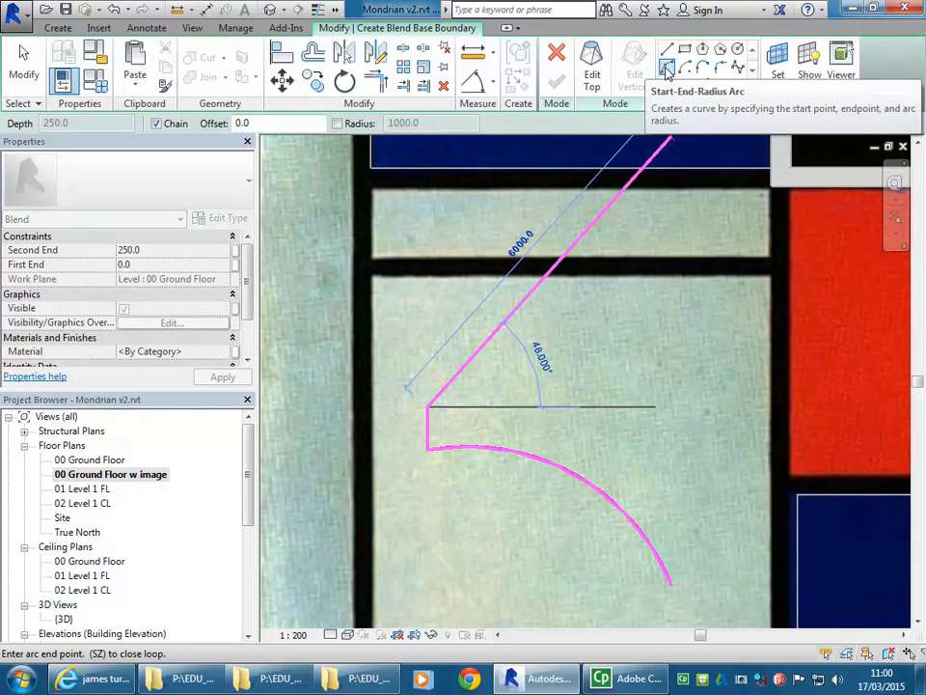
pyautogui.click(732, 520)
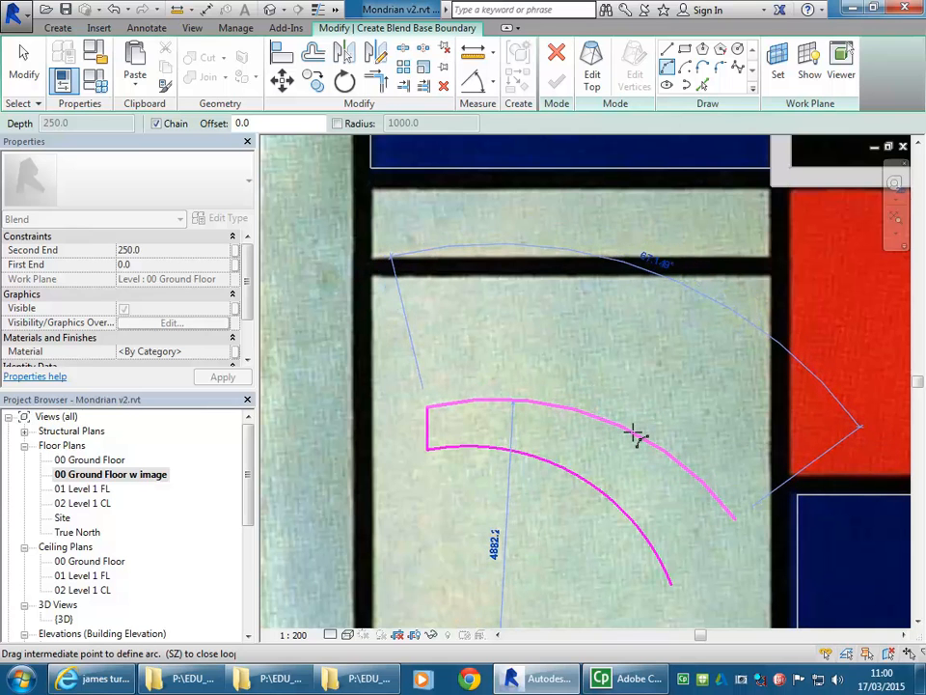
pyautogui.click(635, 436)
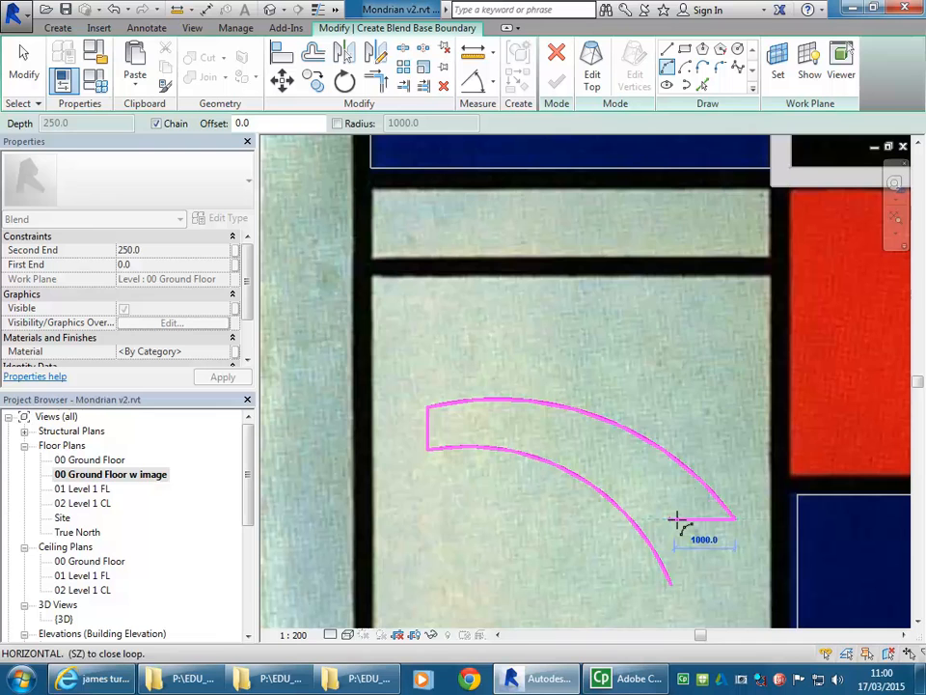
pyautogui.click(668, 51)
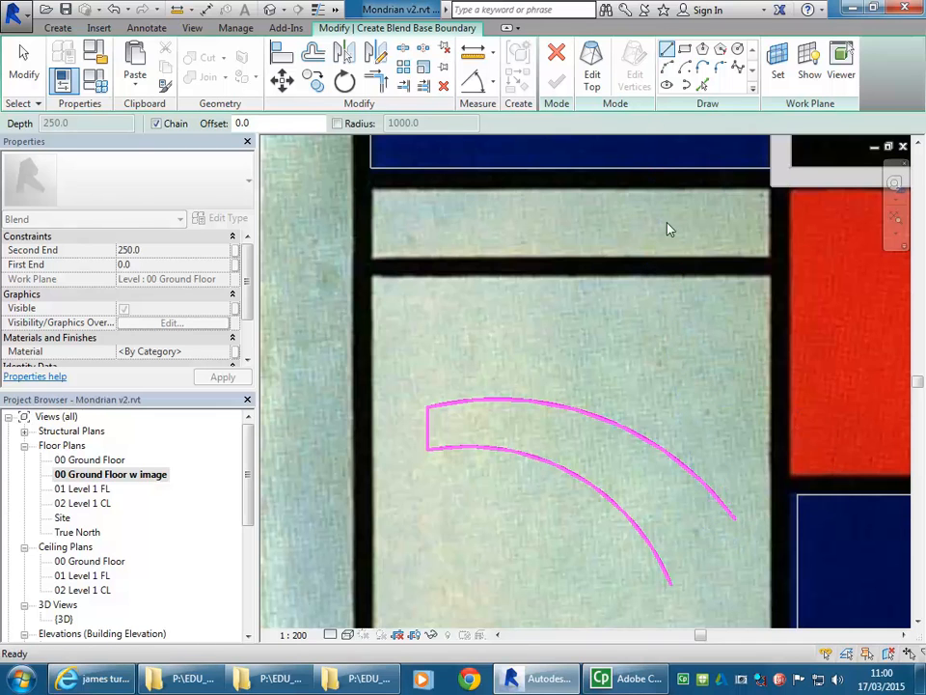
pyautogui.click(672, 583)
pyautogui.press('Escape')
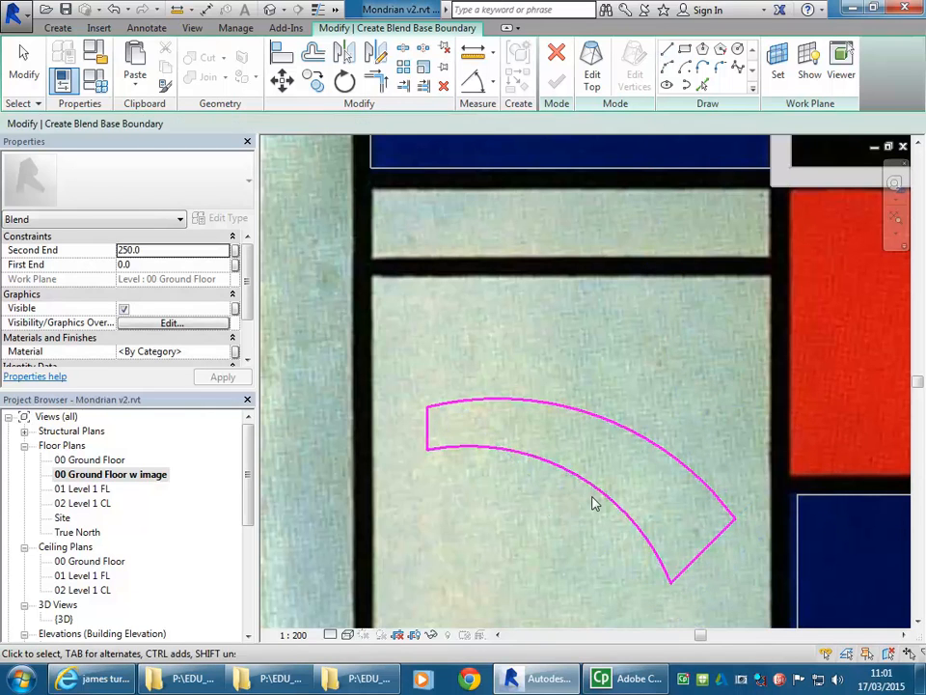
# Nudge the outer arc of the base boundary upward until it is about 6009 mm long
pyautogui.scroll(-1, 593, 502)
pyautogui.scroll(-1, 593, 503)
pyautogui.middleClick(559, 558)
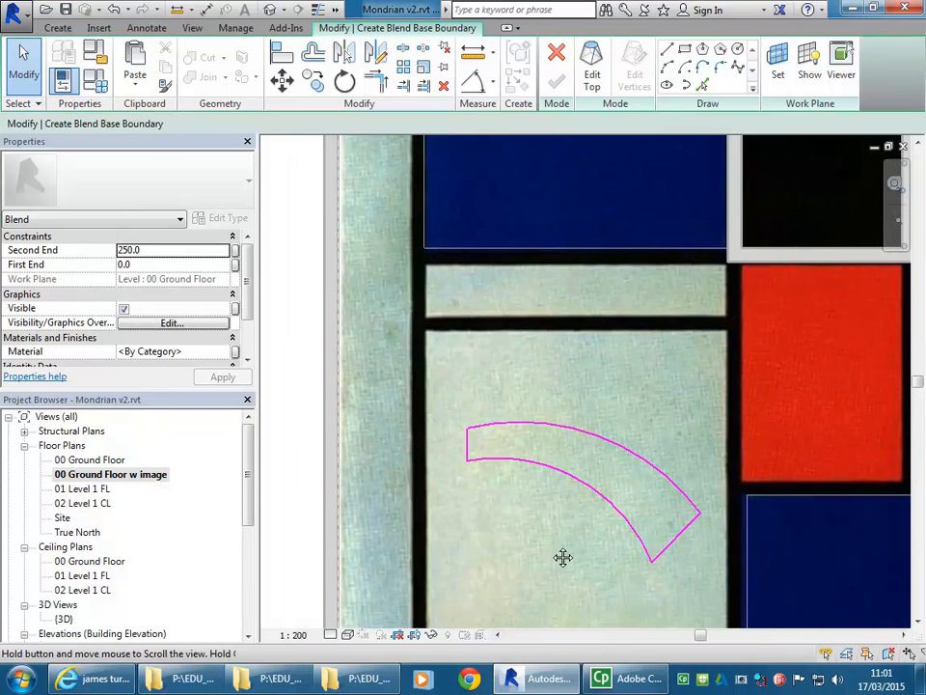
pyautogui.scroll(1, 548, 550)
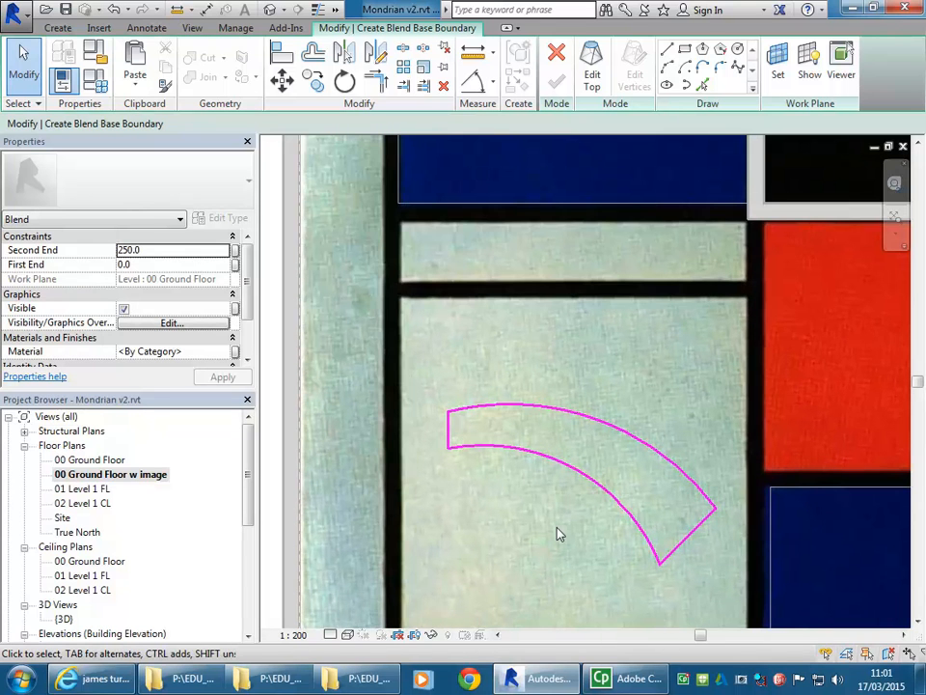
pyautogui.scroll(1, 559, 534)
pyautogui.click(571, 396)
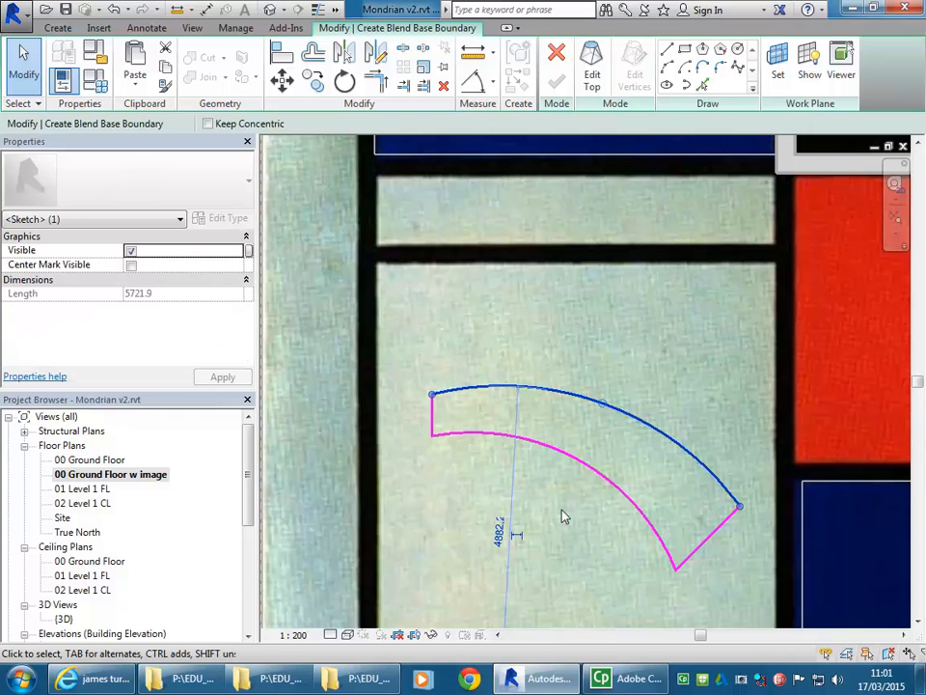
pyautogui.press('Up')
pyautogui.press('Up')
pyautogui.press('Up')
pyautogui.press('Up')
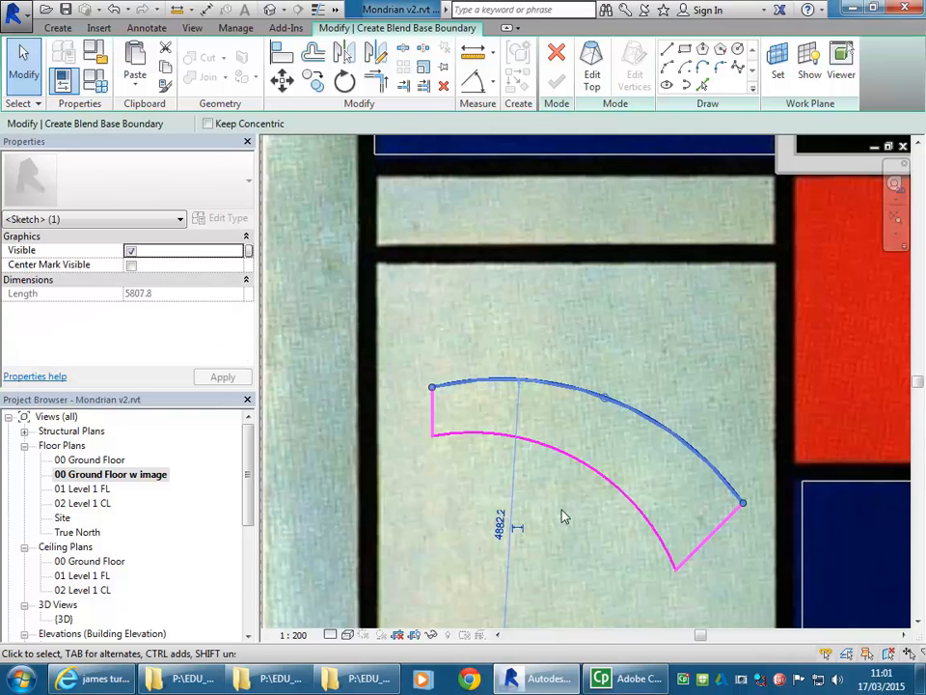
pyautogui.press('Up')
pyautogui.press('Up')
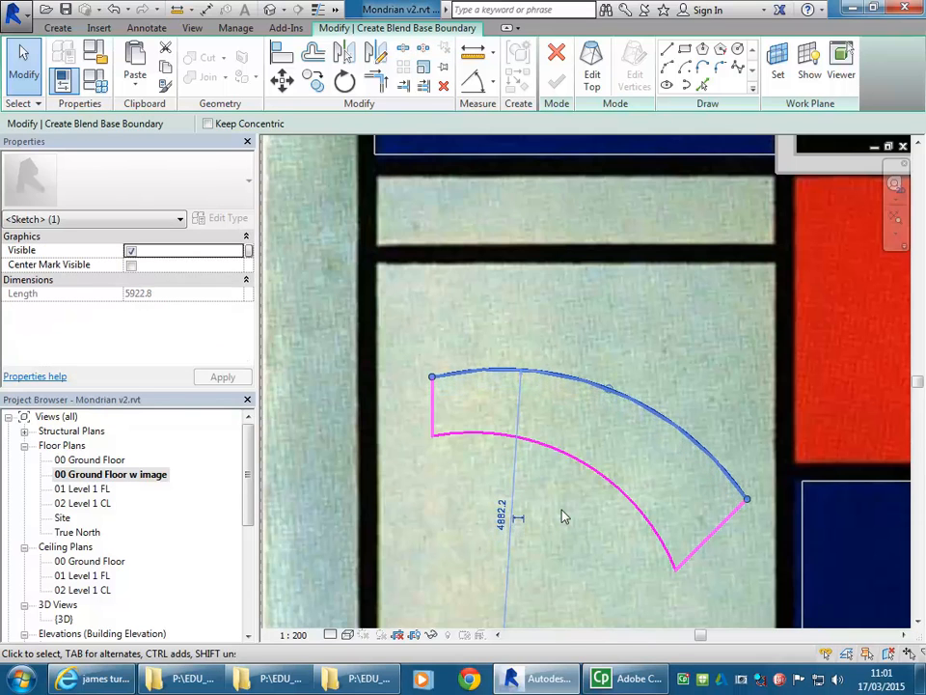
pyautogui.press('Up')
pyautogui.press('Up')
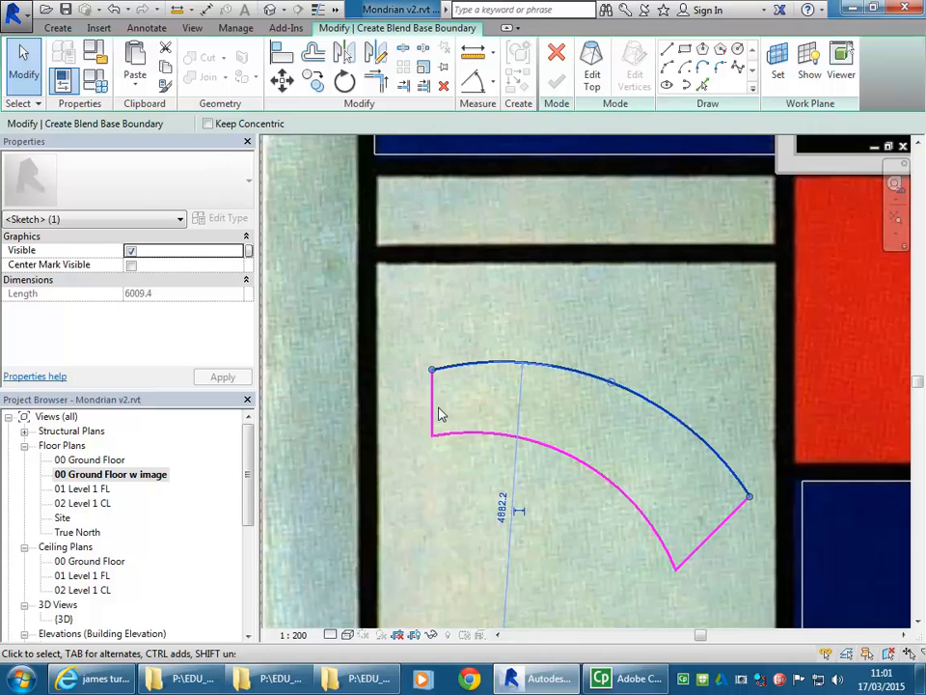
# Nudge the vertical end line of the base boundary to the left, lengthening the curved shape
pyautogui.click(434, 415)
pyautogui.press('Left')
pyautogui.press('Left')
pyautogui.press('Left')
pyautogui.press('Left')
pyautogui.press('Left')
pyautogui.press('Left')
pyautogui.press('Left')
pyautogui.press('Left')
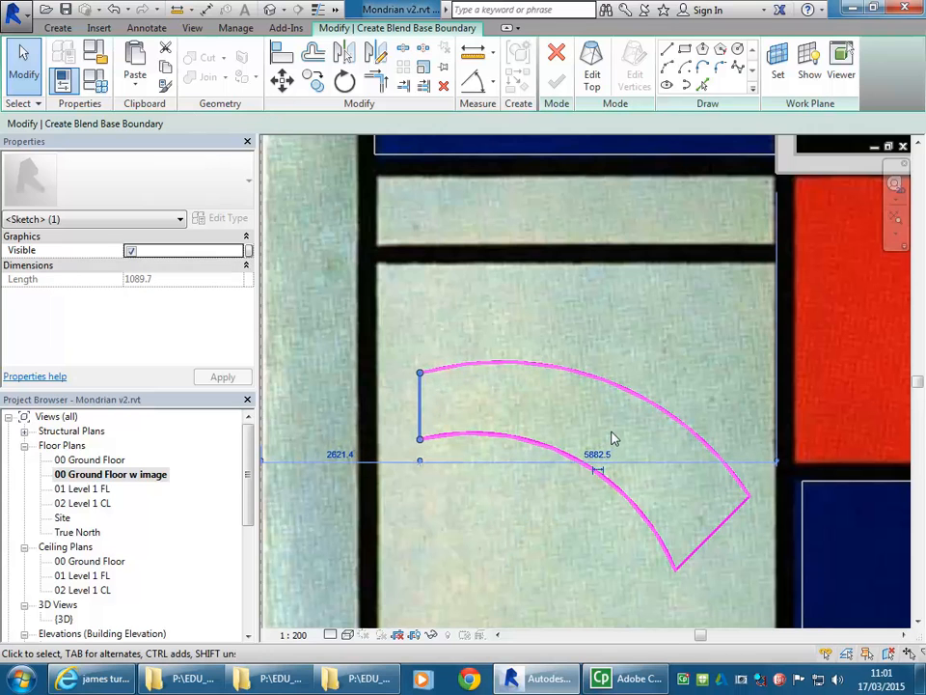
# Nudge the slanted end line of the base boundary to the right and deselect it
pyautogui.click(694, 552)
pyautogui.moveTo(695, 552); pyautogui.dragTo(621, 510, button='middle')
pyautogui.press('Right')
pyautogui.press('Right')
pyautogui.press('Right')
pyautogui.press('Right')
pyautogui.press('Right')
pyautogui.press('Right')
pyautogui.press('Right')
pyautogui.press('Right')
pyautogui.press('Right')
pyautogui.press('Right')
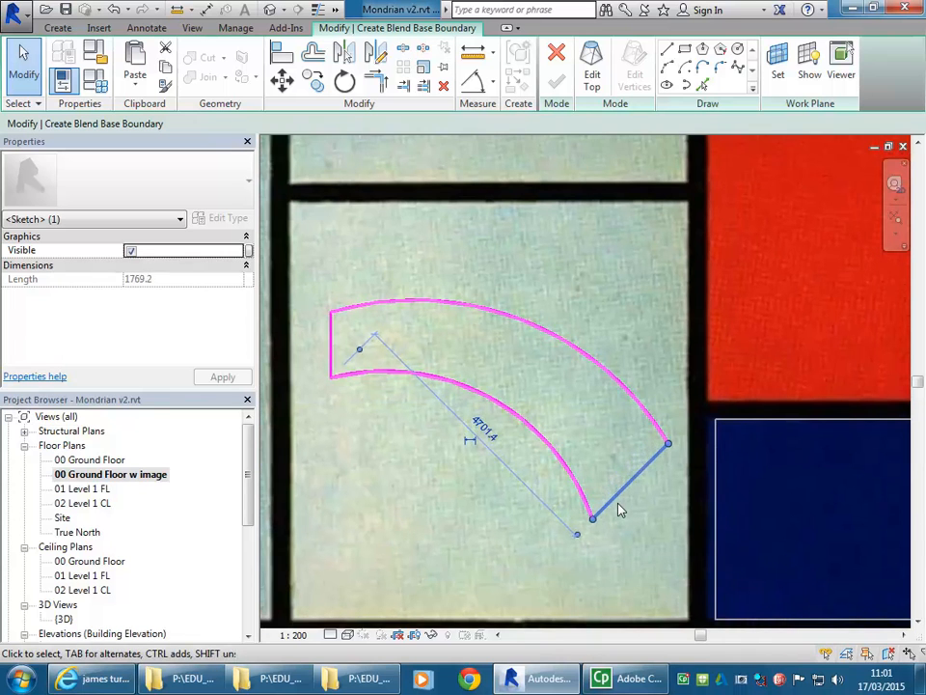
pyautogui.scroll(-3, 620, 510)
pyautogui.scroll(-2, 491, 508)
pyautogui.press('Escape')
pyautogui.scroll(3, 496, 519)
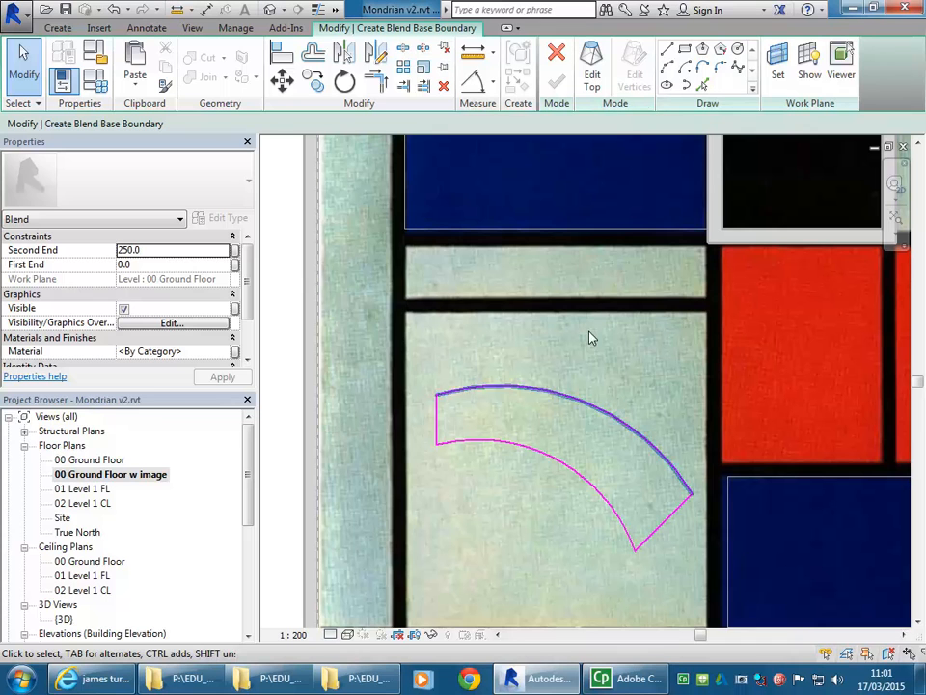
# Switch to the blend's top boundary and draw a short vertical line just inside the left end of the base outline
pyautogui.click(592, 77)
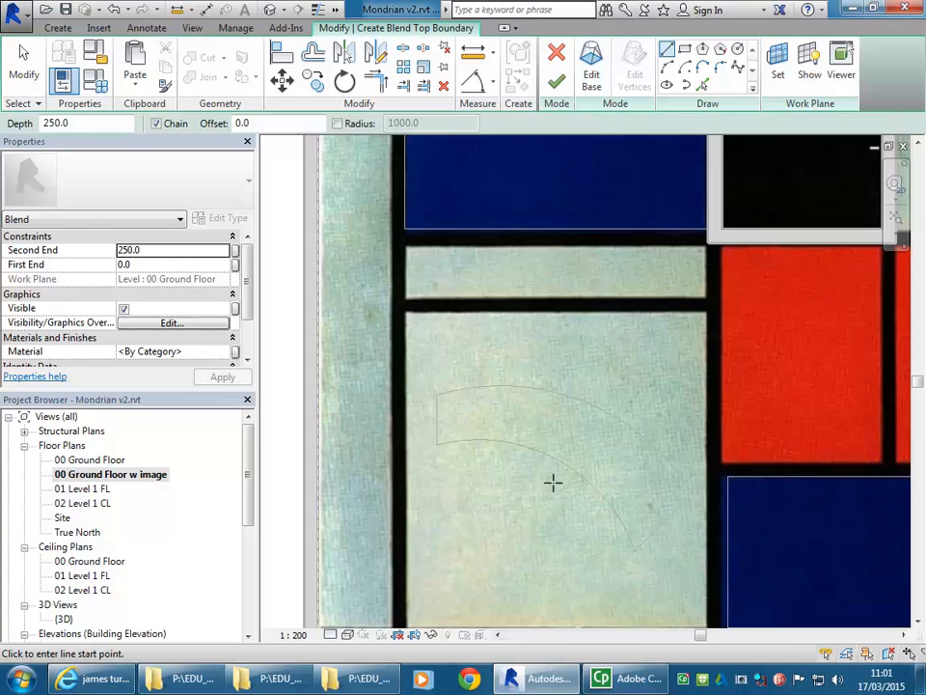
pyautogui.scroll(2, 509, 460)
pyautogui.moveTo(565, 432); pyautogui.dragTo(563, 404, button='middle')
pyautogui.scroll(1, 554, 389)
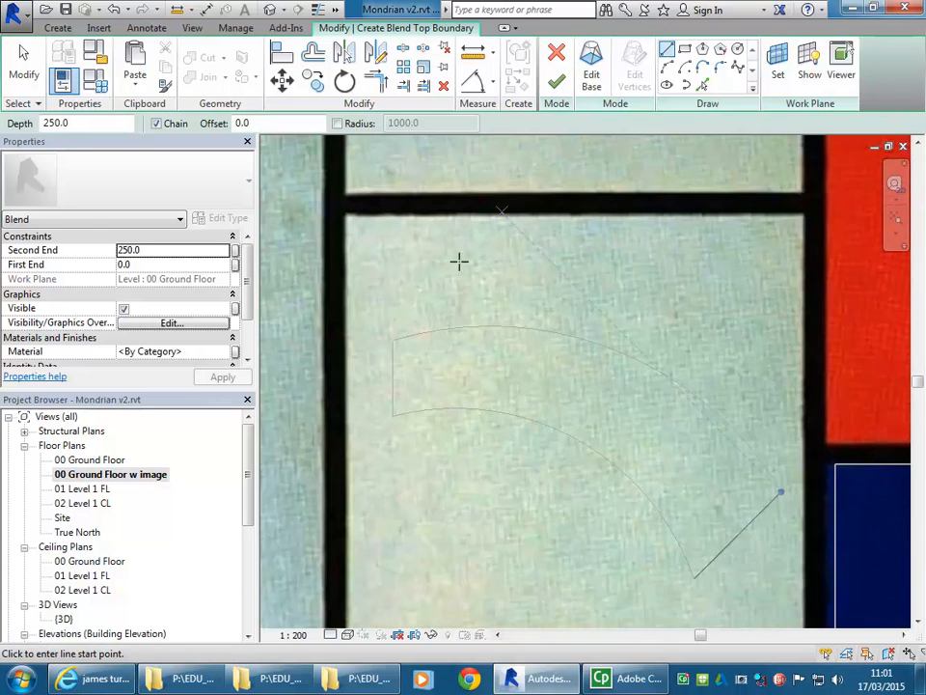
pyautogui.scroll(2, 409, 378)
pyautogui.click(406, 342)
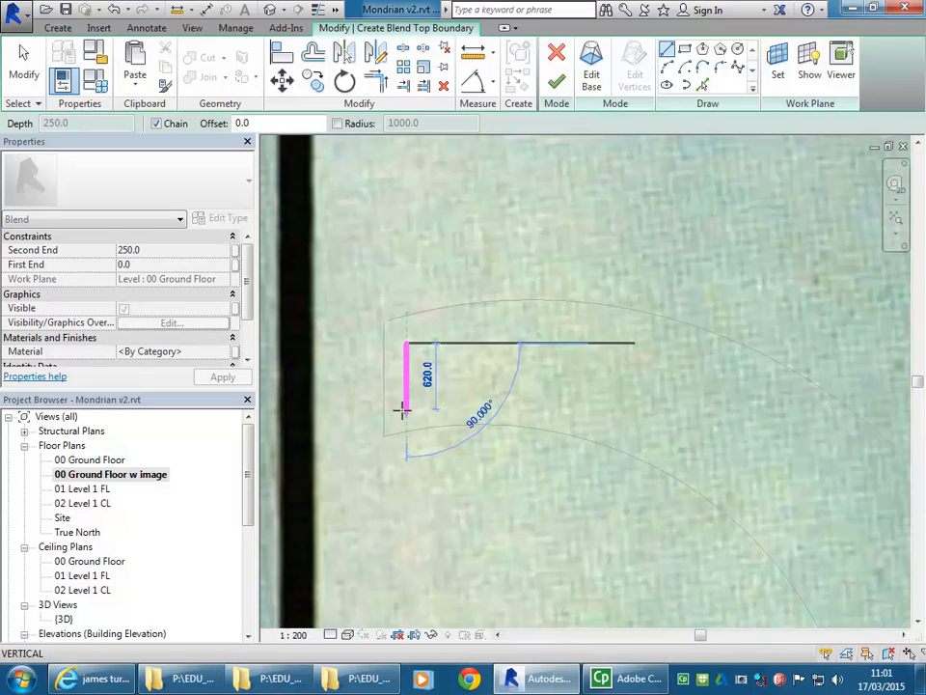
pyautogui.click(405, 402)
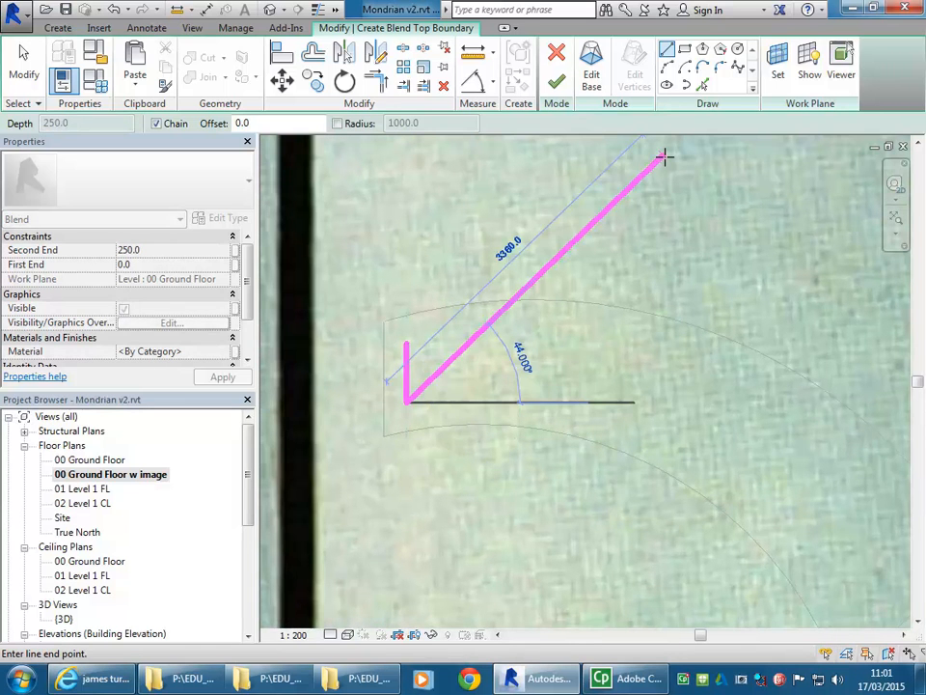
# Draw the top boundary's inner arc, about 4077 mm in radius, from the short line's lower end to just inside the base outline's slanted end
pyautogui.click(667, 67)
pyautogui.moveTo(706, 426); pyautogui.dragTo(573, 351, button='middle')
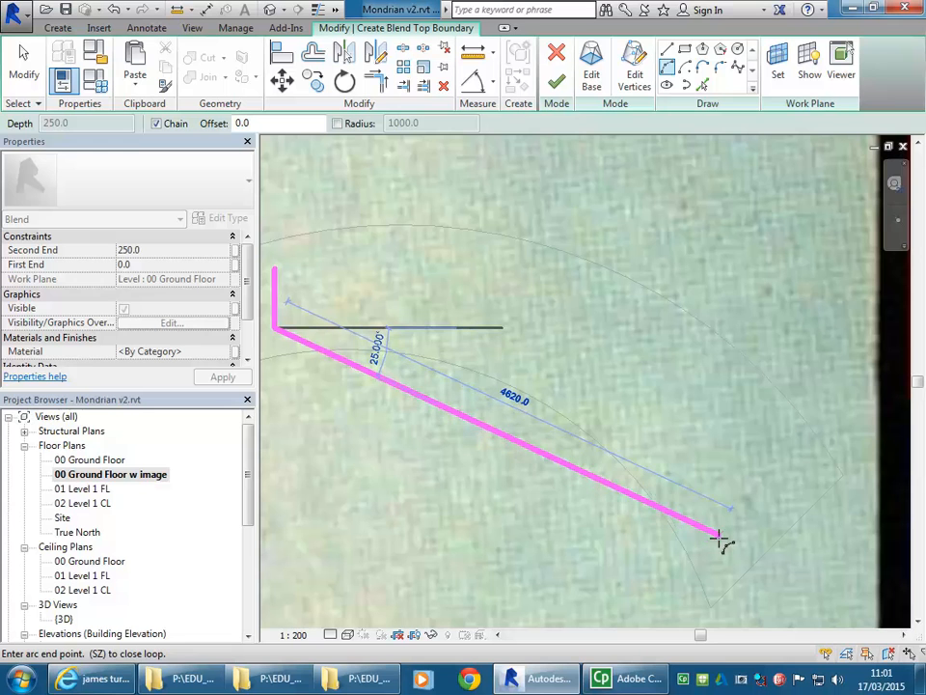
pyautogui.click(726, 538)
pyautogui.click(563, 379)
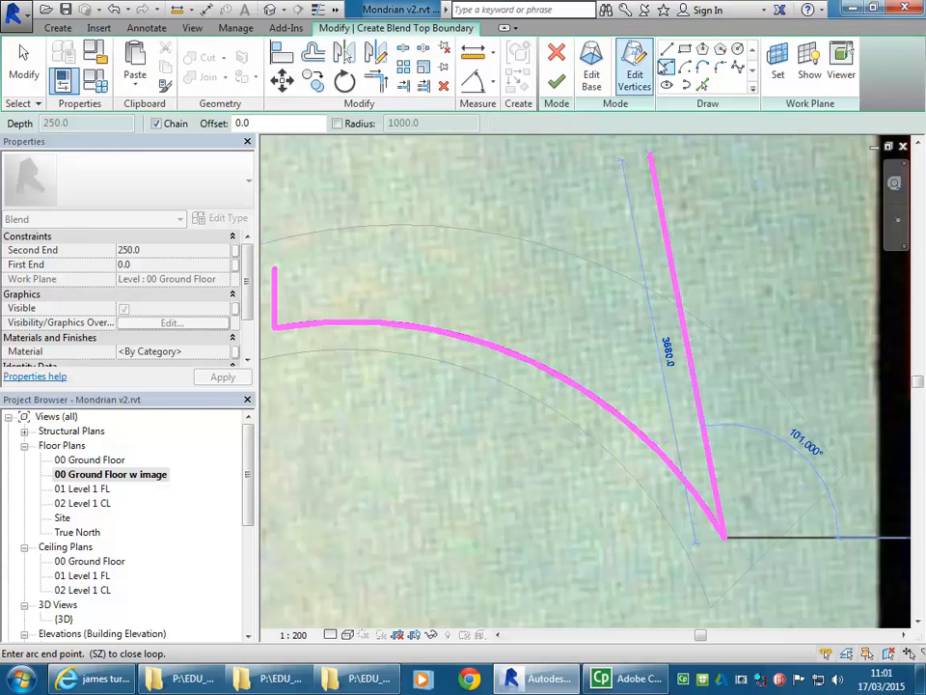
# Add the top boundary's slanted end line and close the loop with an outer arc of about 5189 mm radius
pyautogui.click(797, 468)
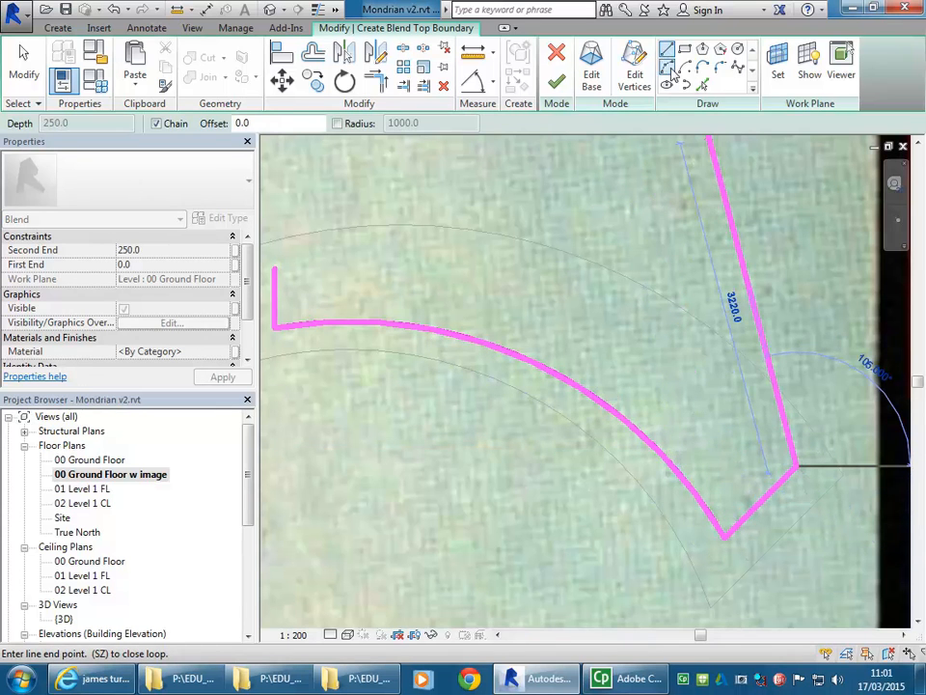
pyautogui.click(276, 270)
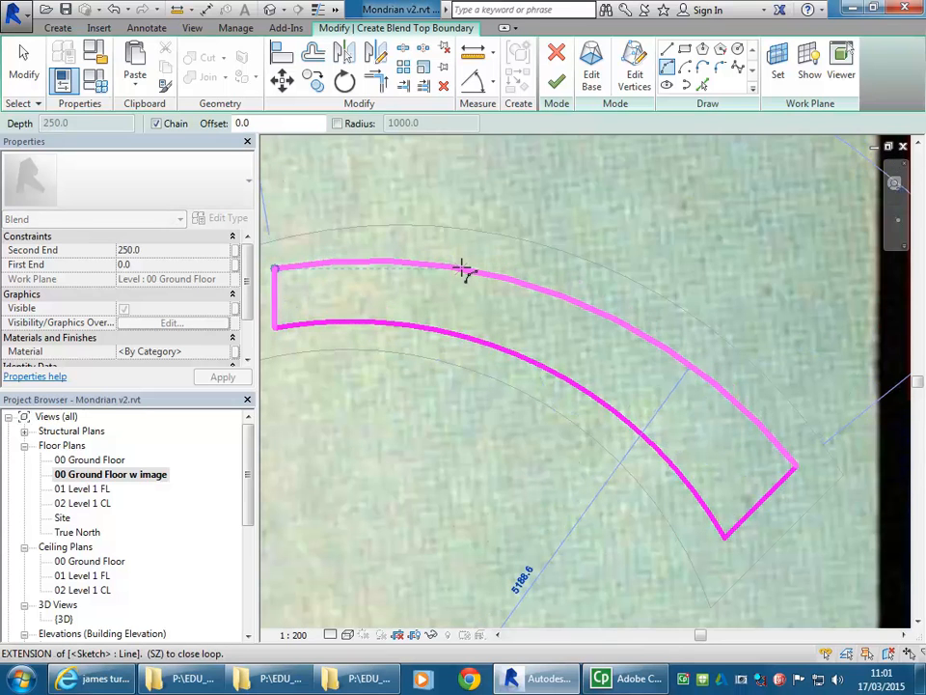
pyautogui.click(464, 270)
pyautogui.scroll(-1, 463, 270)
pyautogui.moveTo(463, 270); pyautogui.dragTo(515, 348, button='middle')
pyautogui.scroll(-1, 515, 347)
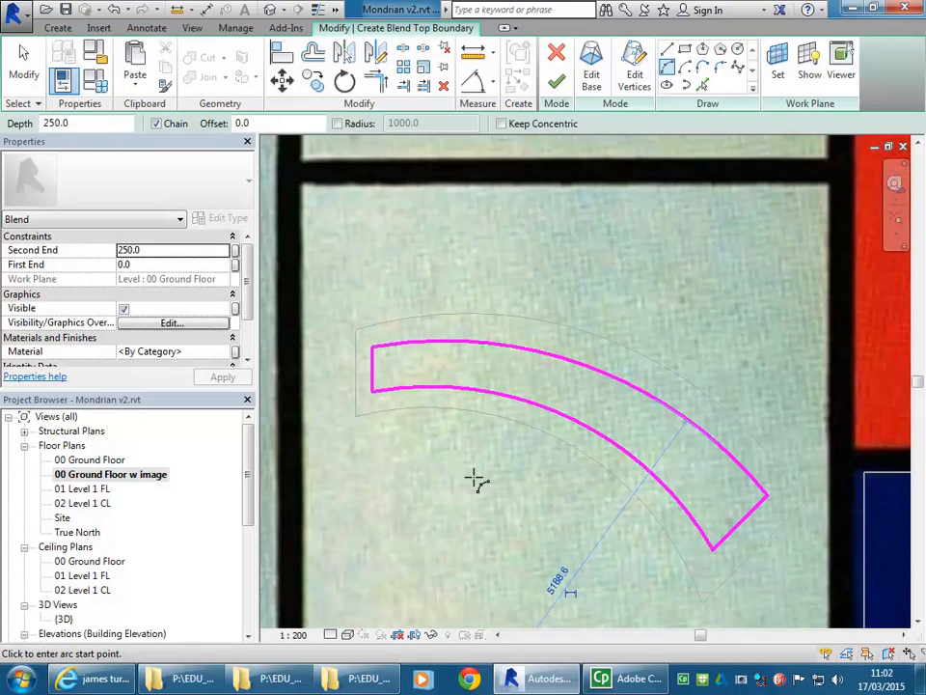
pyautogui.moveTo(476, 480); pyautogui.dragTo(496, 459, button='middle')
pyautogui.scroll(-1, 495, 460)
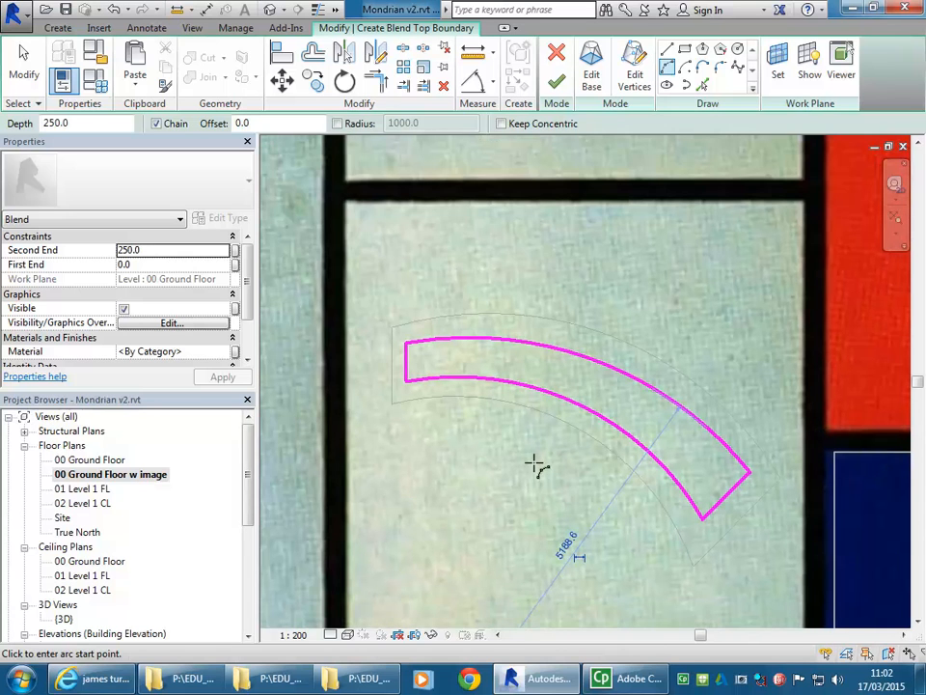
pyautogui.moveTo(503, 464); pyautogui.dragTo(480, 440, button='middle')
pyautogui.press('Escape')
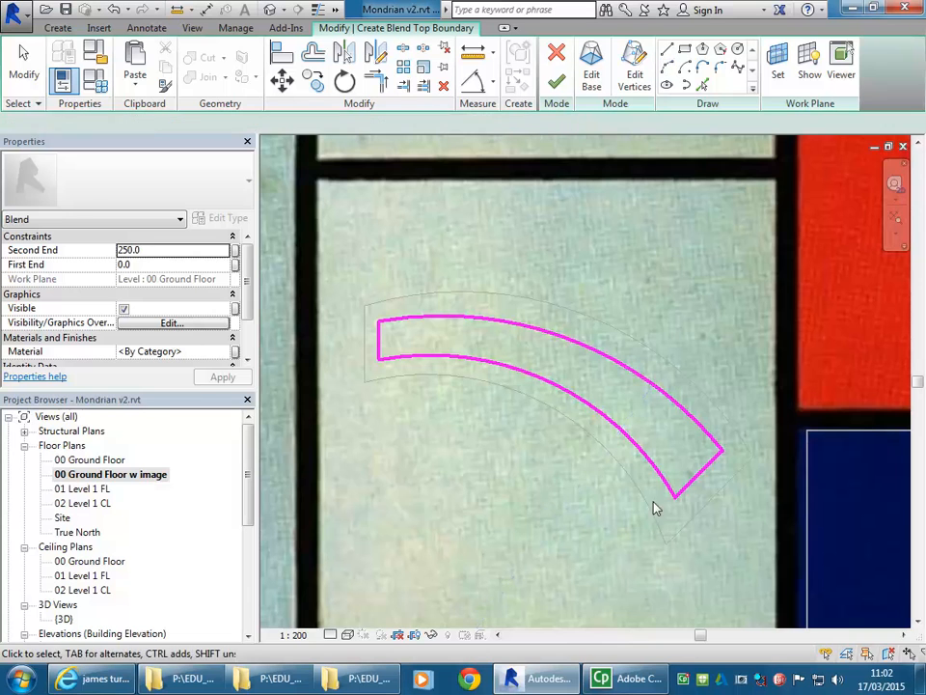
# Nudge the top boundary's inner arc upward and its outer arc downward to make the curved shape thinner
pyautogui.click(666, 487)
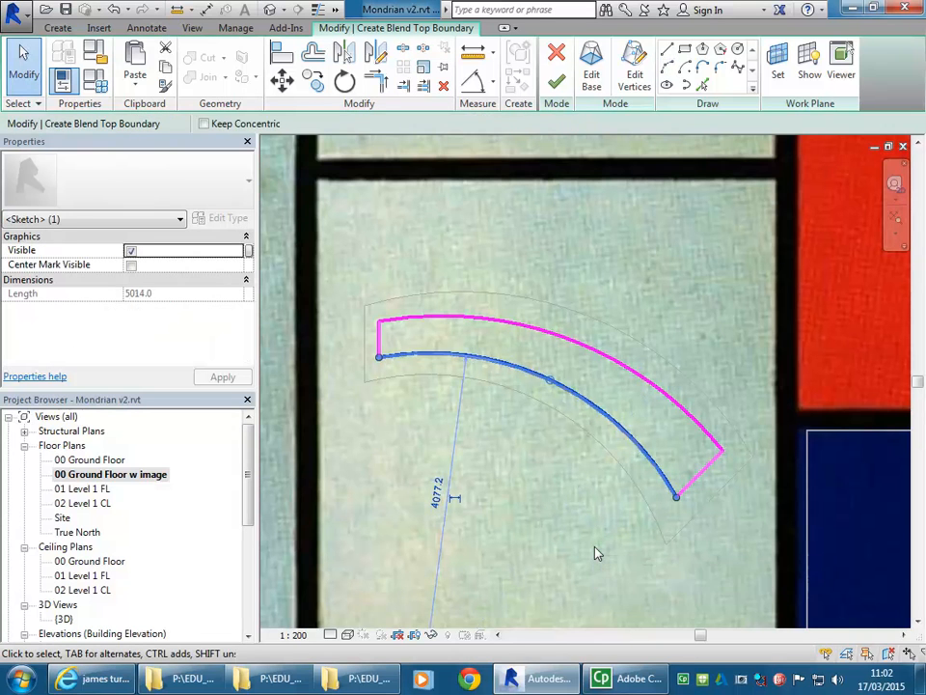
pyautogui.click(679, 411)
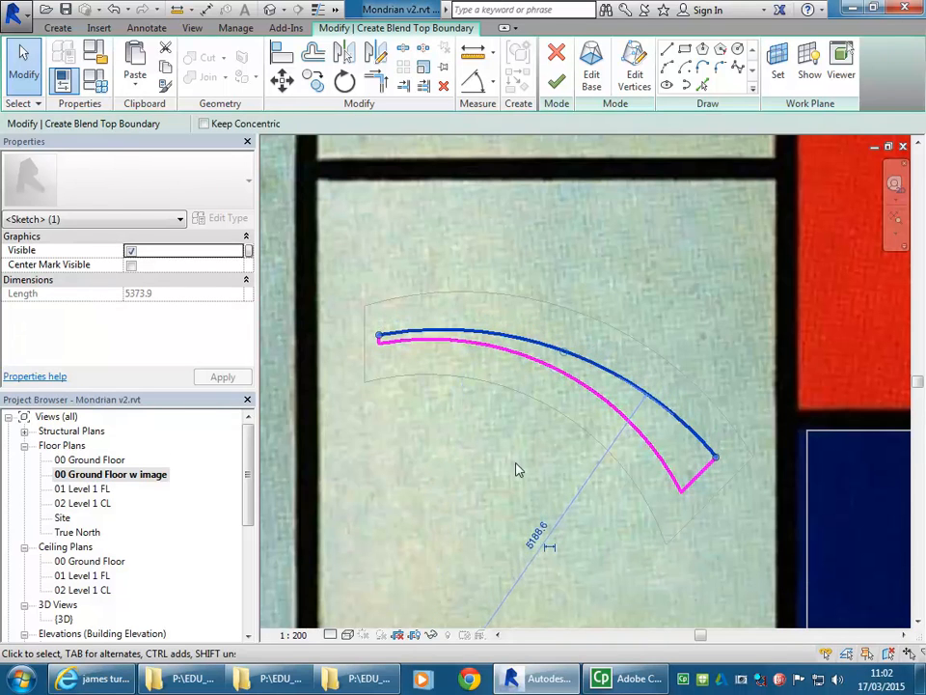
pyautogui.scroll(1, 448, 455)
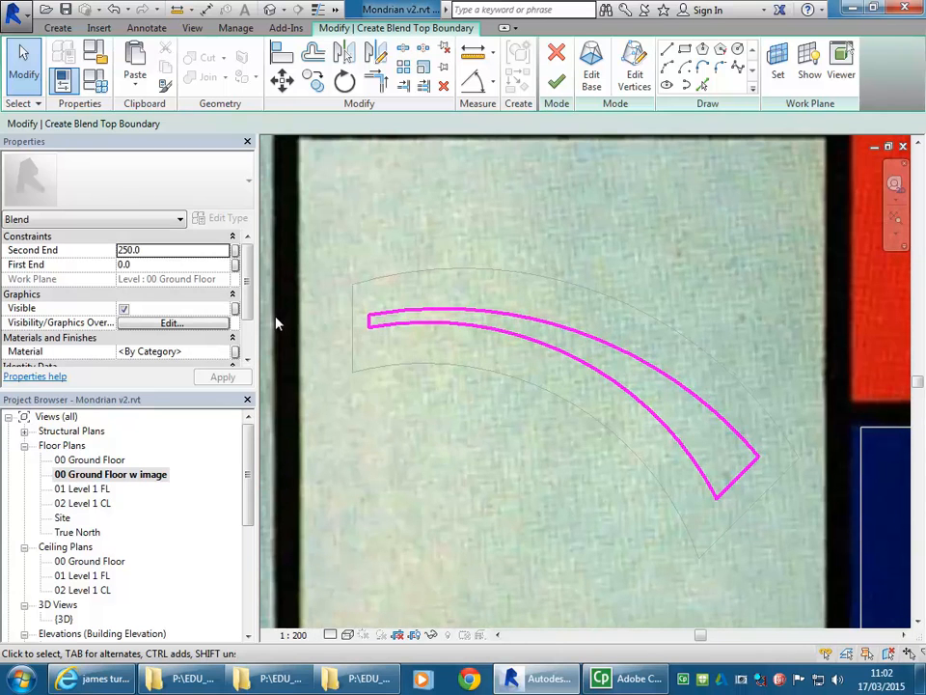
# Set the blend's second end to 2400 mm, finish the blend and deselect it
pyautogui.click(160, 265)
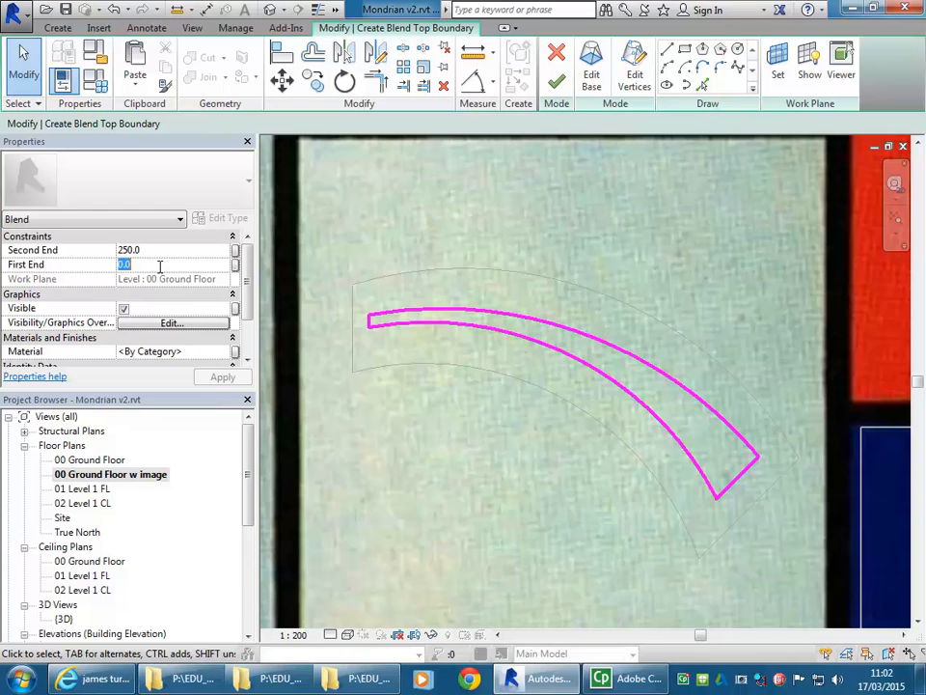
pyautogui.click(155, 250)
pyautogui.click(154, 264)
pyautogui.click(168, 251)
pyautogui.write('2')
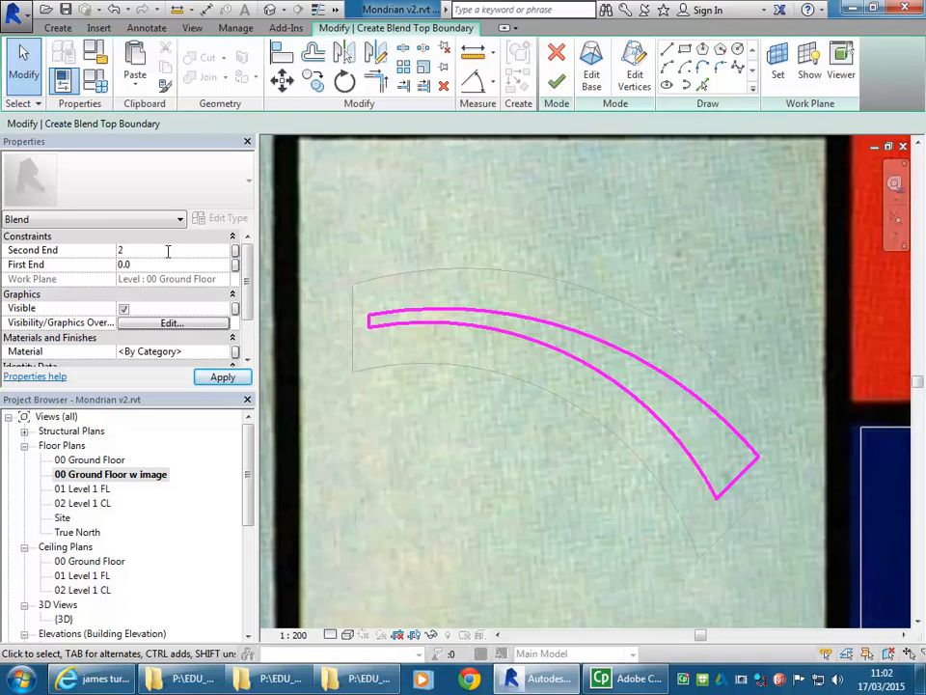
pyautogui.press('Return')
pyautogui.scroll(-2, 442, 398)
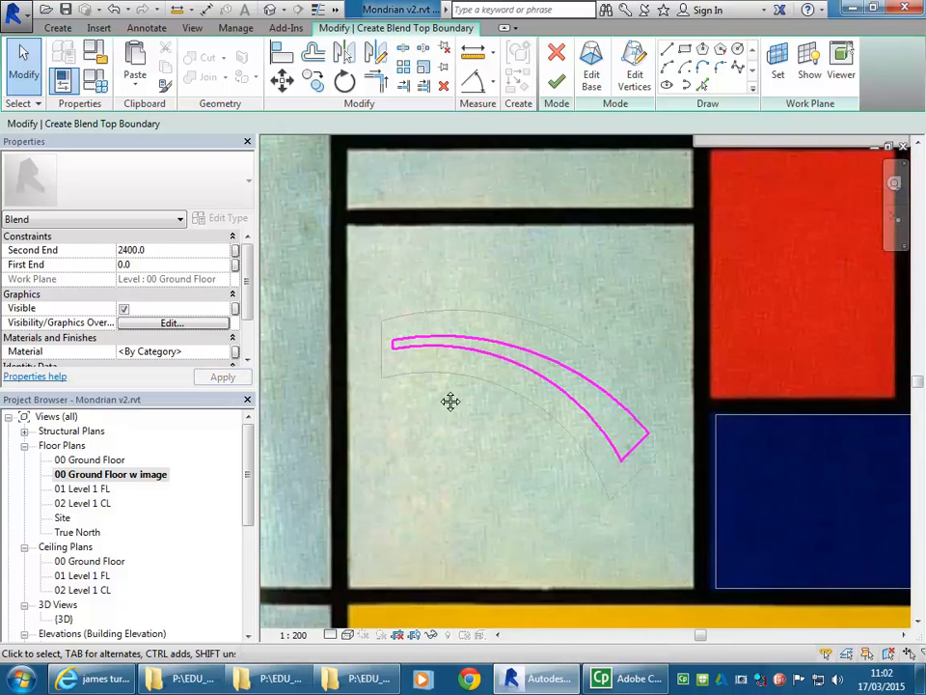
pyautogui.click(556, 82)
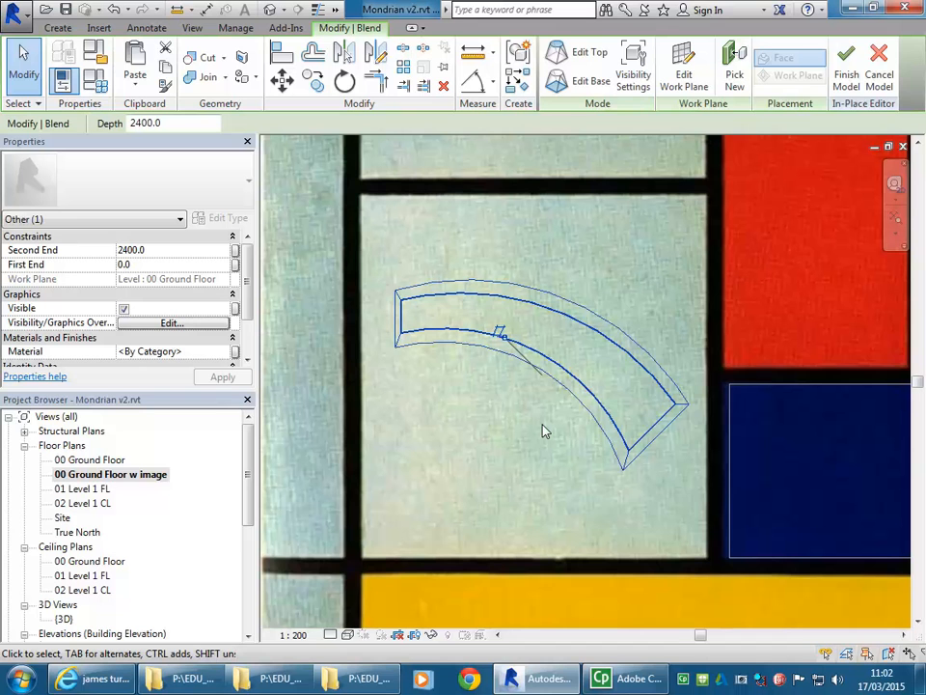
pyautogui.press('Escape')
# Open the {3D} view and examine the curved blend's tapering shape from different angles
pyautogui.scroll(-2, 238, 469)
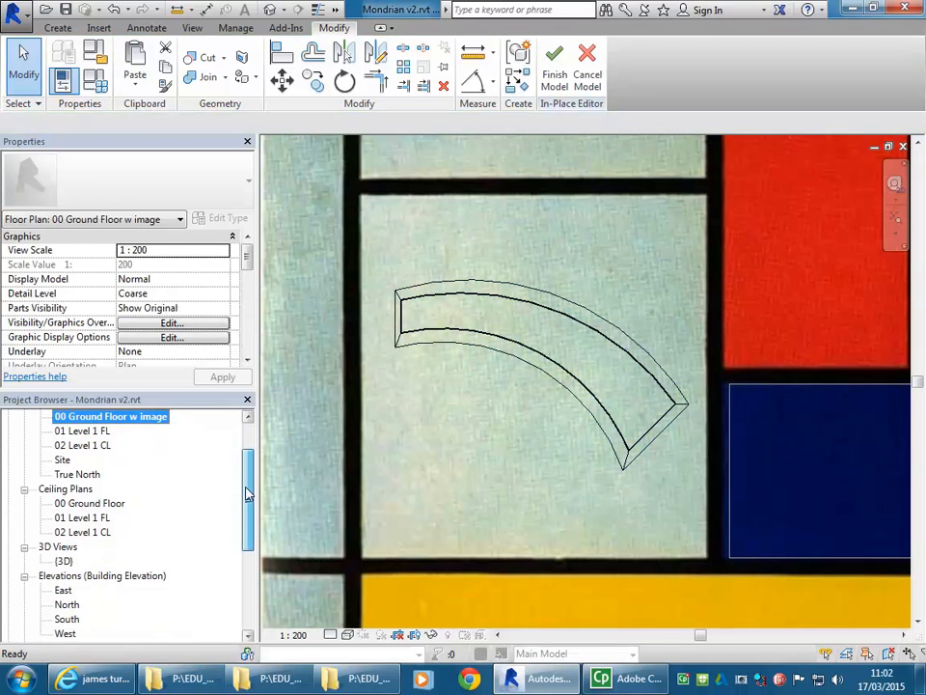
pyautogui.doubleClick(64, 562)
pyautogui.scroll(-3, 528, 403)
pyautogui.moveTo(529, 407); pyautogui.dragTo(458, 486, button='middle')
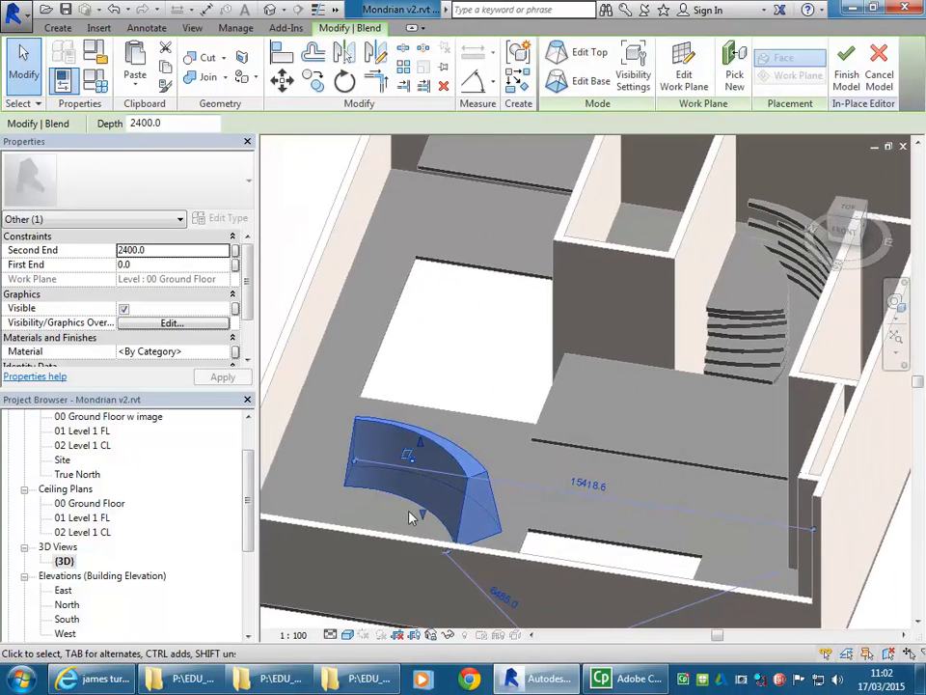
pyautogui.scroll(4, 410, 512)
pyautogui.moveTo(367, 512); pyautogui.dragTo(433, 518, button='middle')
pyautogui.scroll(1, 434, 518)
pyautogui.press('Escape')
pyautogui.scroll(1, 434, 523)
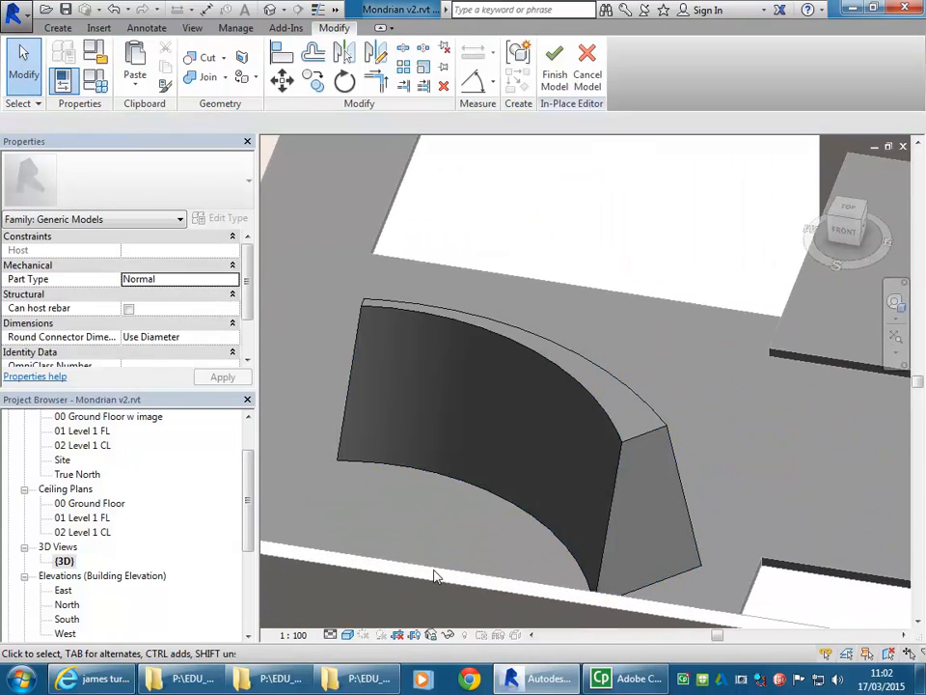
pyautogui.keyDown('shift'); pyautogui.moveTo(549, 492); pyautogui.dragTo(518, 502, button='middle'); pyautogui.keyUp('shift')
pyautogui.keyDown('shift'); pyautogui.moveTo(393, 564); pyautogui.dragTo(520, 493, button='middle'); pyautogui.keyUp('shift')
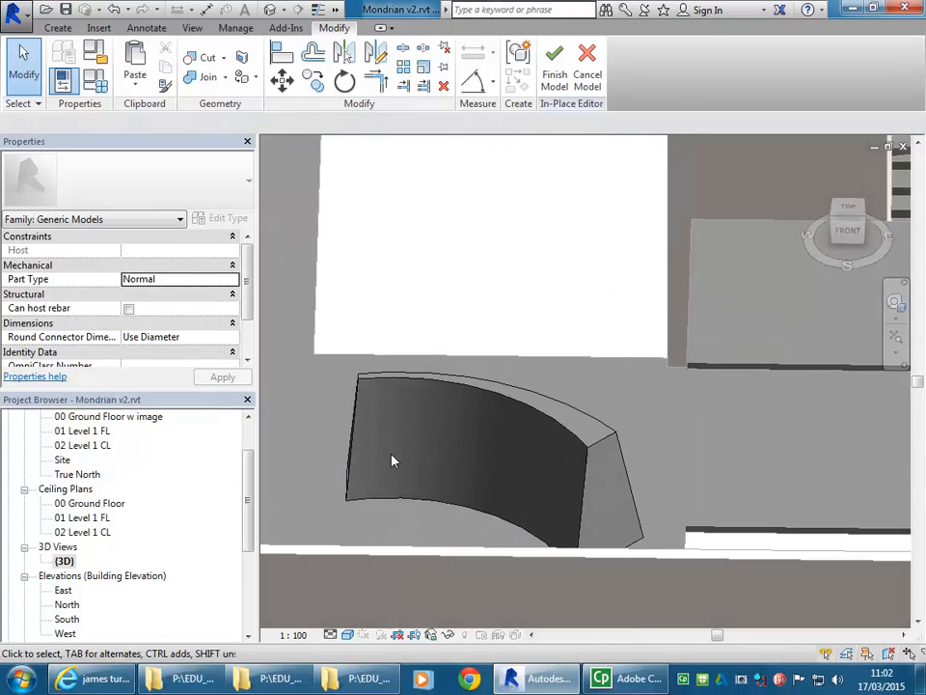
# Return to the 00 Ground Floor plan and finish the in-place screen model
pyautogui.scroll(2, 248, 491)
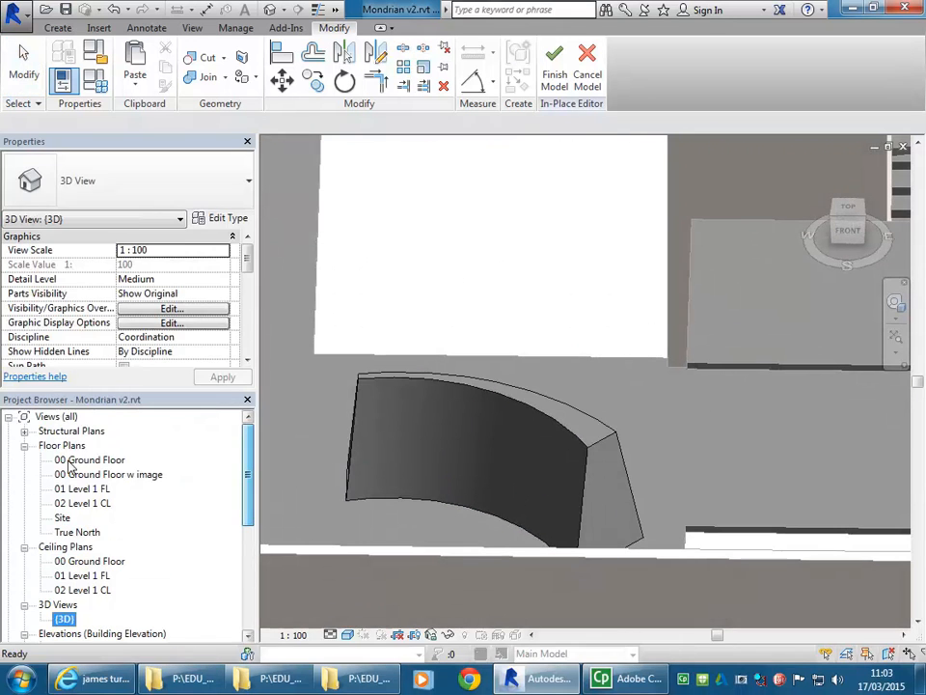
pyautogui.doubleClick(92, 460)
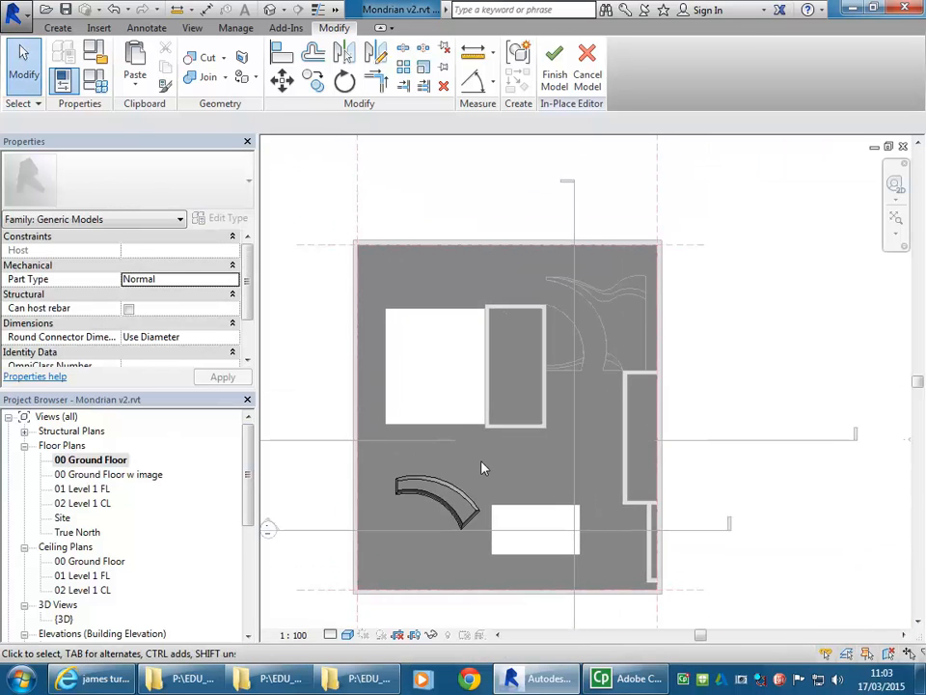
pyautogui.scroll(3, 481, 467)
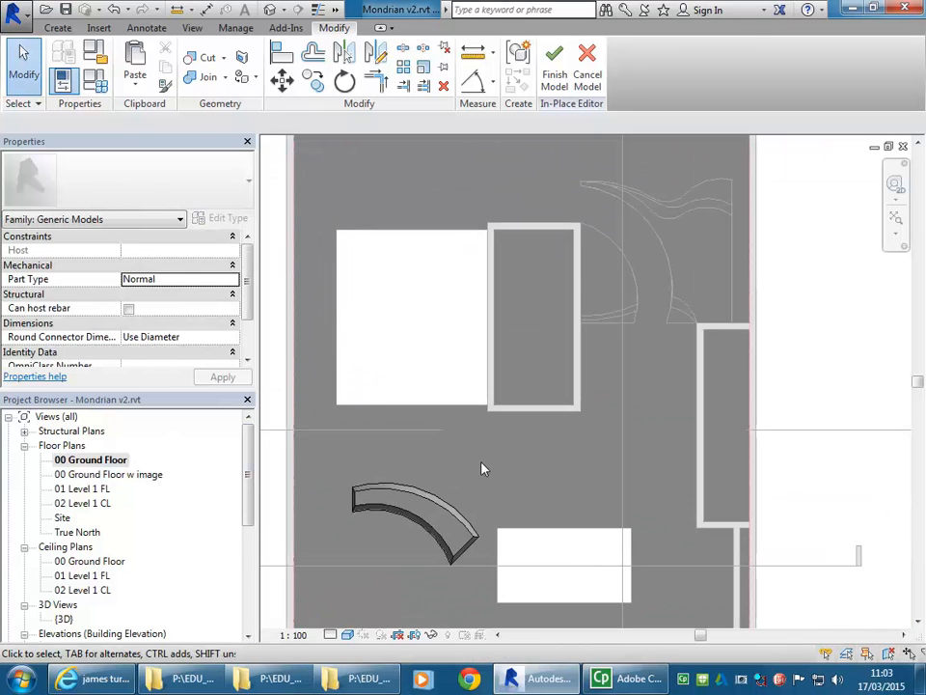
pyautogui.click(558, 75)
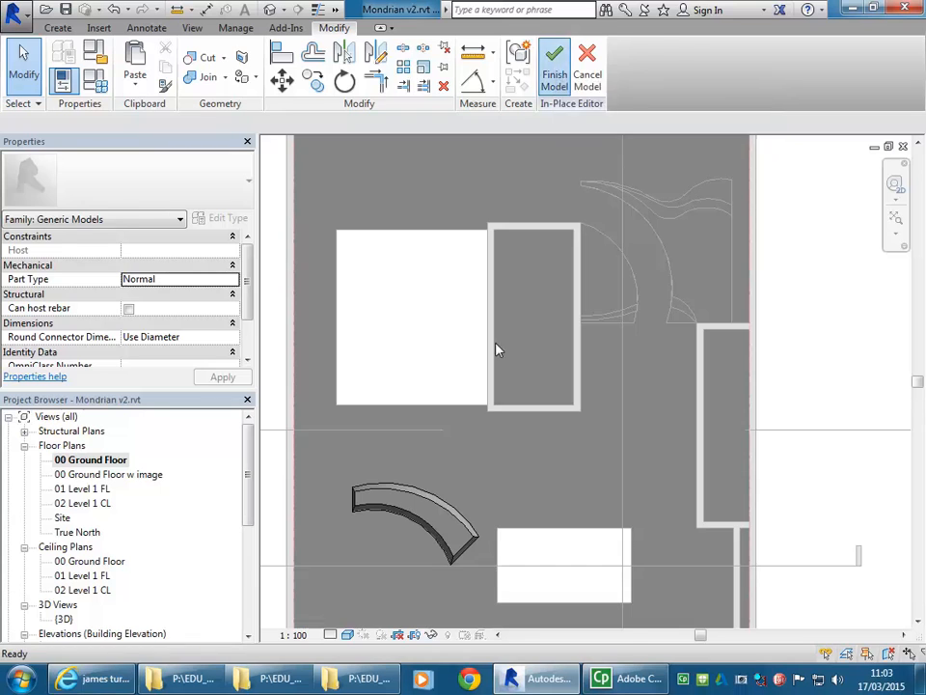
# Start a new in-place model in the Generic Models category and name it Sculpture-01
pyautogui.moveTo(538, 530); pyautogui.dragTo(477, 477, button='middle')
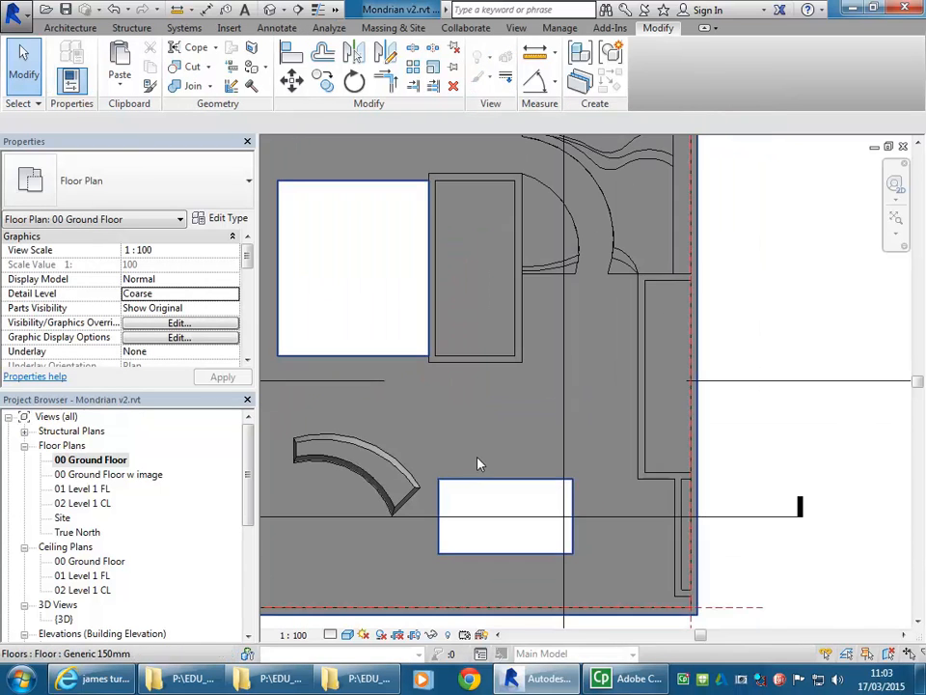
pyautogui.scroll(2, 477, 429)
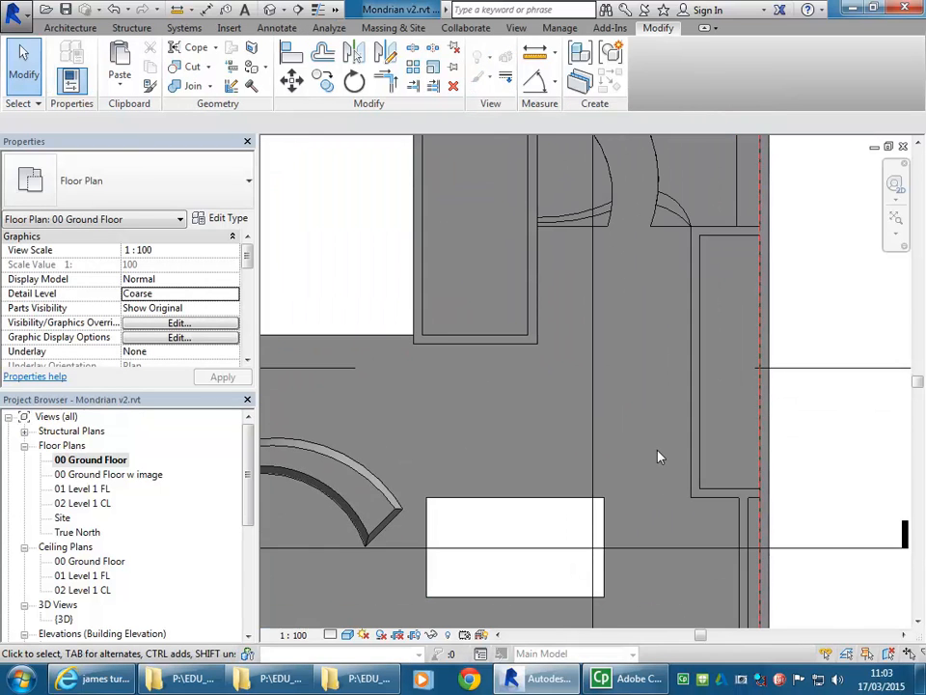
pyautogui.moveTo(623, 488); pyautogui.dragTo(666, 461, button='middle')
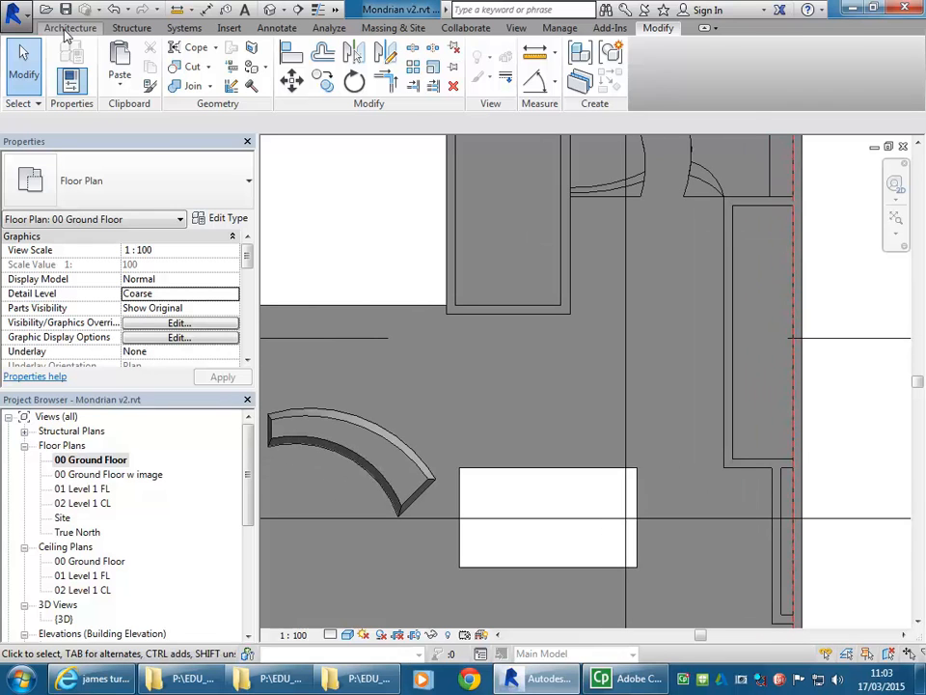
pyautogui.click(48, 24)
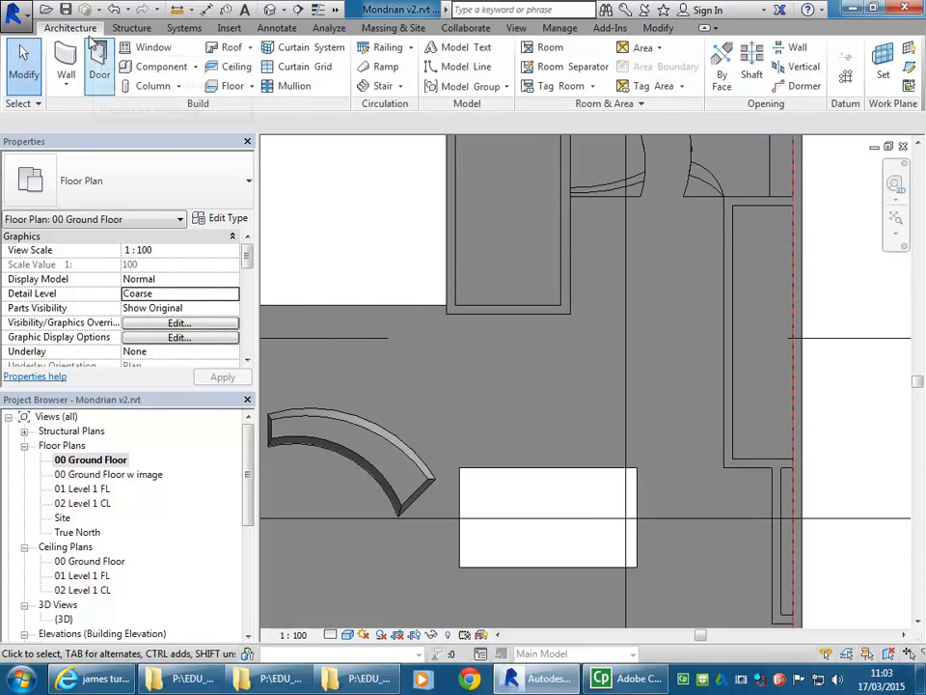
pyautogui.click(196, 68)
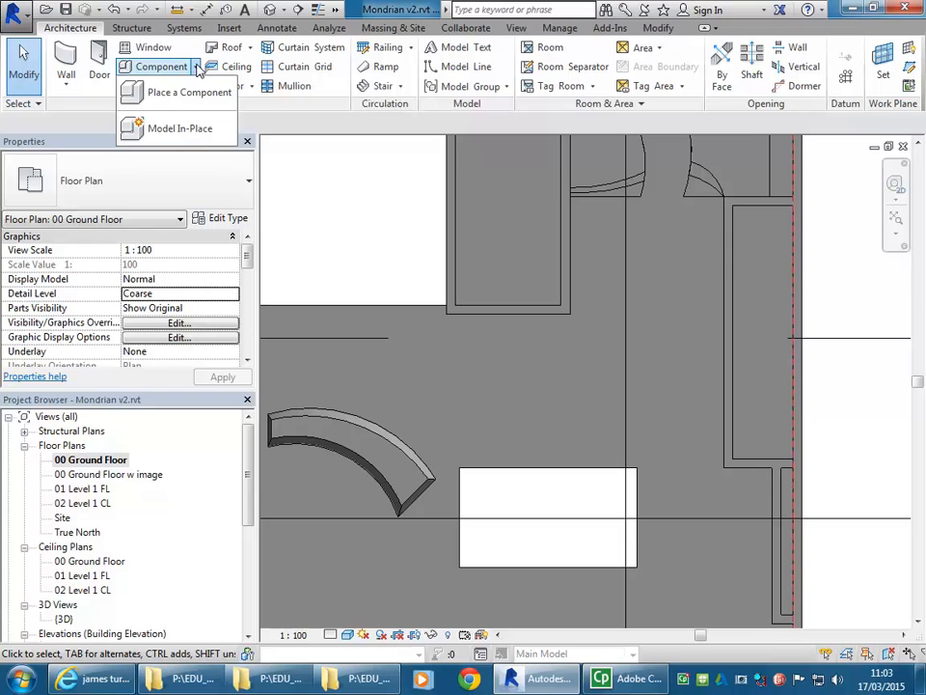
pyautogui.click(168, 128)
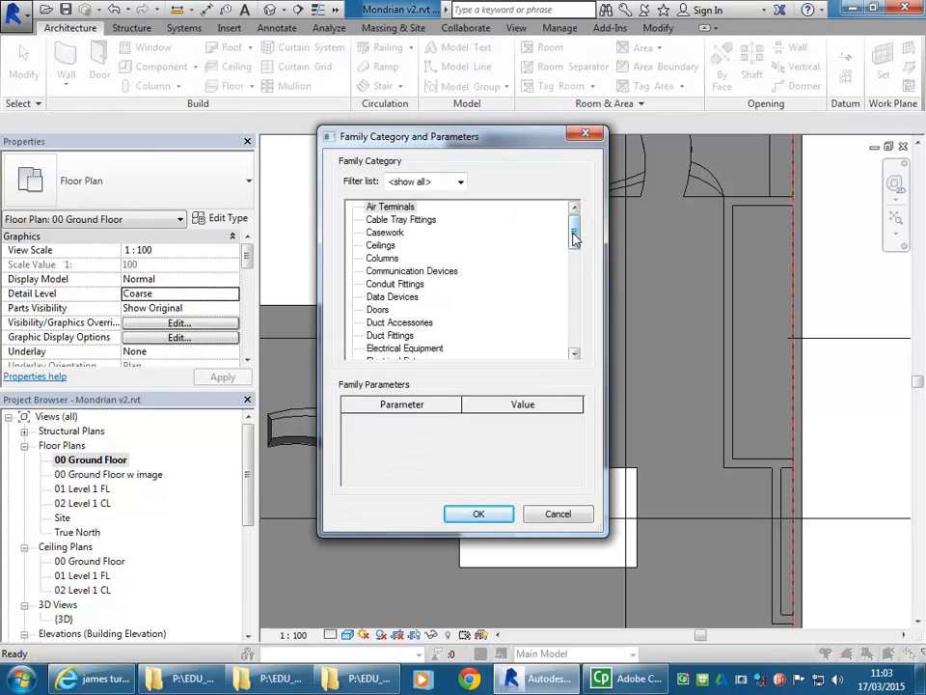
pyautogui.scroll(-4, 463, 270)
pyautogui.click(387, 284)
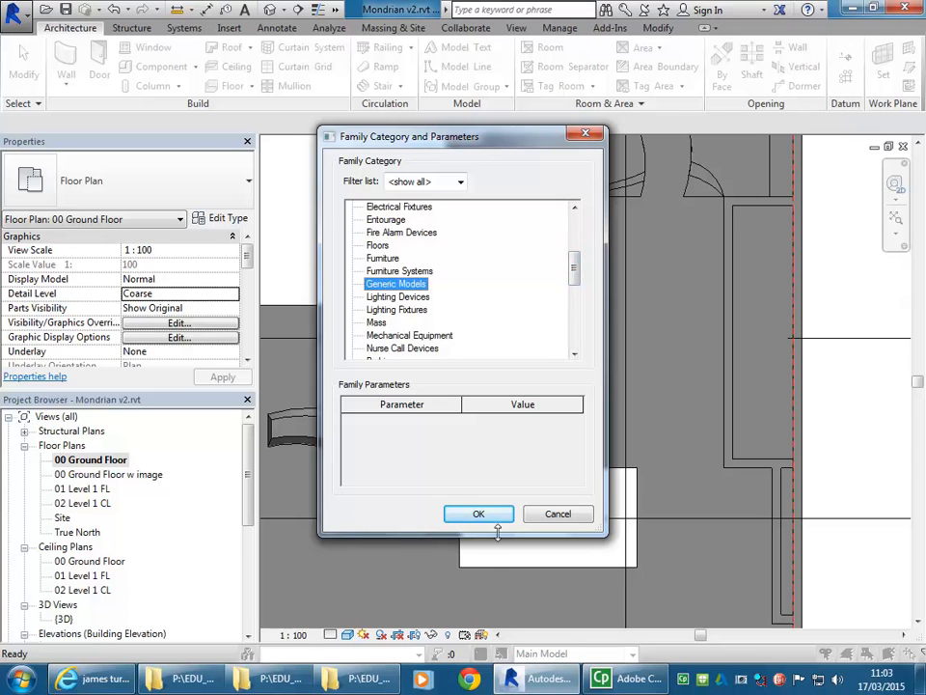
pyautogui.click(477, 514)
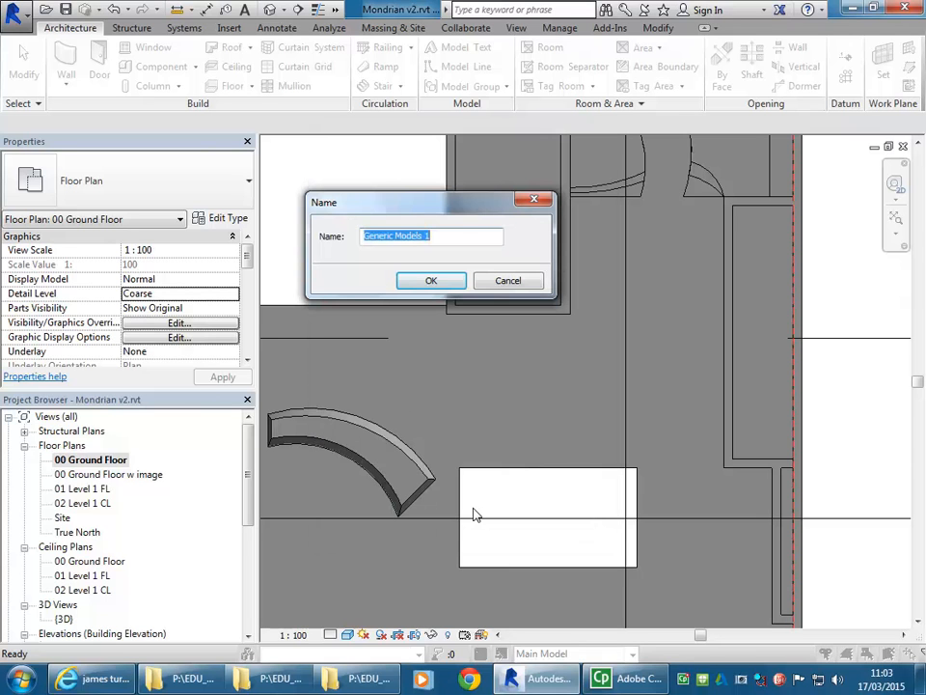
pyautogui.write('Sculpture-01')
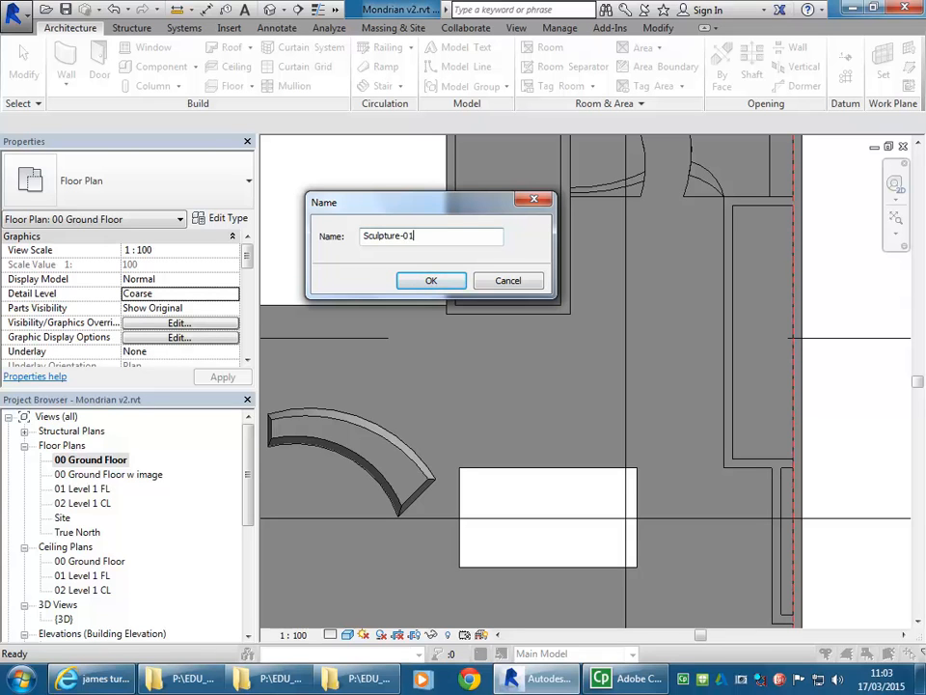
pyautogui.click(432, 284)
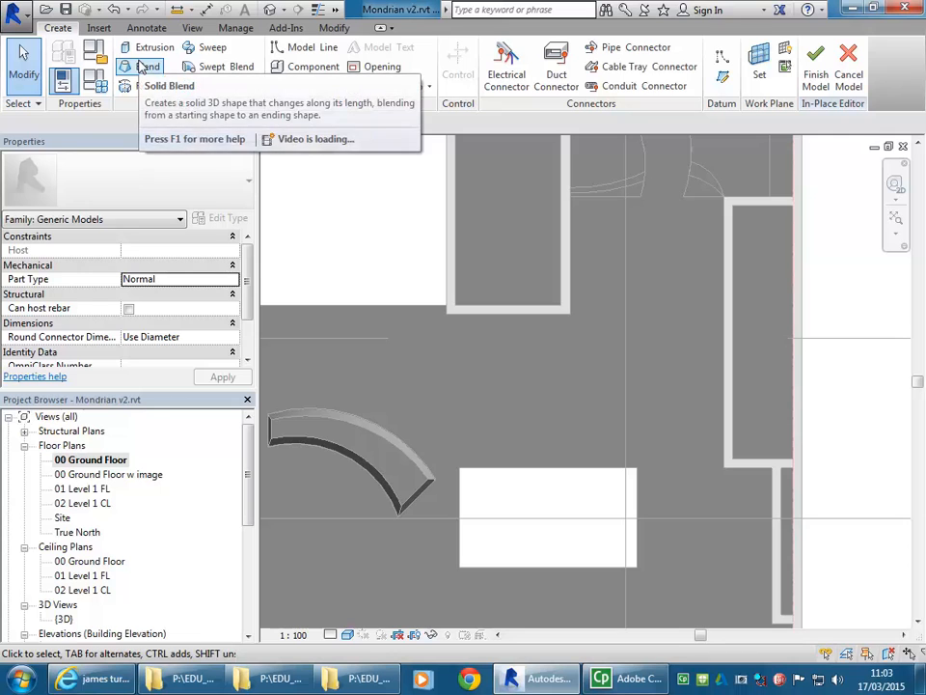
# Start a solid blend and sketch its base as a circumscribed six-sided polygon, about 1400 mm radius, below the walled room
pyautogui.click(135, 67)
pyautogui.moveTo(537, 374)
pyautogui.mouseDown(button='middle')
pyautogui.moveTo(602, 404)
pyautogui.moveTo(557, 427)
pyautogui.mouseUp(button='middle')
pyautogui.scroll(1, 557, 427)
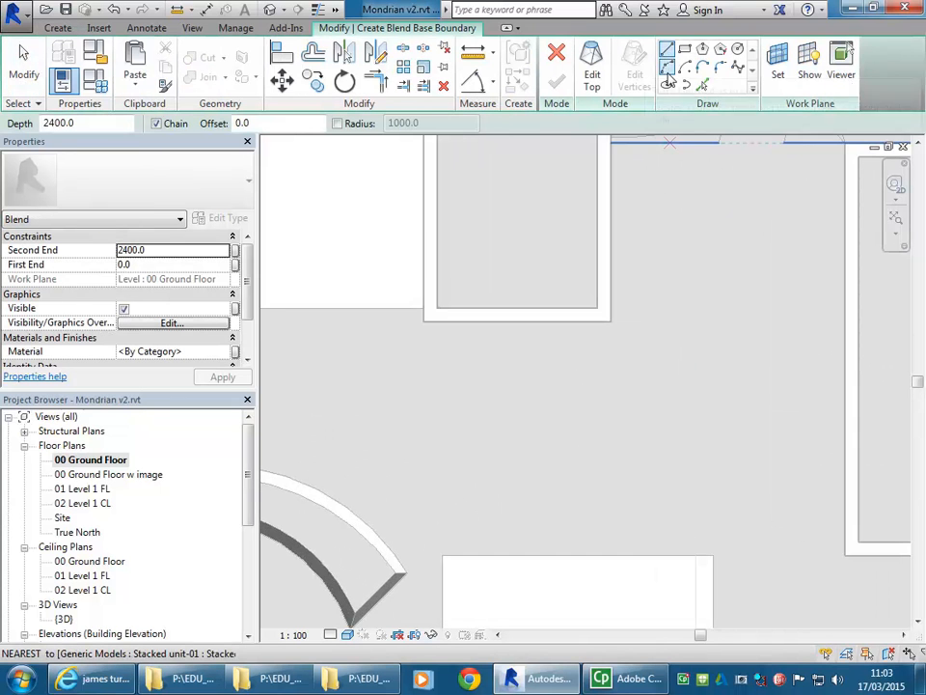
pyautogui.click(720, 51)
pyautogui.scroll(2, 560, 452)
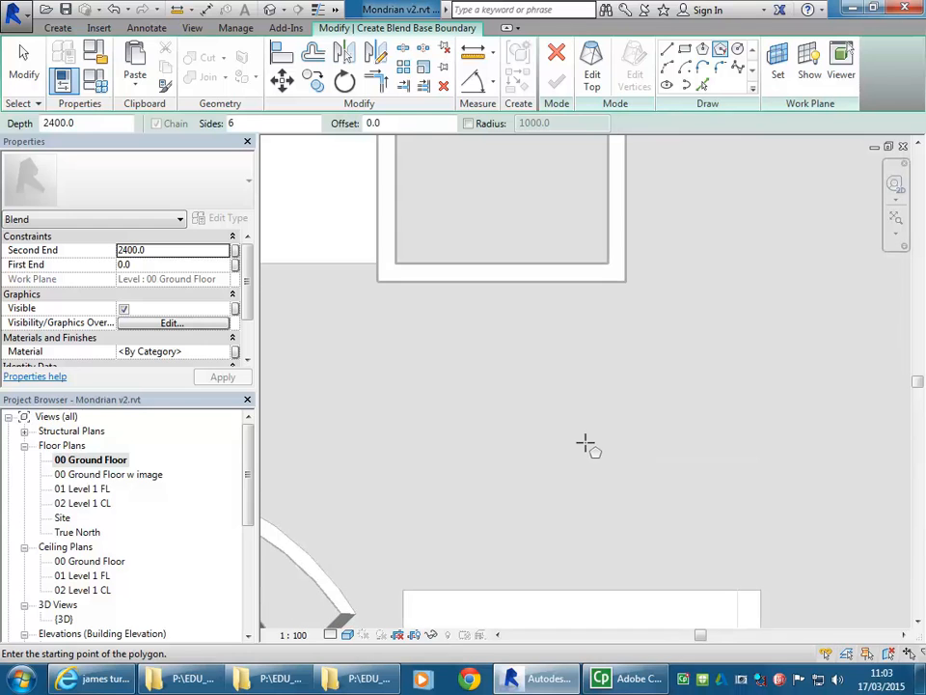
pyautogui.click(592, 434)
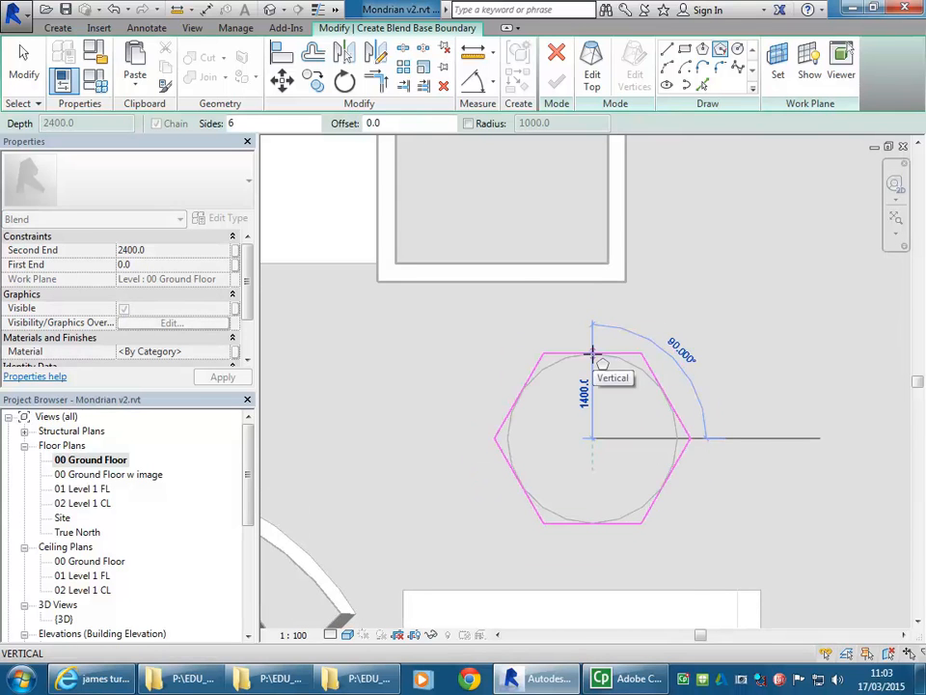
pyautogui.click(602, 353)
pyautogui.scroll(1, 624, 409)
pyautogui.scroll(1, 560, 454)
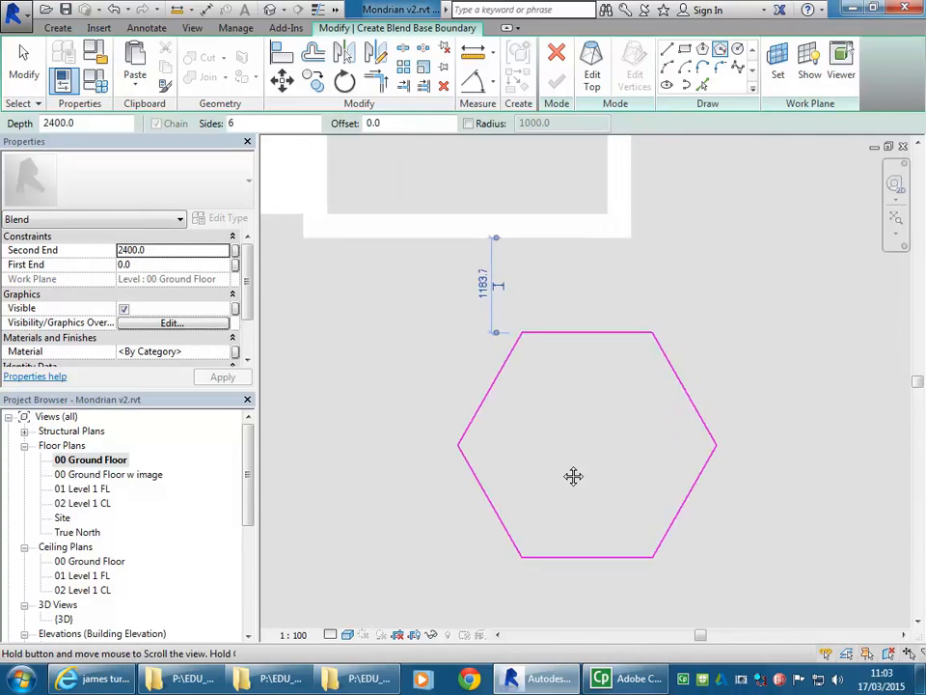
pyautogui.moveTo(577, 451); pyautogui.dragTo(535, 485, button='middle')
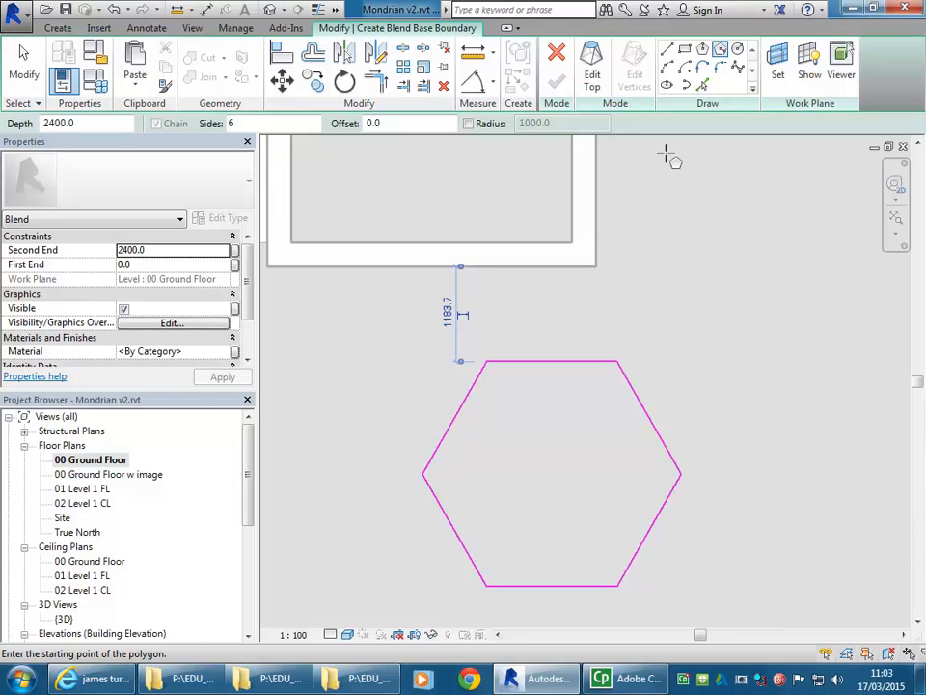
pyautogui.click(739, 50)
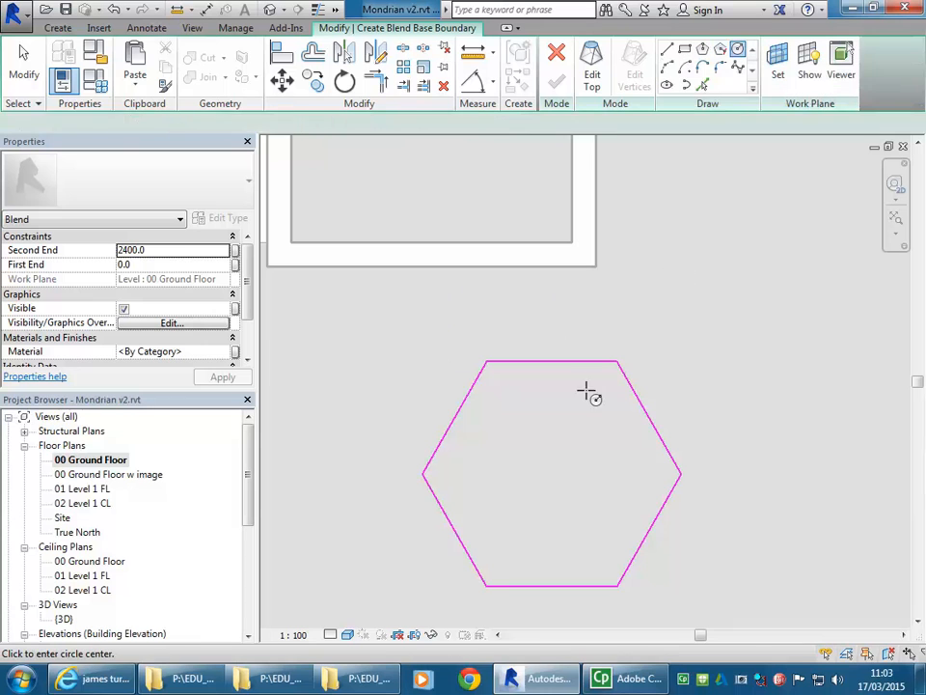
pyautogui.click(574, 461)
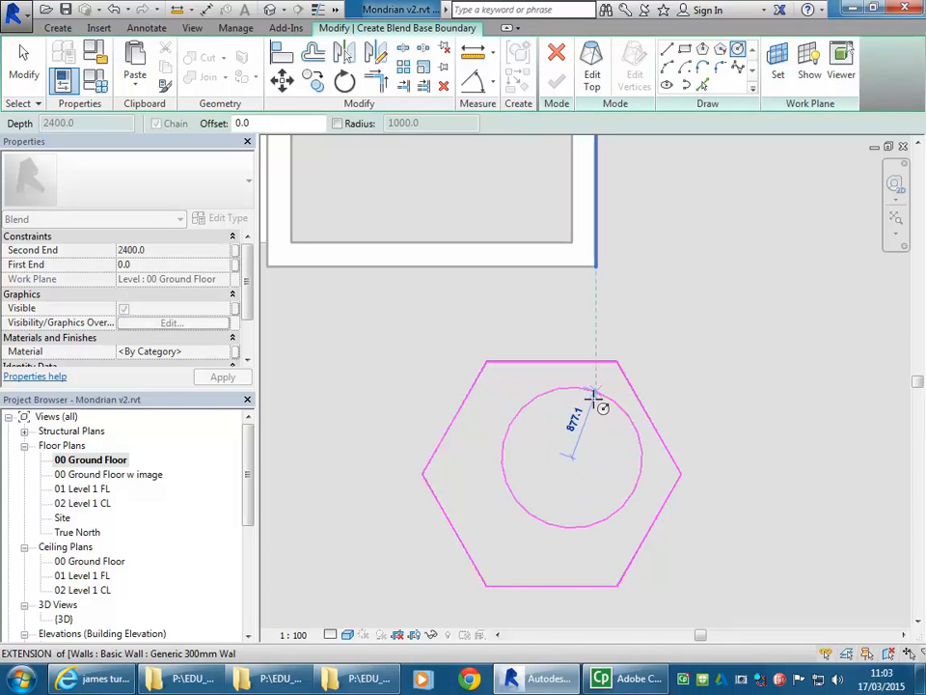
pyautogui.press('Escape')
pyautogui.press('Escape')
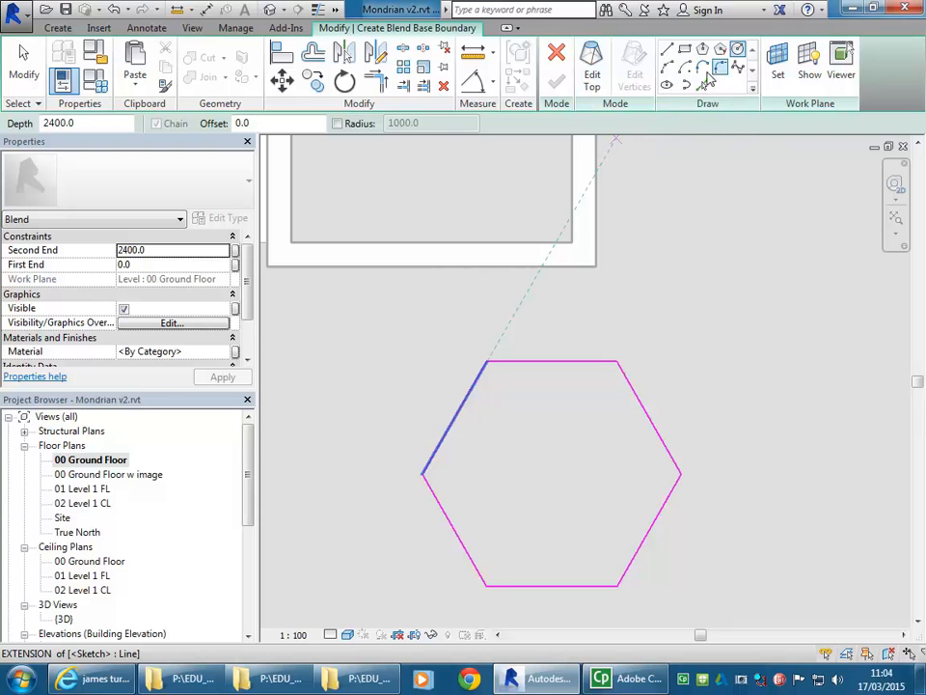
# Switch to the blend's top boundary, sketch a circle of about 860 mm radius inside the hexagon, and finish the blend
pyautogui.click(589, 70)
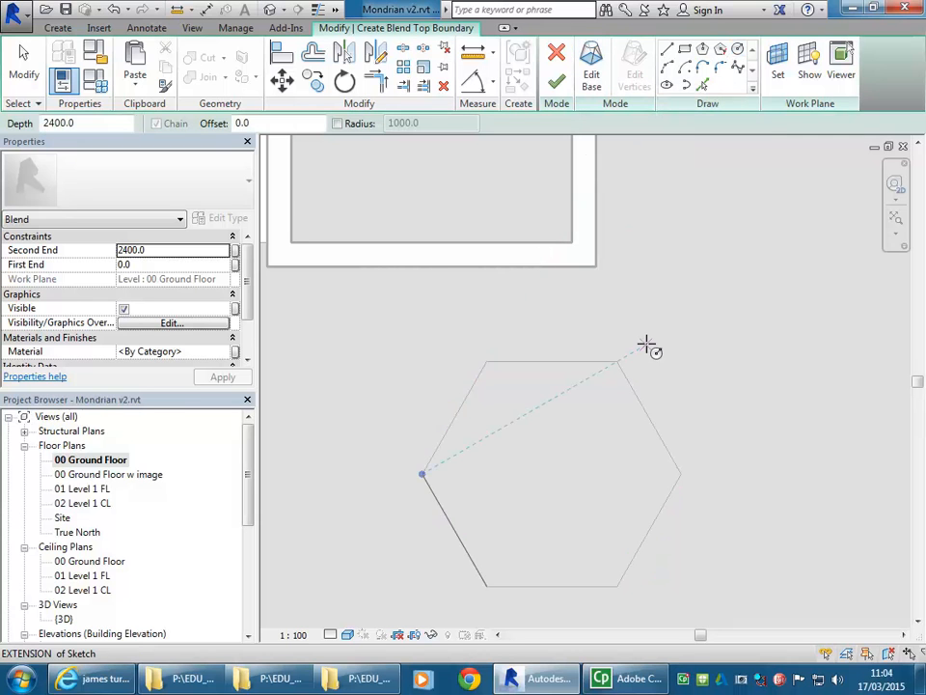
pyautogui.click(572, 451)
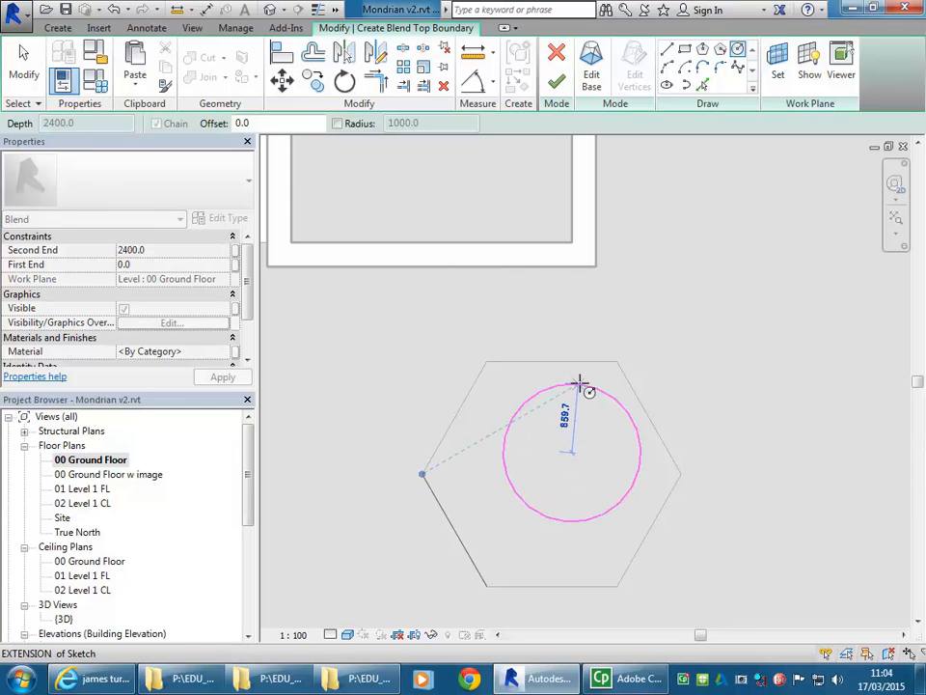
pyautogui.click(585, 387)
pyautogui.scroll(-2, 566, 435)
pyautogui.scroll(1, 501, 537)
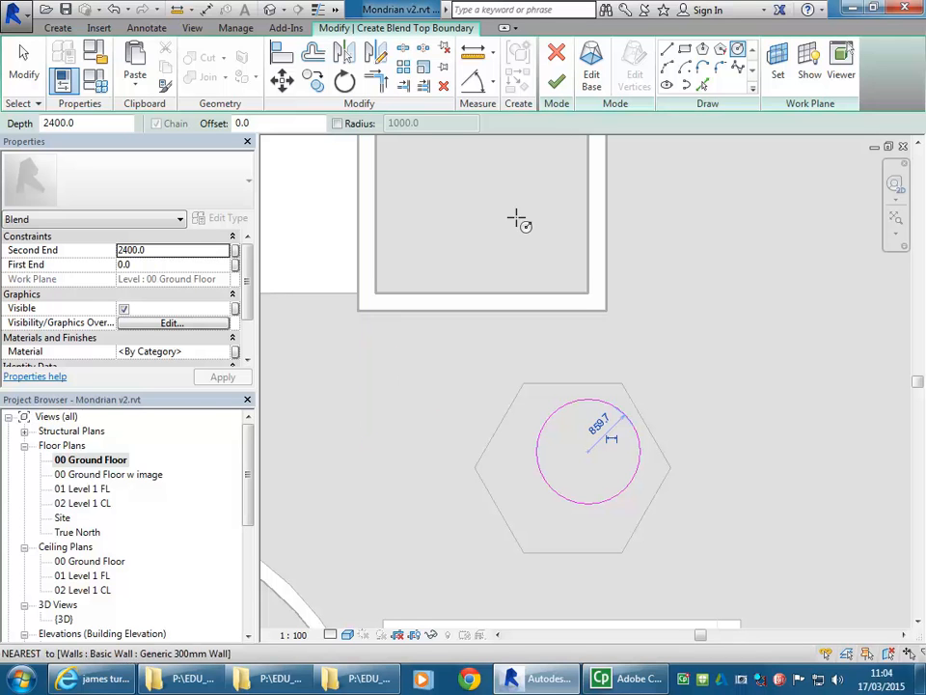
pyautogui.click(556, 81)
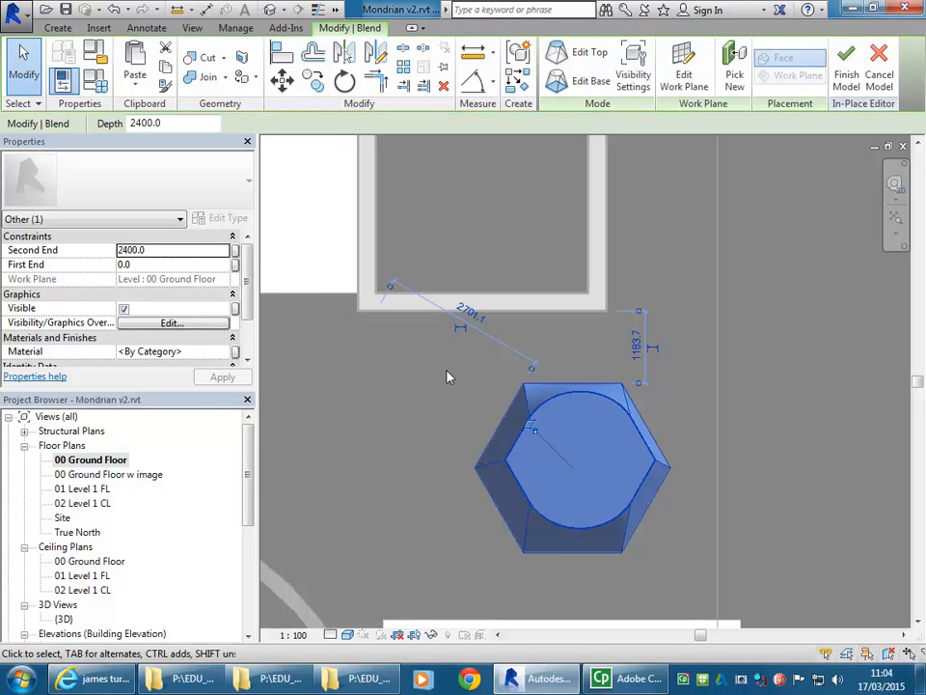
# Open the {3D} view and examine from several angles how the hexagonal base blends into the circular top
pyautogui.doubleClick(64, 619)
pyautogui.keyDown('shift'); pyautogui.moveTo(554, 347); pyautogui.dragTo(527, 428, button='middle'); pyautogui.keyUp('shift')
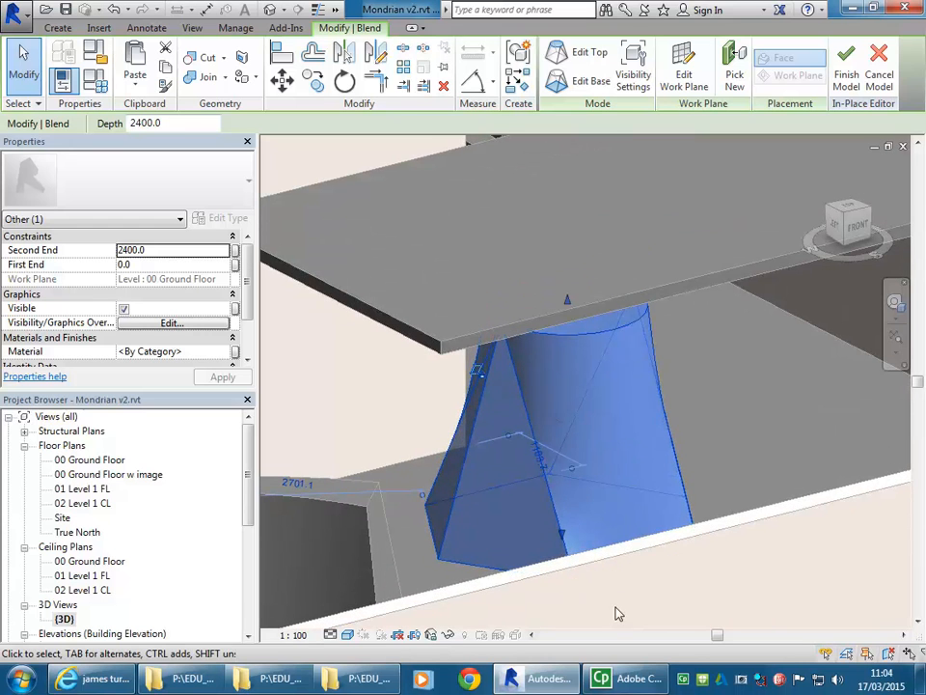
pyautogui.keyDown('shift'); pyautogui.moveTo(500, 514); pyautogui.dragTo(581, 590, button='middle'); pyautogui.keyUp('shift')
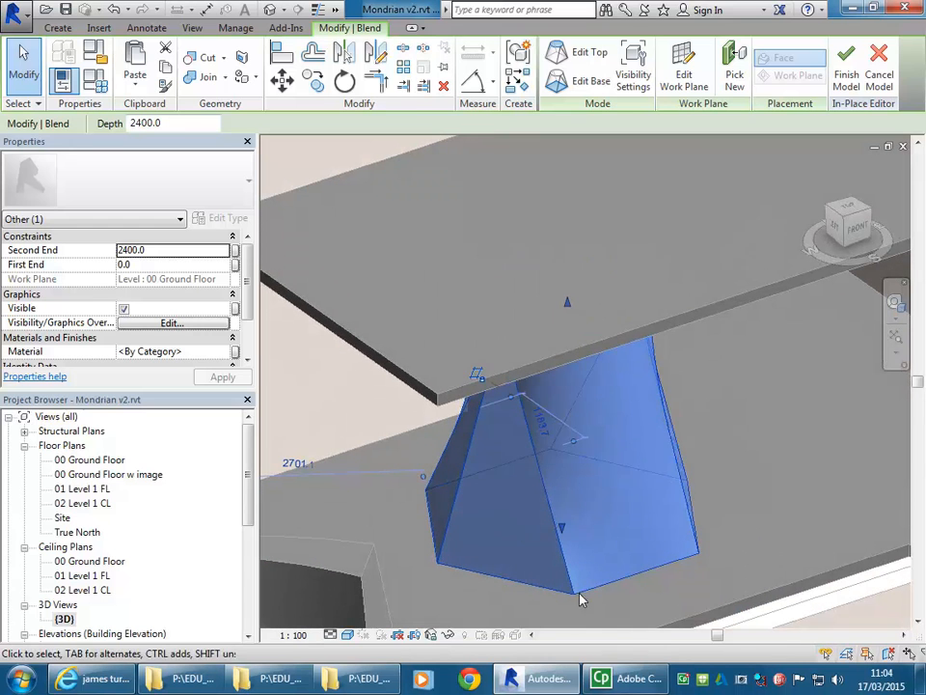
pyautogui.keyDown('shift'); pyautogui.moveTo(612, 524); pyautogui.dragTo(568, 424, button='middle'); pyautogui.keyUp('shift')
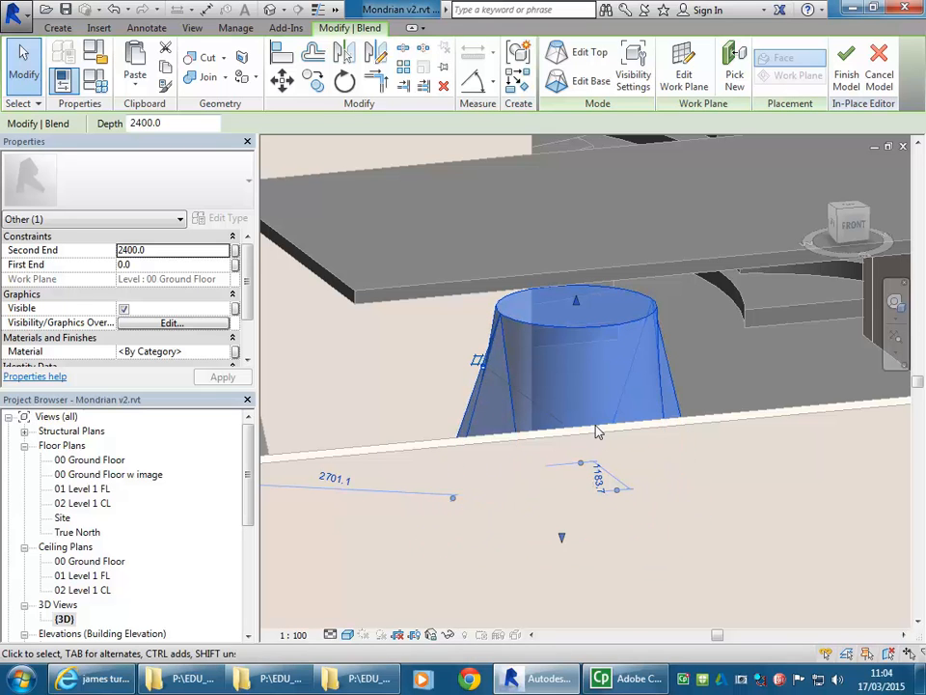
pyautogui.scroll(-2, 572, 393)
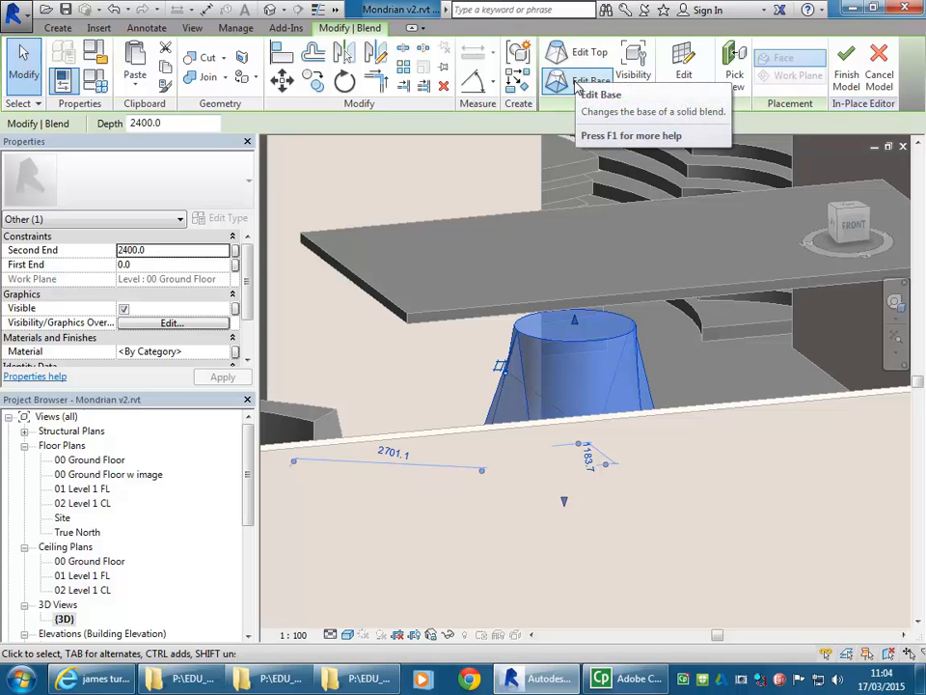
# Return to the 00 Ground Floor plan, edit the blend's top boundary and delete its circle
pyautogui.doubleClick(99, 464)
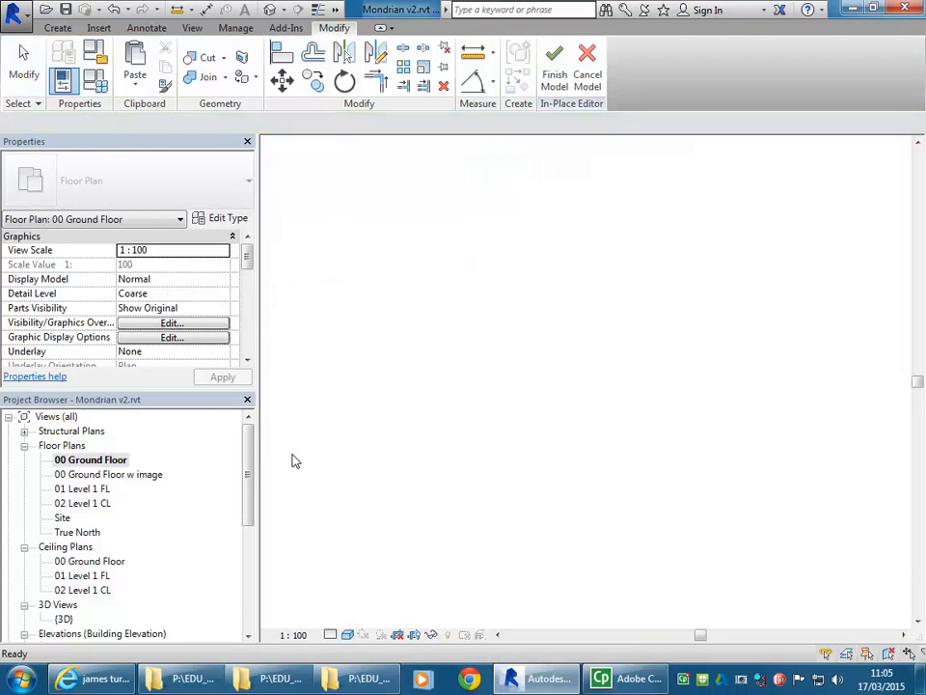
pyautogui.press('Escape')
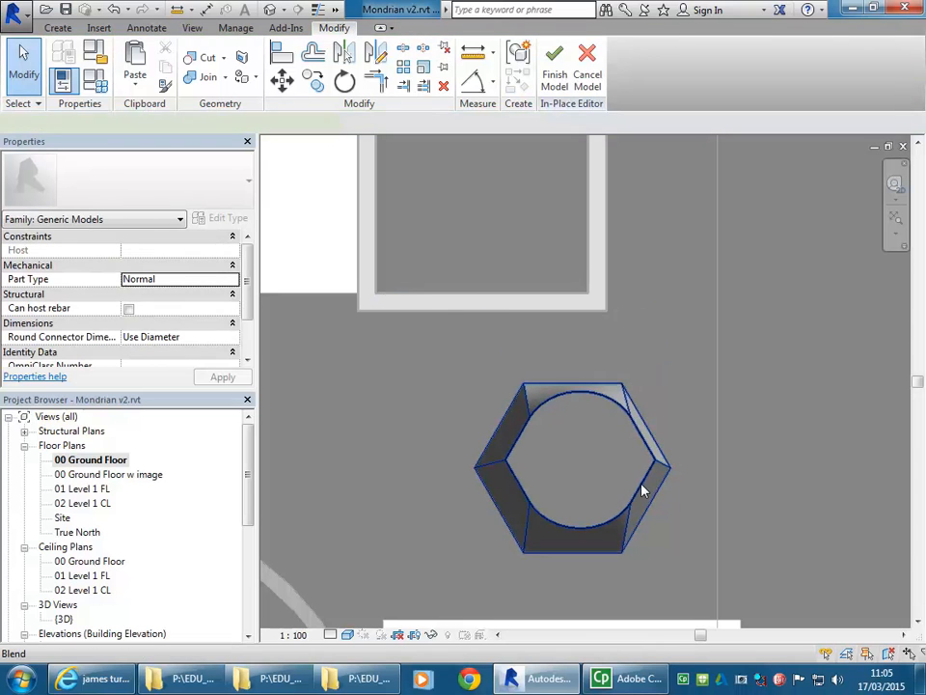
pyautogui.click(642, 490)
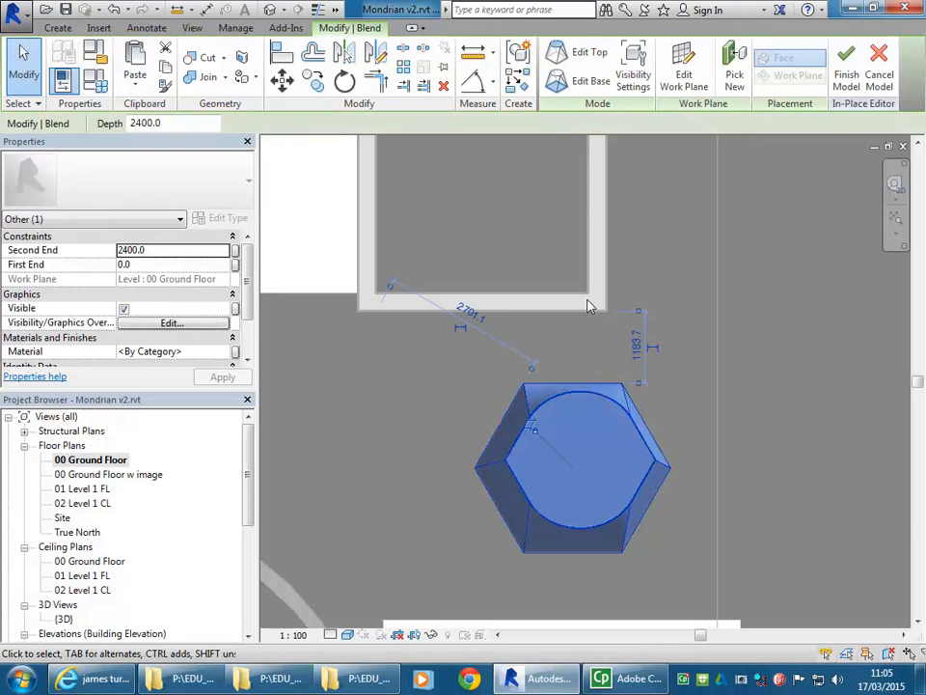
pyautogui.click(571, 50)
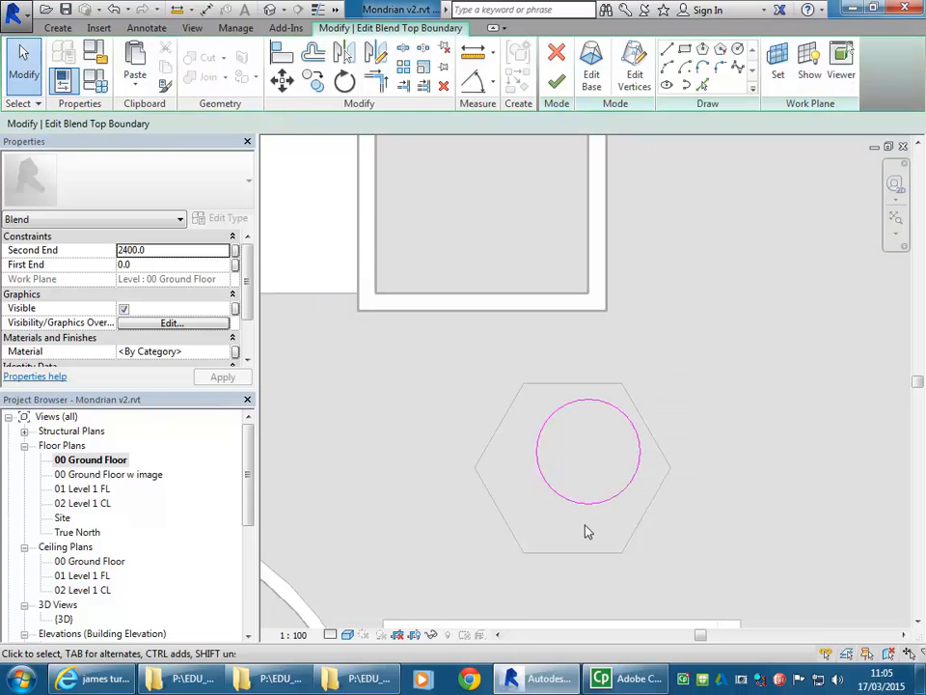
pyautogui.click(583, 503)
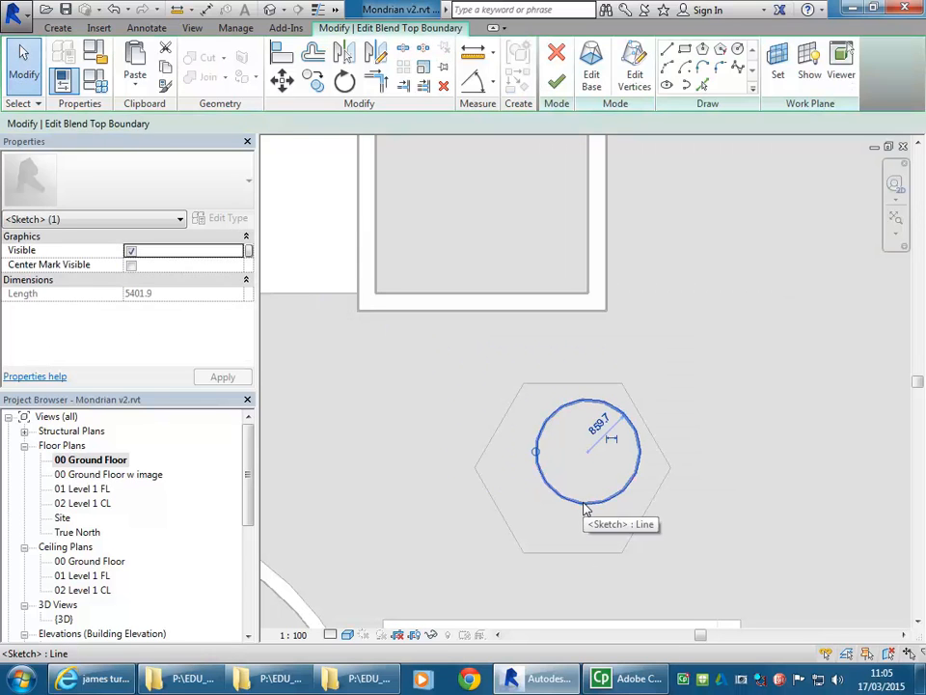
pyautogui.press('Delete')
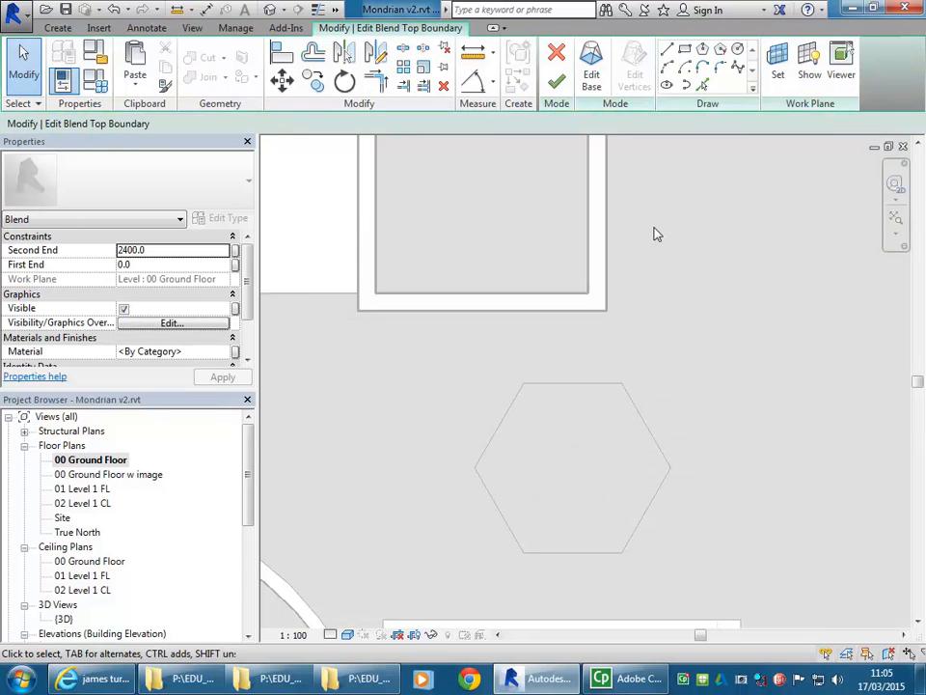
# Sketch a circumscribed six-sided polygon of about 700 mm radius inside the base hexagon as the blend's top boundary
pyautogui.click(719, 49)
pyautogui.scroll(2, 591, 493)
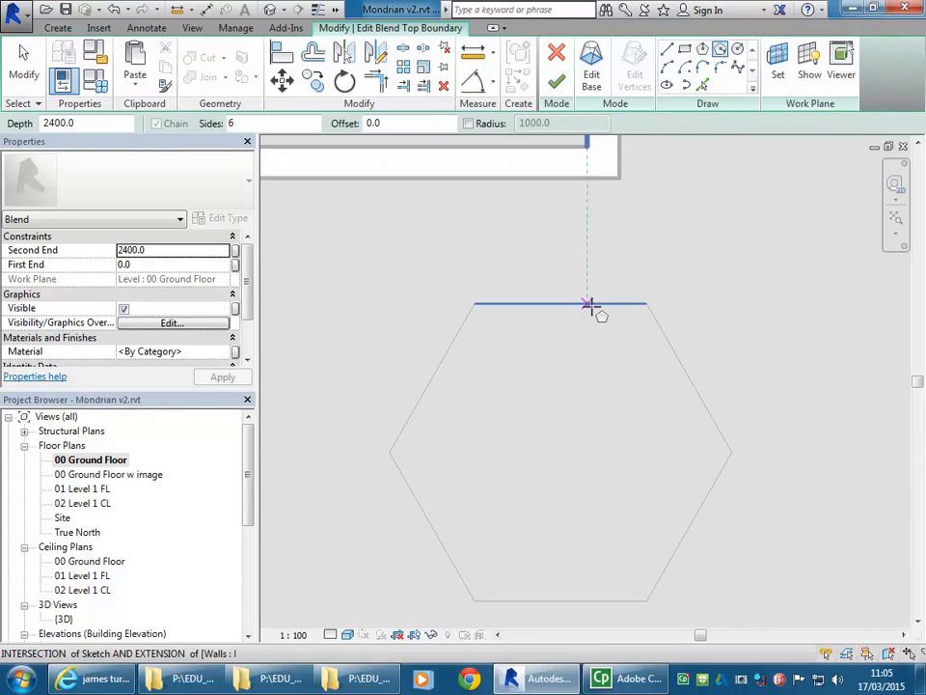
pyautogui.click(587, 450)
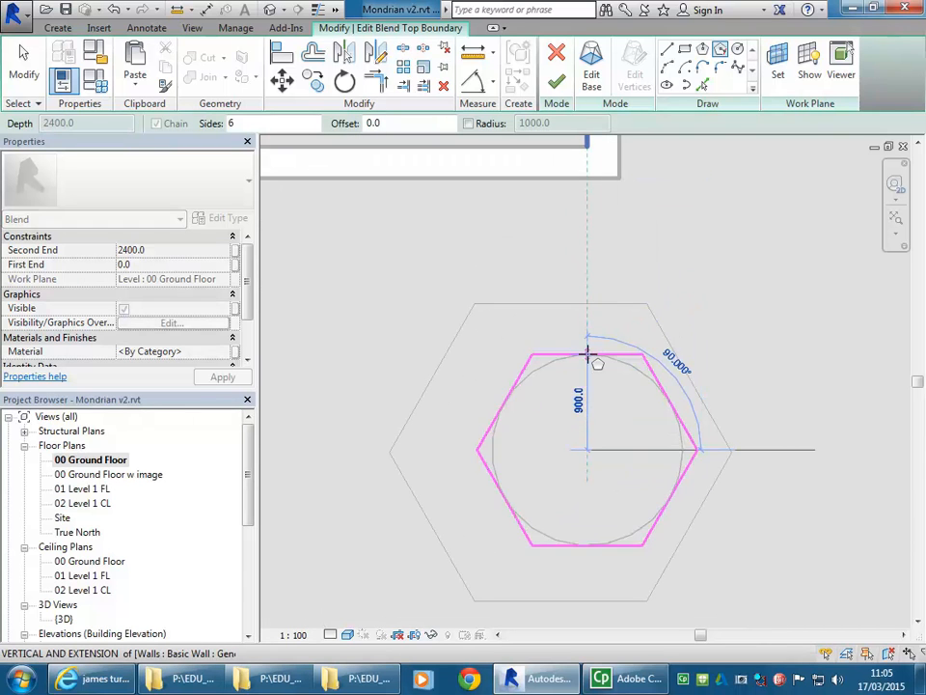
pyautogui.click(587, 375)
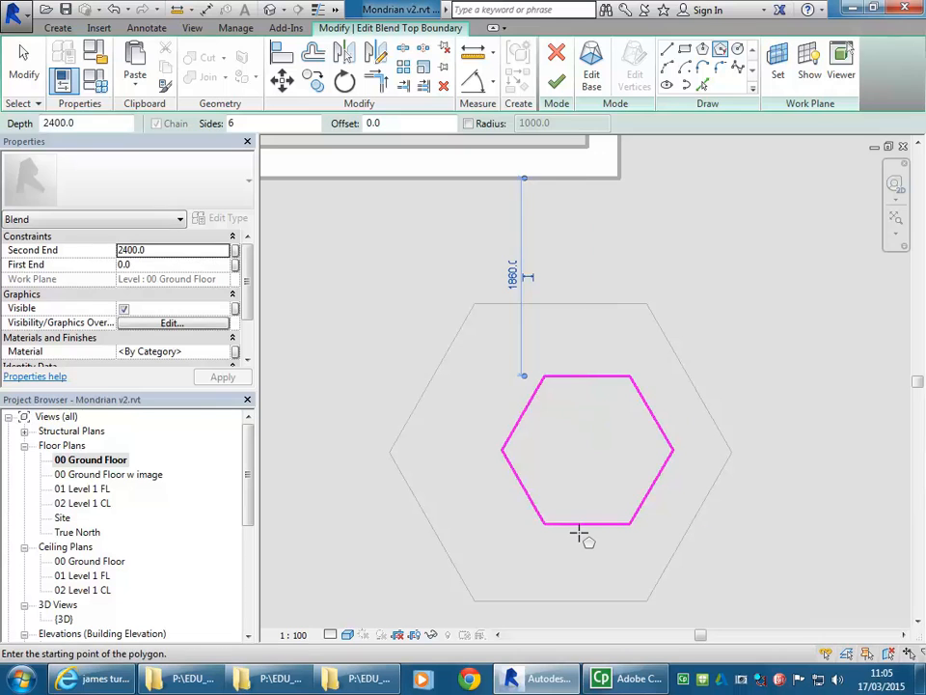
pyautogui.press('Escape')
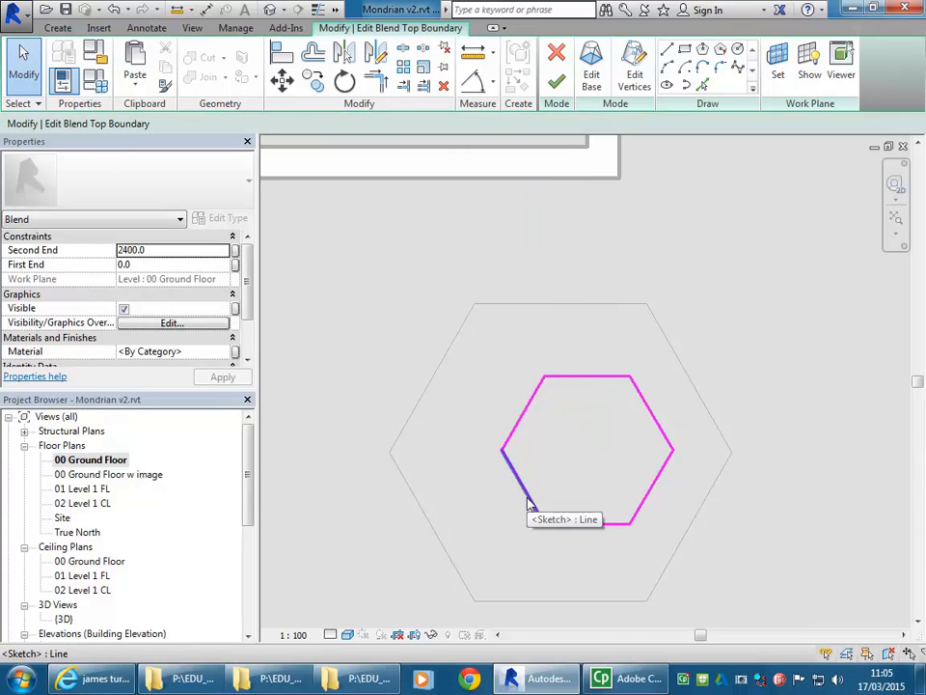
# Replace the top hexagon's lower-left edge with an outward-bulging arc of about 467 mm radius and finish the blend edit
pyautogui.click(529, 504)
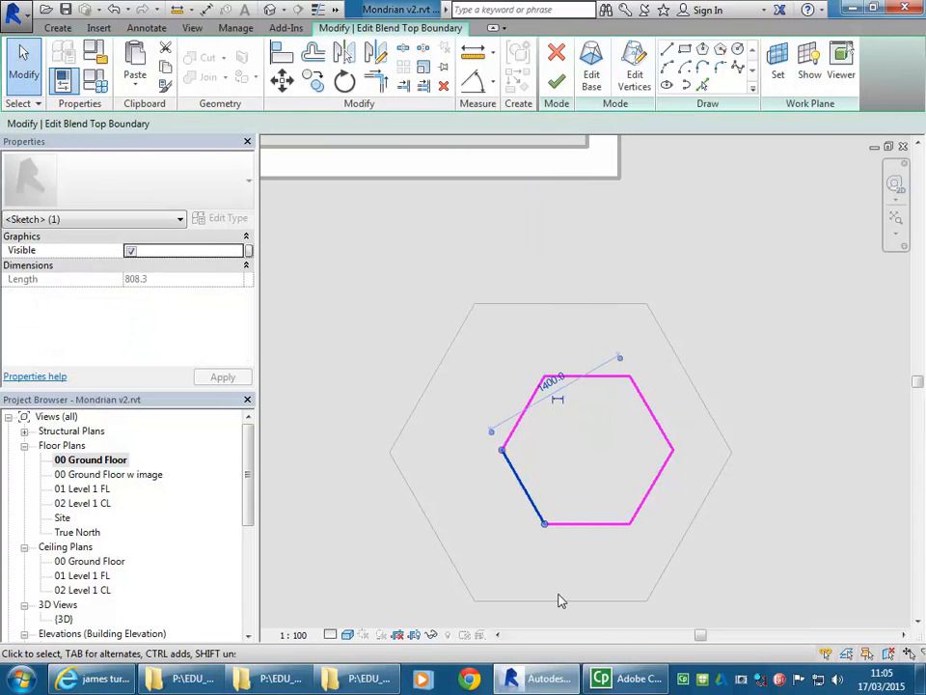
pyautogui.press('Delete')
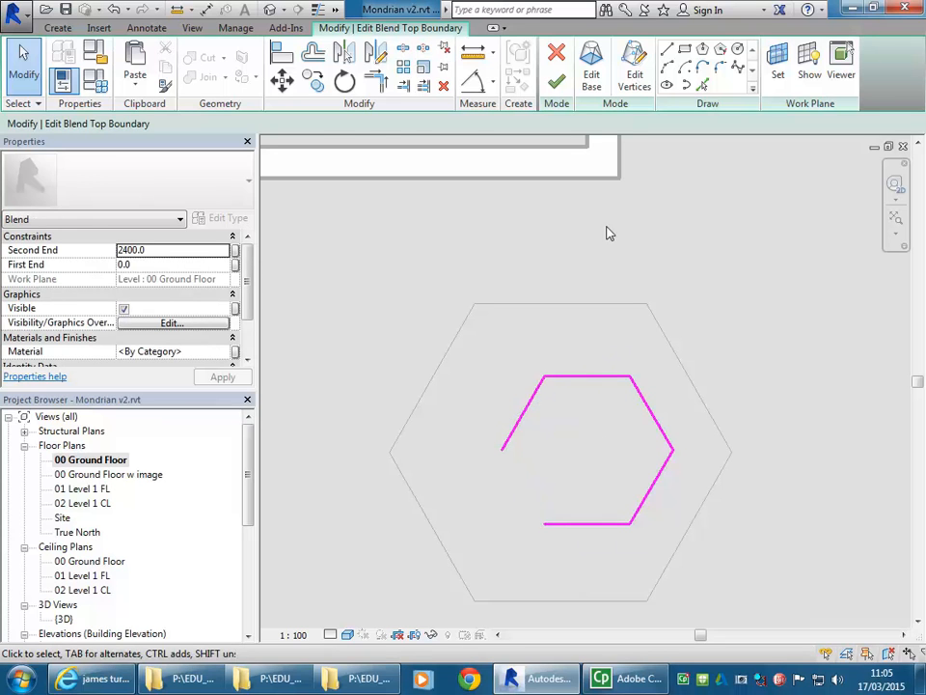
pyautogui.click(666, 67)
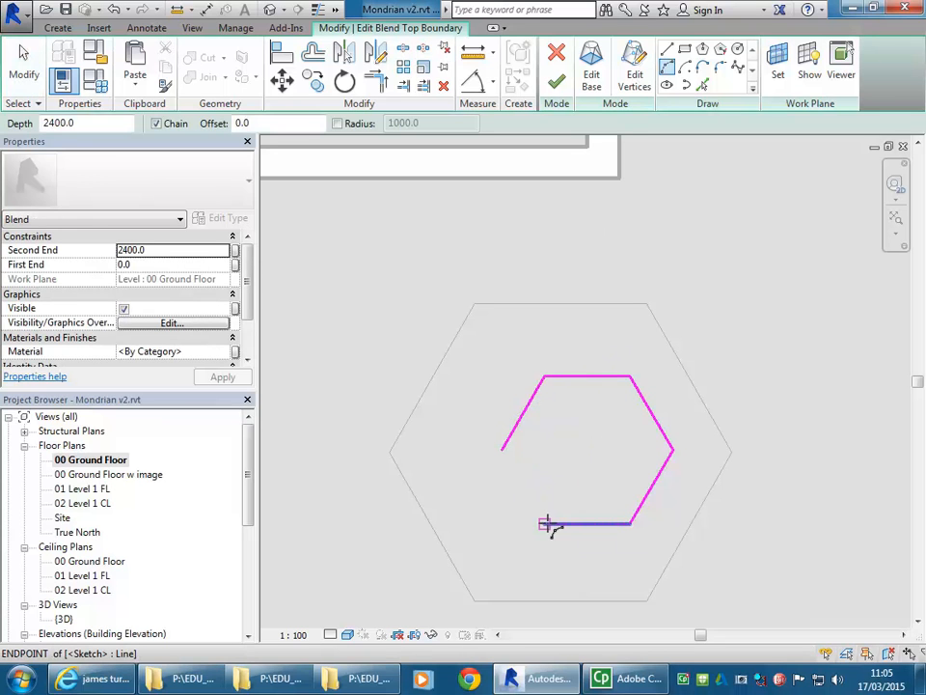
pyautogui.click(547, 525)
pyautogui.click(504, 452)
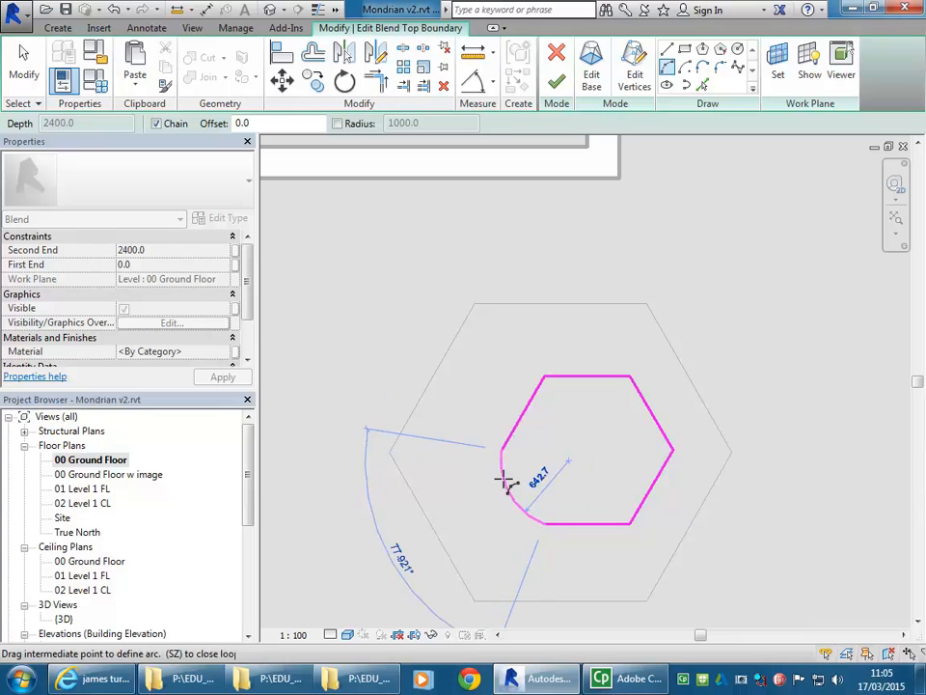
pyautogui.click(497, 487)
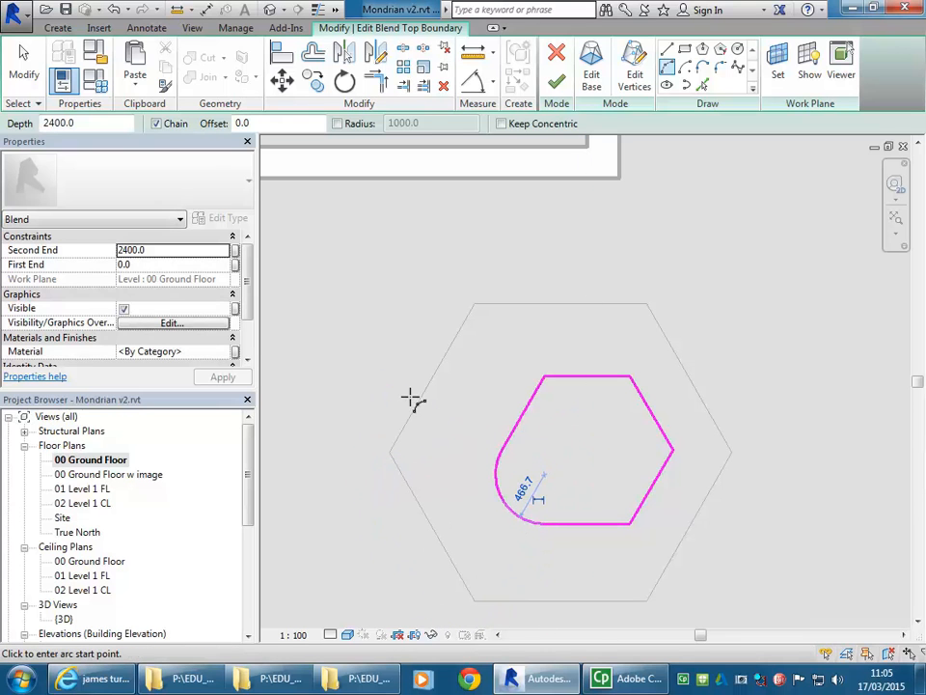
pyautogui.click(556, 81)
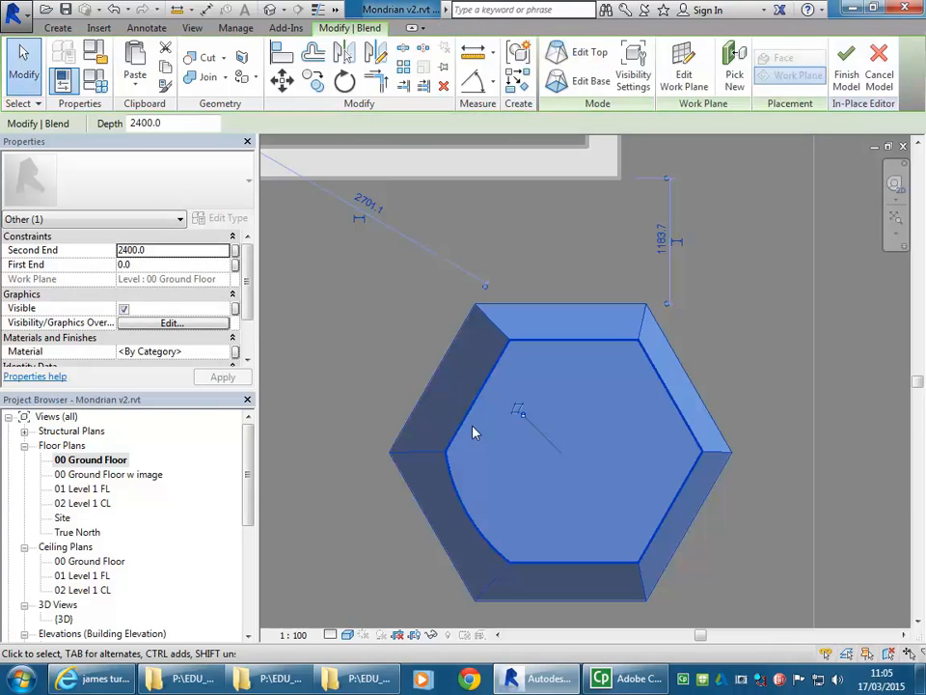
# Open the {3D} view, examine the blend with its partly curved top, and select it
pyautogui.doubleClick(64, 620)
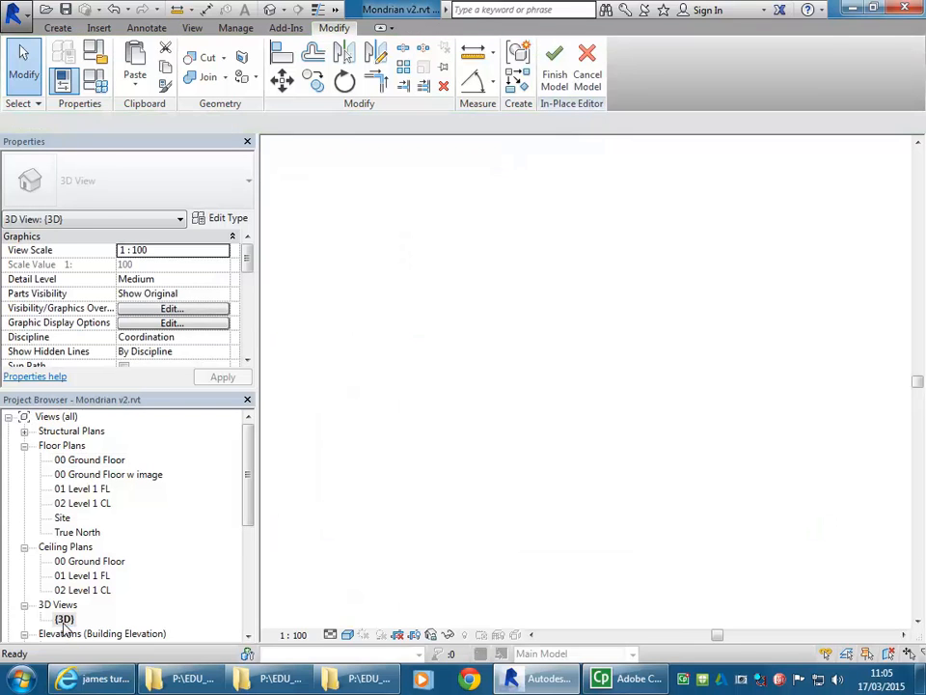
pyautogui.keyDown('shift'); pyautogui.moveTo(509, 360); pyautogui.dragTo(443, 493, button='middle'); pyautogui.keyUp('shift')
pyautogui.keyDown('shift'); pyautogui.moveTo(403, 526); pyautogui.dragTo(447, 495, button='middle'); pyautogui.keyUp('shift')
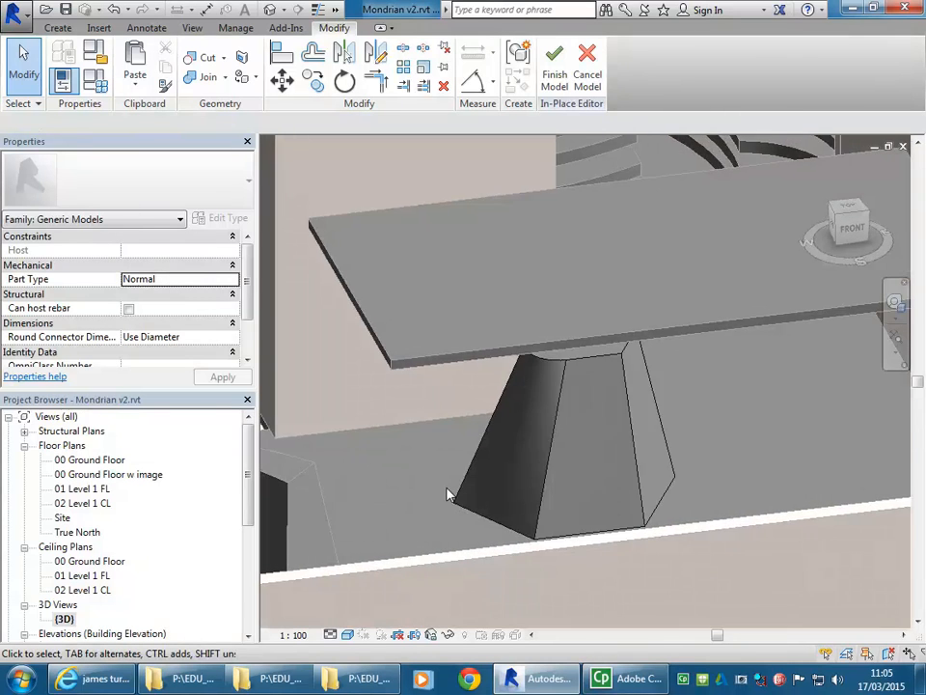
pyautogui.click(503, 529)
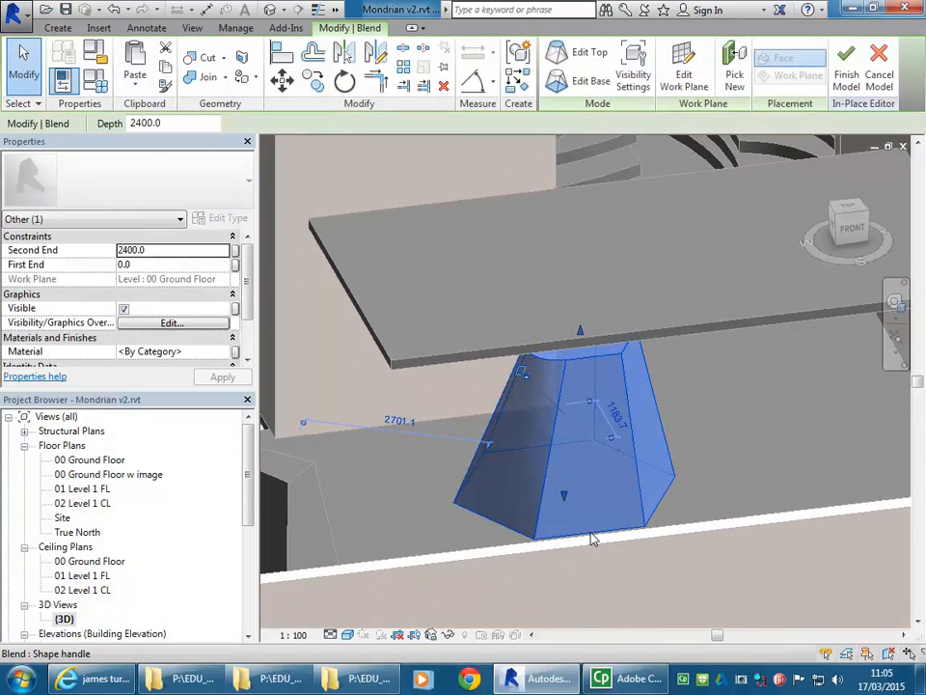
# Stretch the blend's top upward through the slab so its second end is 3350 mm, and deselect the blend
pyautogui.moveTo(580, 334); pyautogui.dragTo(574, 260)
pyautogui.keyDown('shift'); pyautogui.moveTo(574, 289); pyautogui.dragTo(569, 455, button='middle'); pyautogui.keyUp('shift')
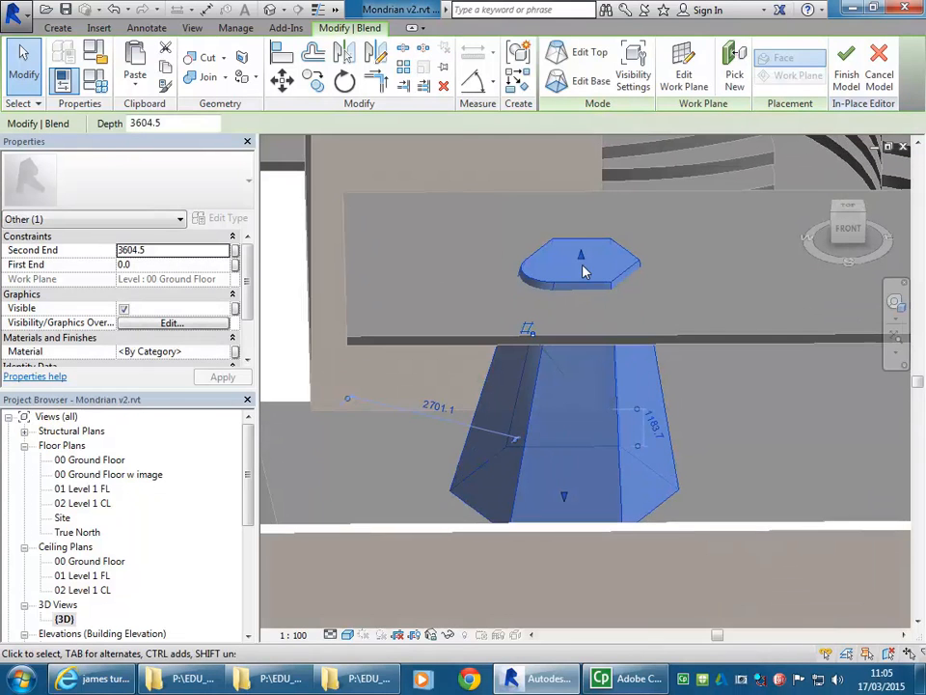
pyautogui.moveTo(580, 258); pyautogui.dragTo(581, 270)
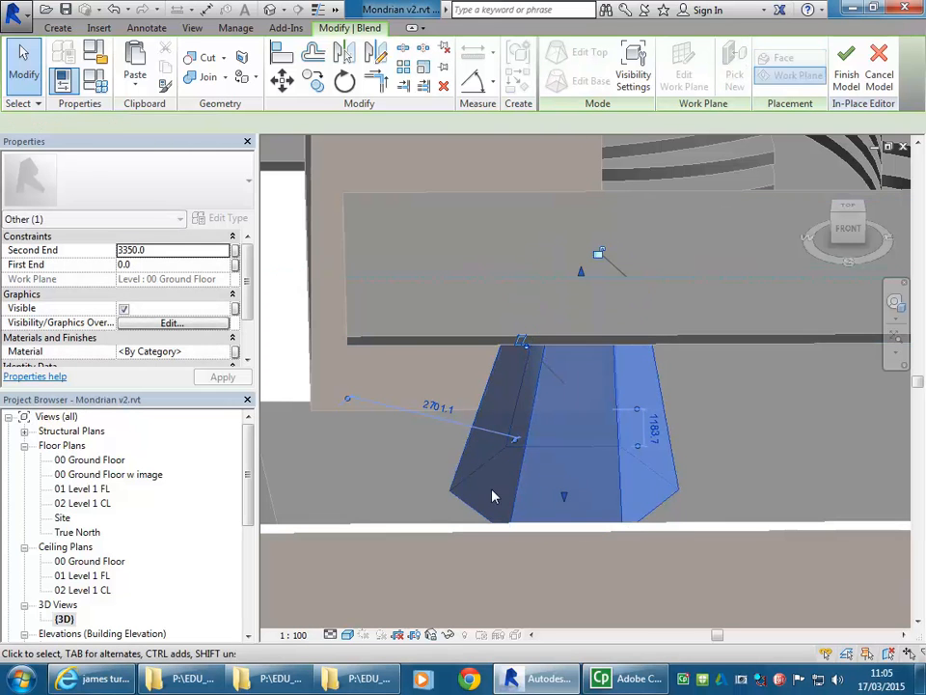
pyautogui.keyDown('shift'); pyautogui.moveTo(435, 499); pyautogui.dragTo(554, 455, button='middle'); pyautogui.keyUp('shift')
pyautogui.click(686, 401)
pyautogui.scroll(-3, 689, 406)
pyautogui.keyDown('shift'); pyautogui.moveTo(689, 406); pyautogui.dragTo(662, 463, button='middle'); pyautogui.keyUp('shift')
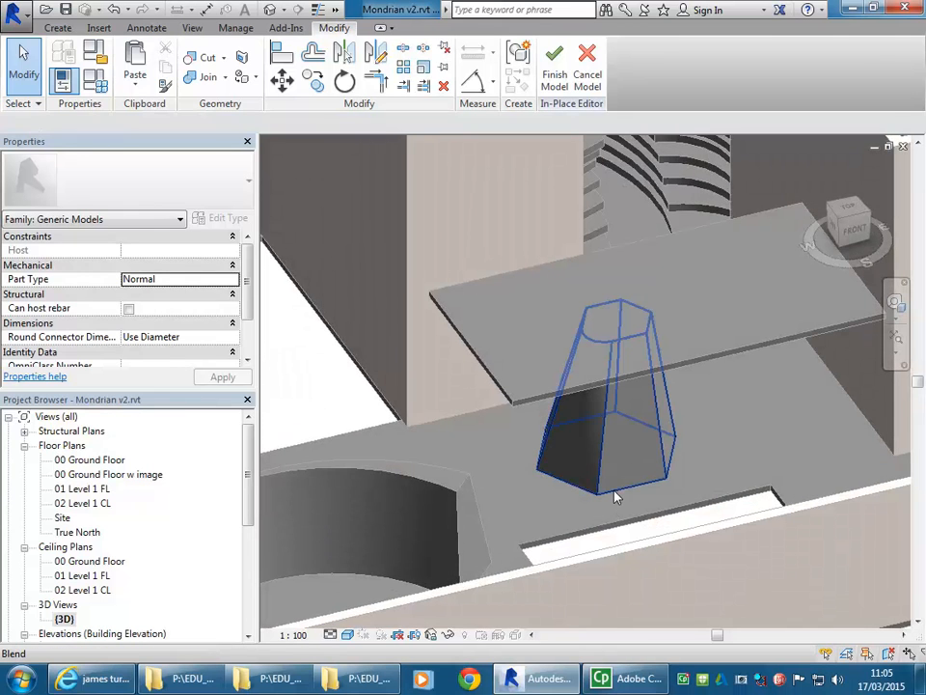
# Examine the taller blend in the 3D view and return to the 00 Ground Floor plan with nothing selected
pyautogui.click(615, 492)
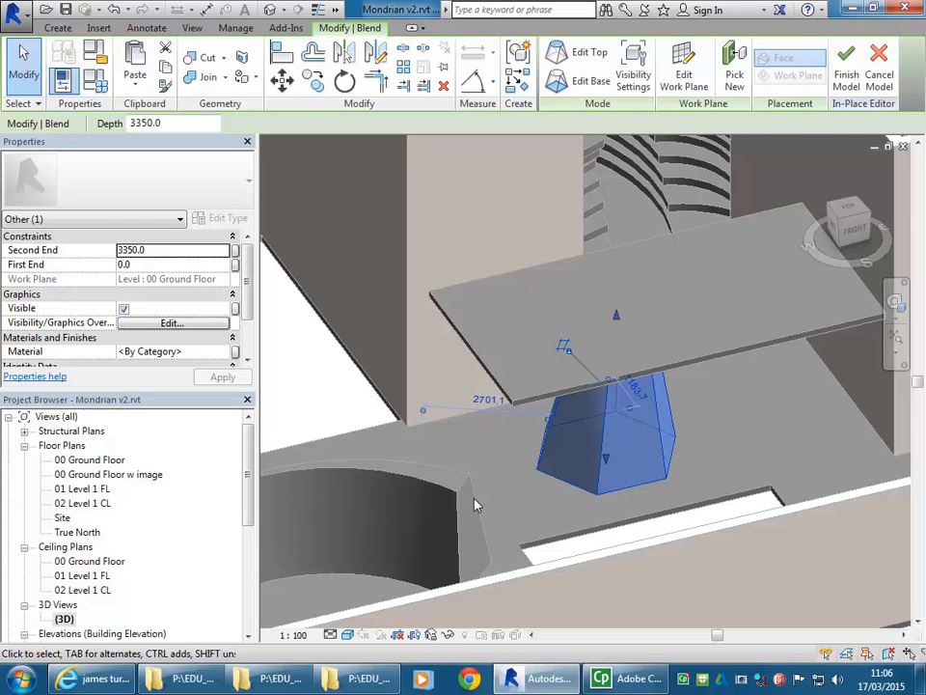
pyautogui.click(565, 507)
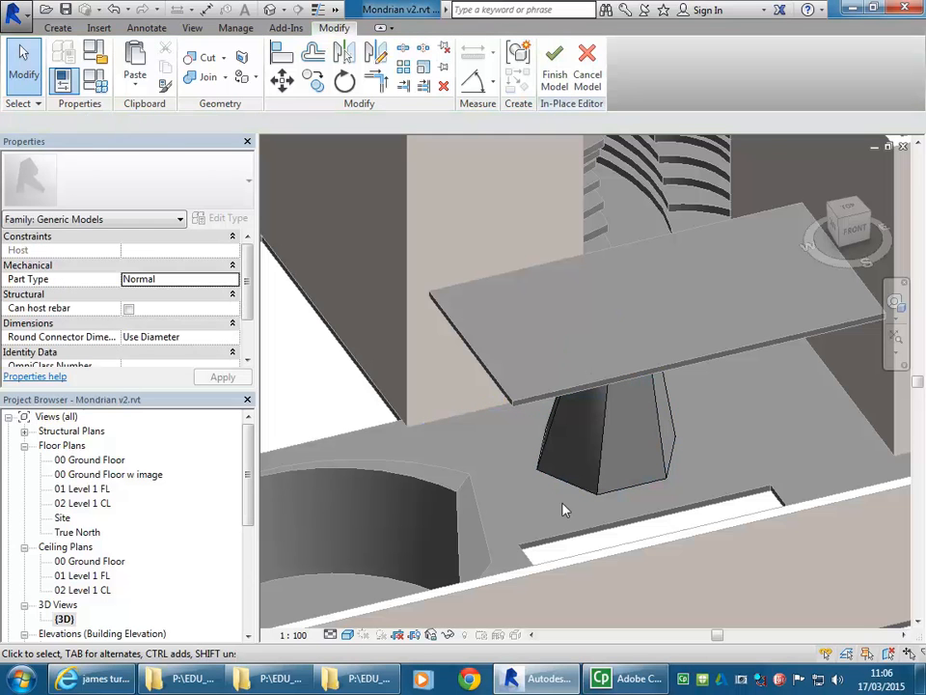
pyautogui.click(579, 454)
pyautogui.scroll(4, 619, 483)
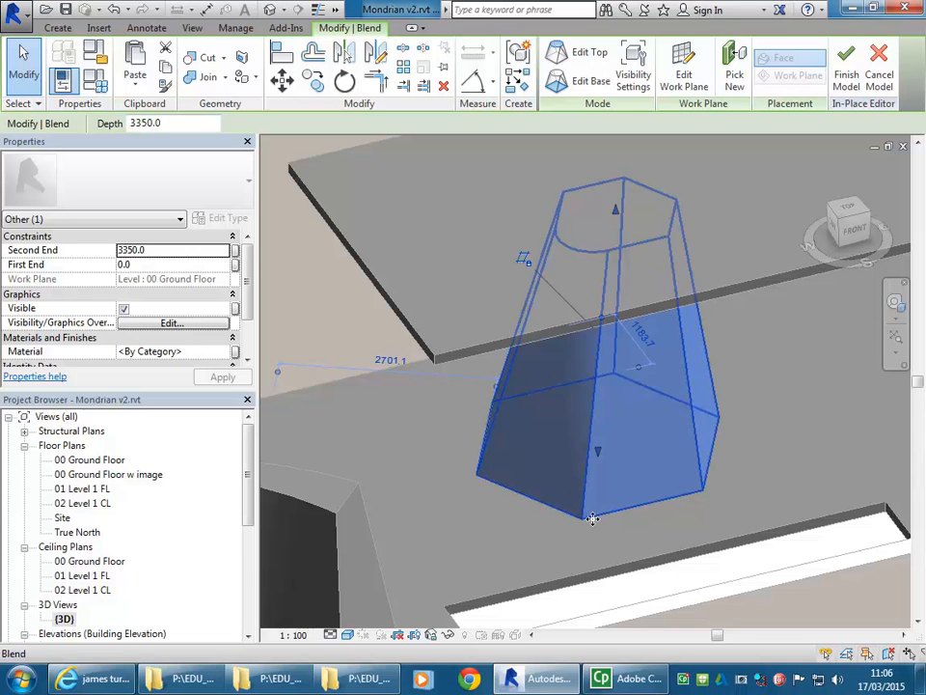
pyautogui.doubleClick(96, 463)
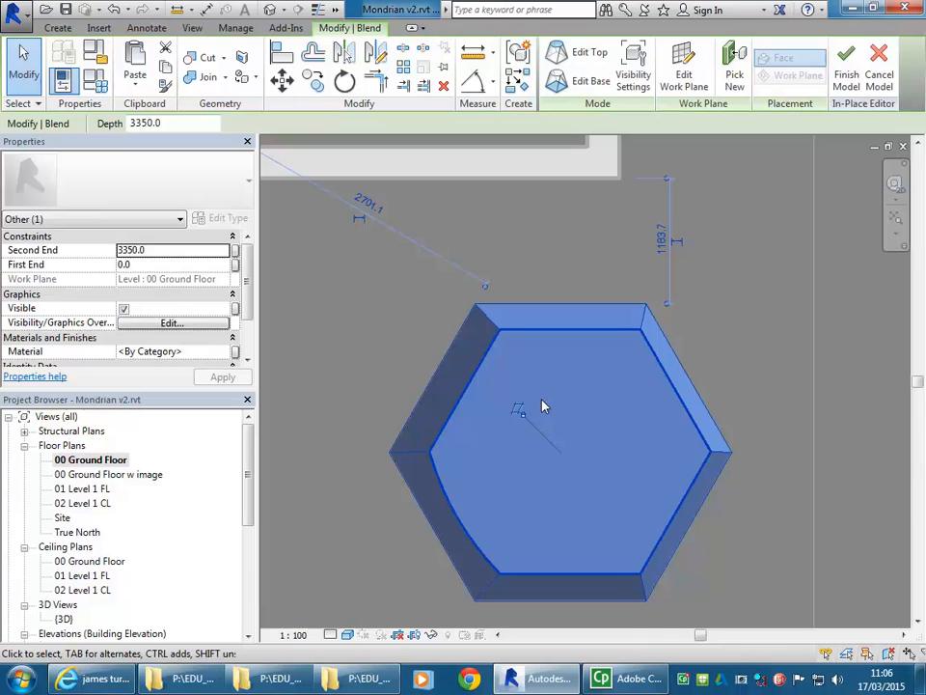
pyautogui.click(370, 386)
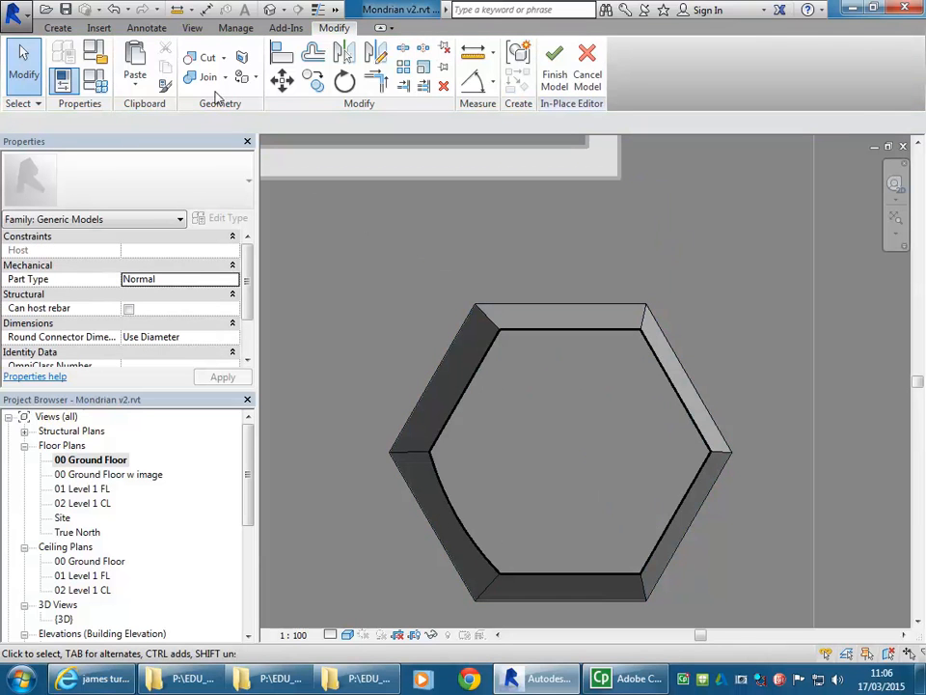
# Start a void extrusion and sketch the lower-left arm's upper edge, about 1900 mm long, followed by the upper-left arm across the hexagon
pyautogui.click(58, 28)
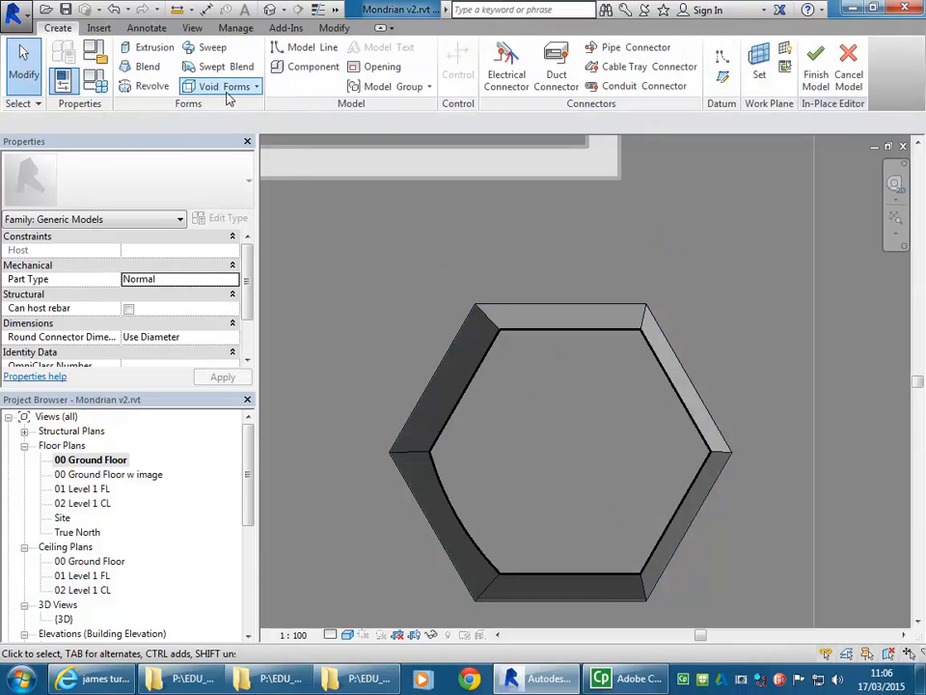
pyautogui.click(228, 91)
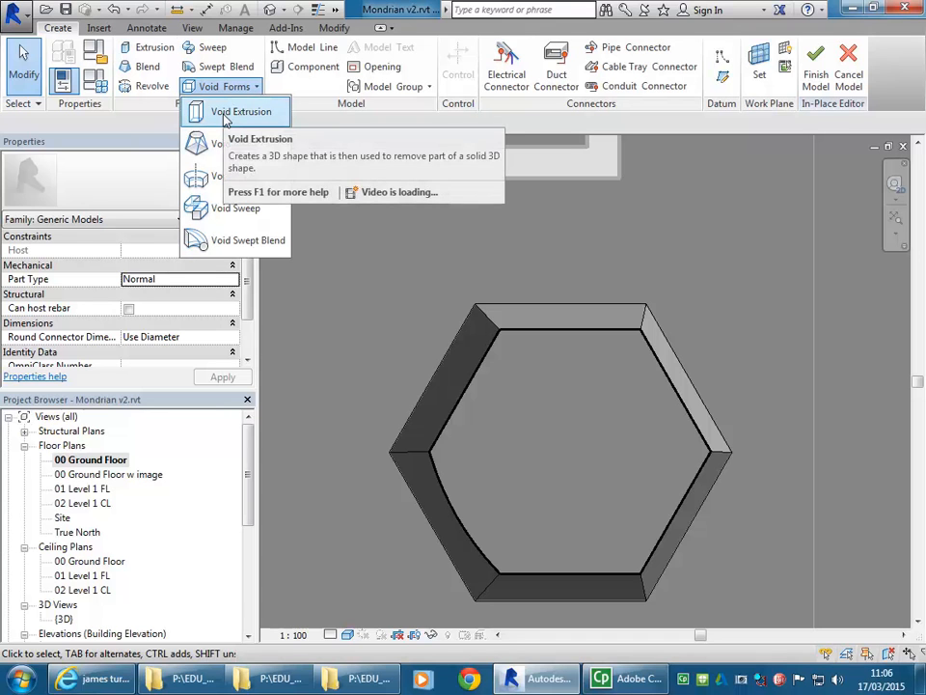
pyautogui.click(226, 120)
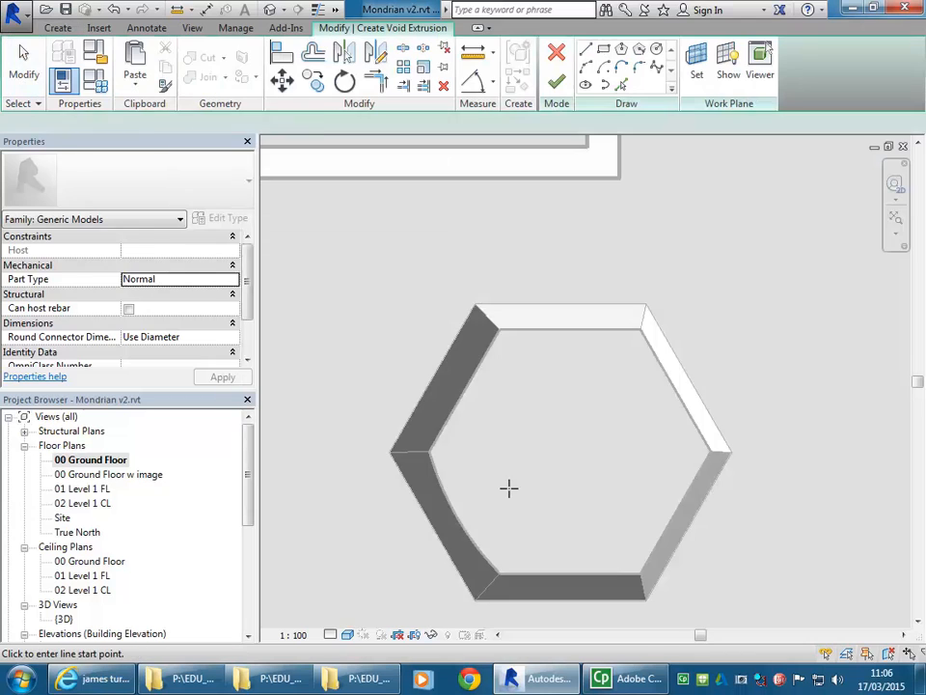
pyautogui.scroll(-1, 504, 447)
pyautogui.moveTo(515, 457)
pyautogui.mouseDown(button='middle')
pyautogui.moveTo(522, 387)
pyautogui.moveTo(516, 440)
pyautogui.mouseUp(button='middle')
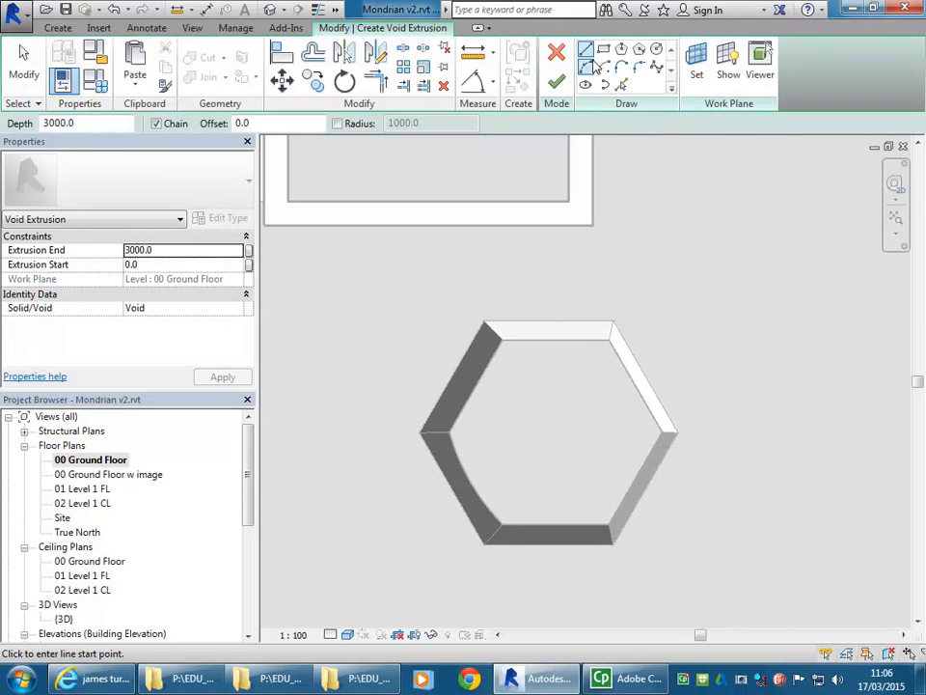
pyautogui.click(369, 527)
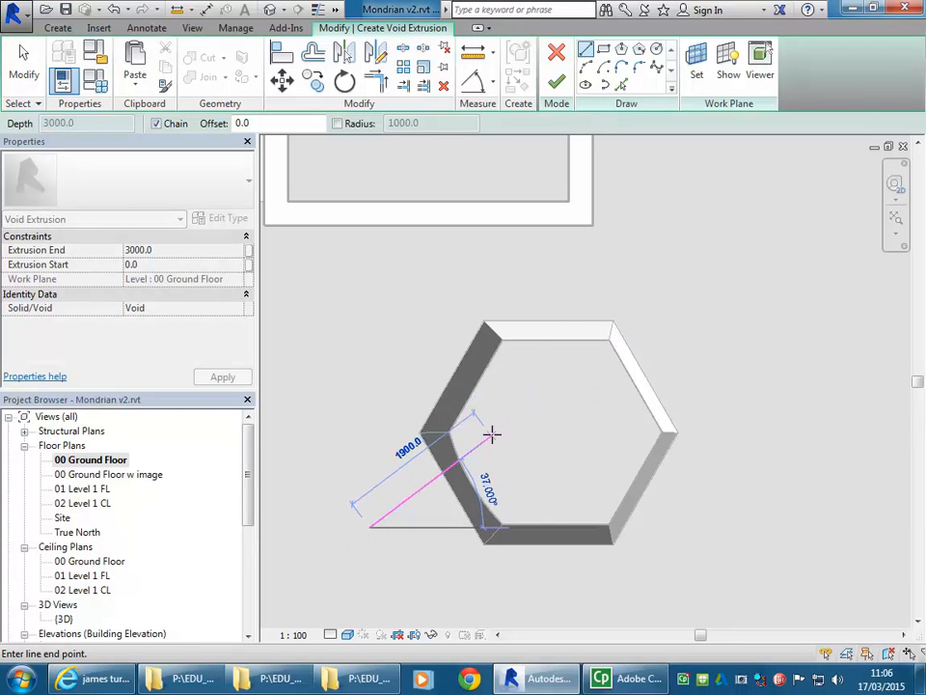
pyautogui.click(492, 436)
pyautogui.scroll(2, 473, 430)
pyautogui.click(349, 353)
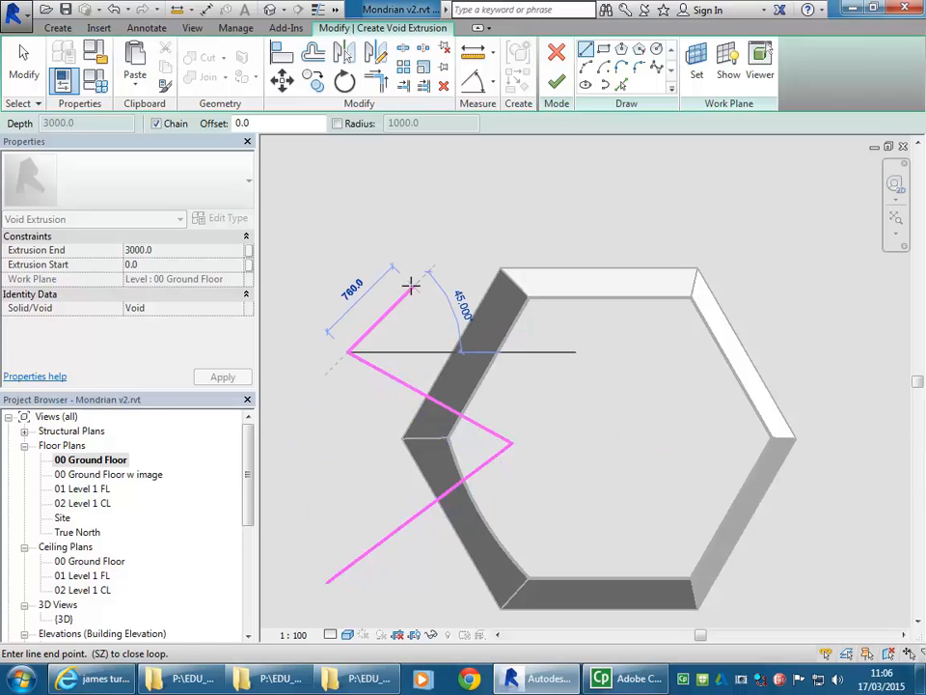
pyautogui.click(399, 286)
pyautogui.click(587, 409)
# Continue the star-shaped void profile with the top, upper-right and lower-right arms extending beyond the hexagon's edges
pyautogui.click(586, 225)
pyautogui.click(655, 223)
pyautogui.click(644, 410)
pyautogui.click(789, 288)
pyautogui.click(841, 352)
pyautogui.click(681, 448)
pyautogui.click(834, 552)
pyautogui.click(794, 597)
pyautogui.keyDown('shift'); pyautogui.moveTo(637, 486); pyautogui.dragTo(640, 422, button='middle'); pyautogui.keyUp('shift')
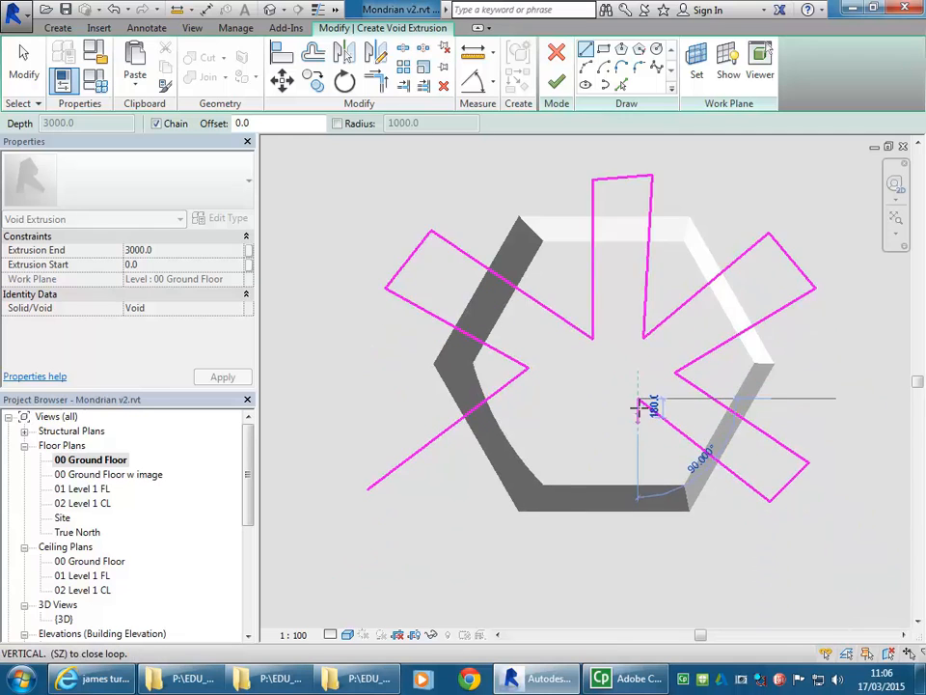
# Sketch the bottom arm, about 520 mm wide at its end, and close the void profile at the lower-left arm's starting point
pyautogui.click(630, 590)
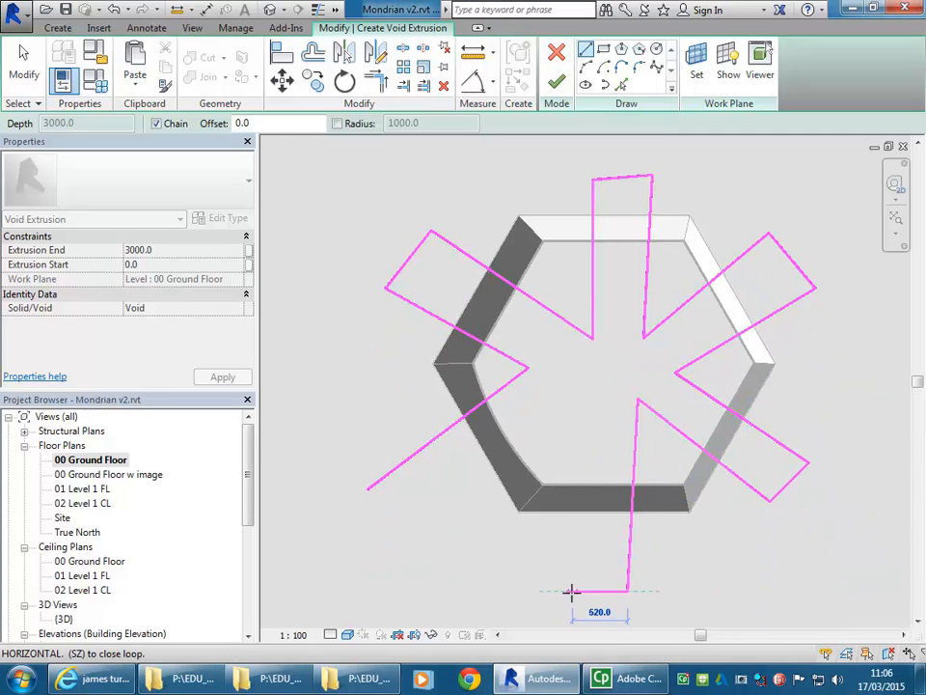
pyautogui.click(571, 591)
pyautogui.click(587, 400)
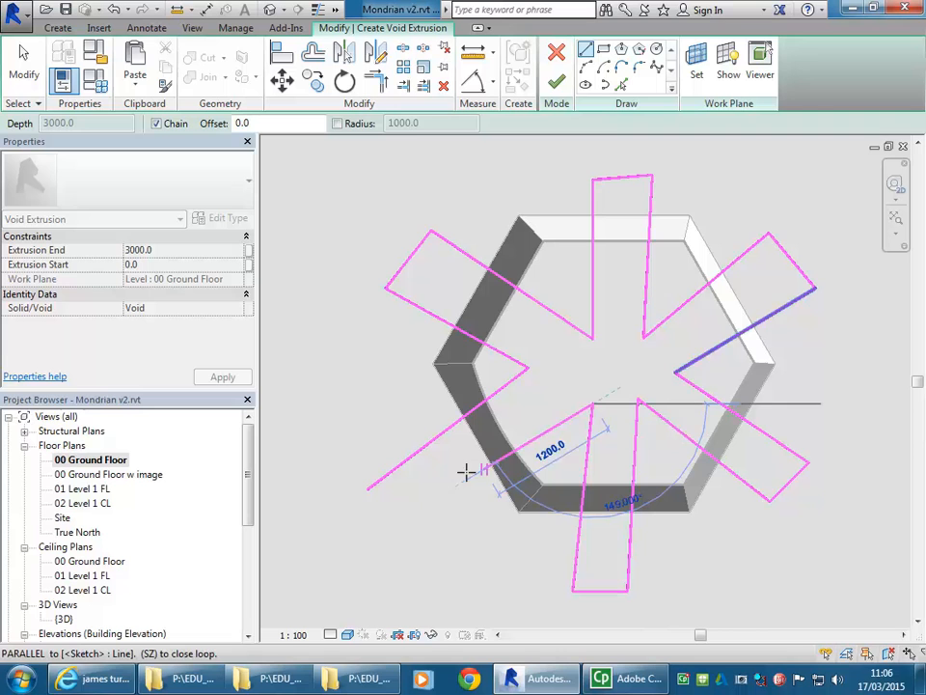
pyautogui.click(394, 522)
pyautogui.click(368, 490)
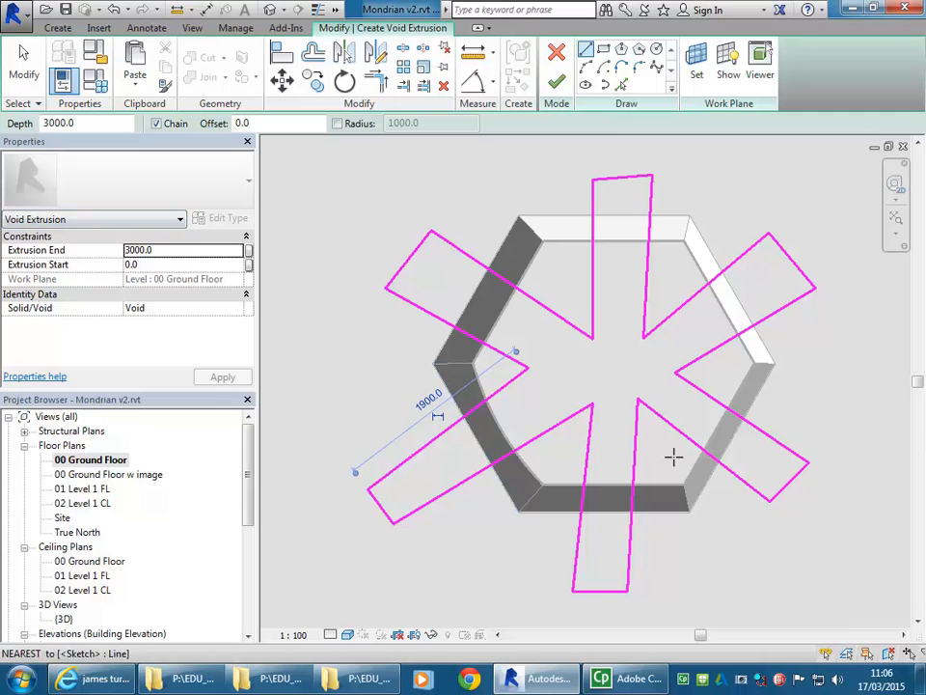
# Set the void's extrusion end to 1800 mm, finish the void extrusion and deselect it
pyautogui.click(181, 250)
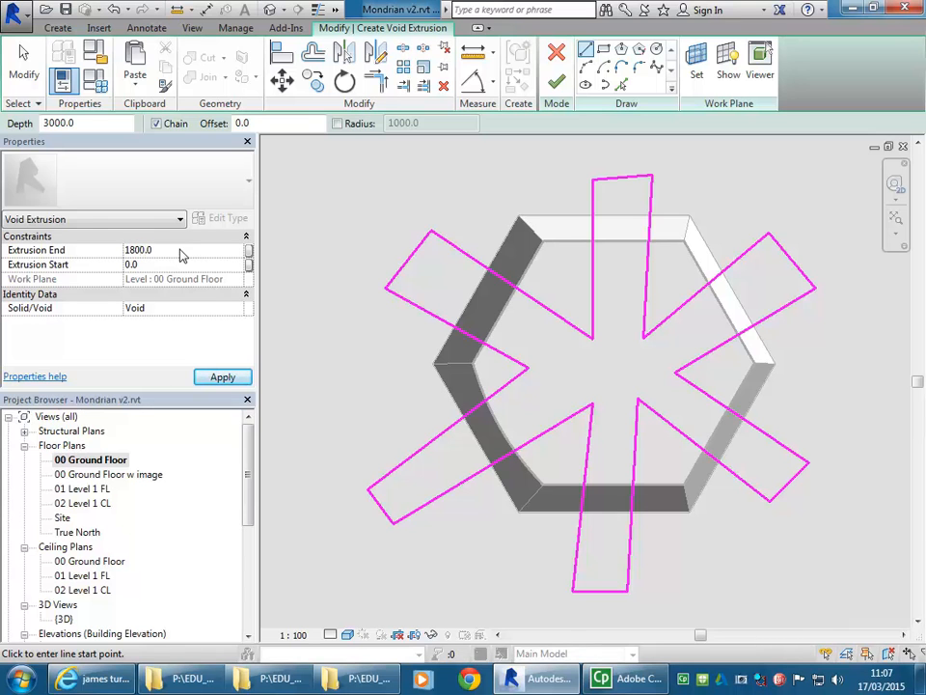
pyautogui.click(558, 84)
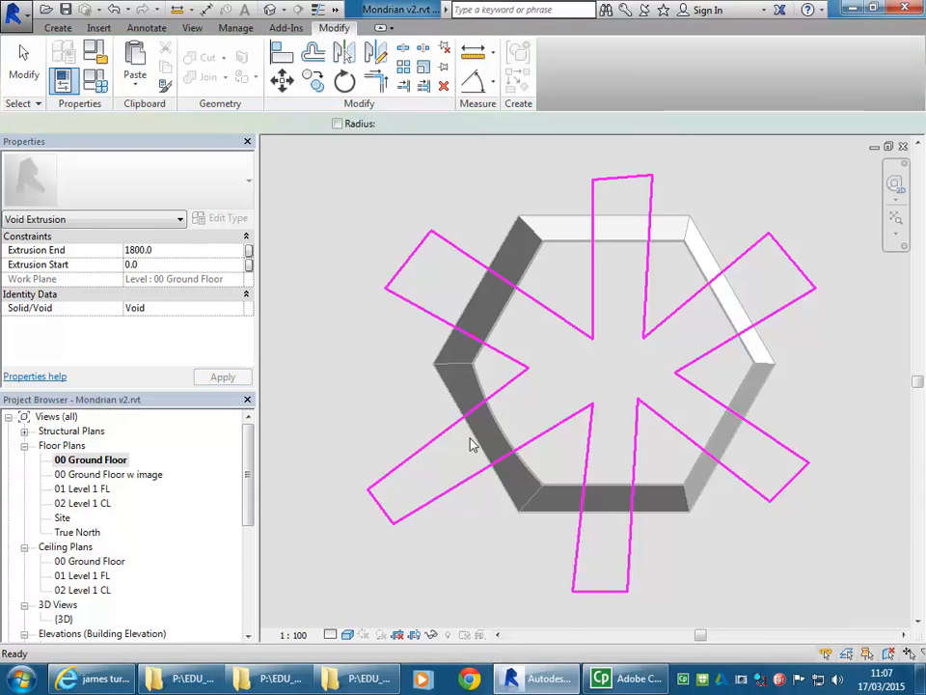
pyautogui.click(470, 559)
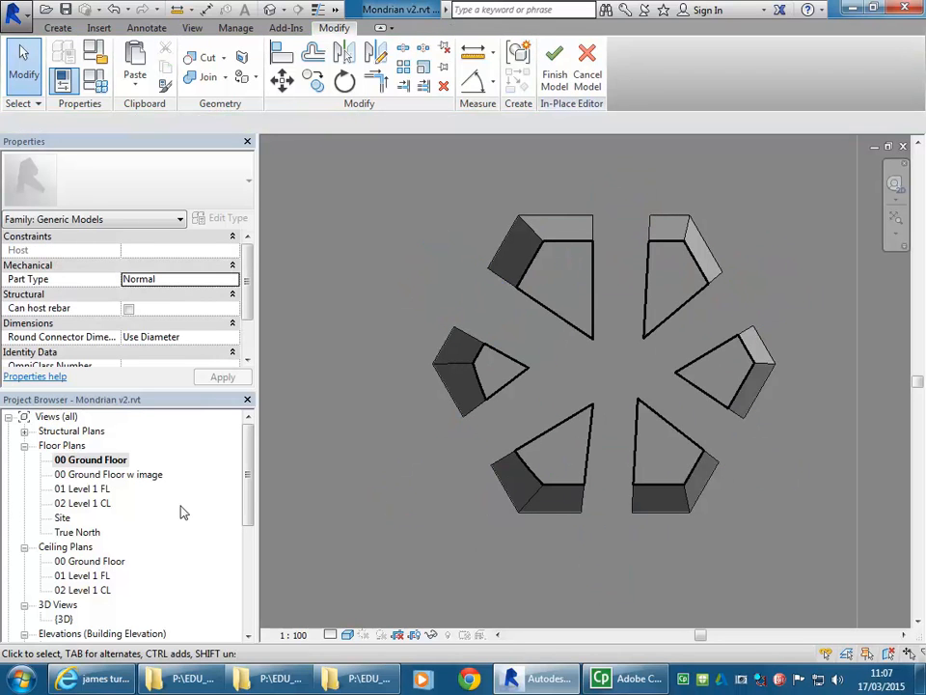
# Open the {3D} view and examine how the star-shaped void cuts through the blend, selecting the void and the blend in turn
pyautogui.doubleClick(64, 618)
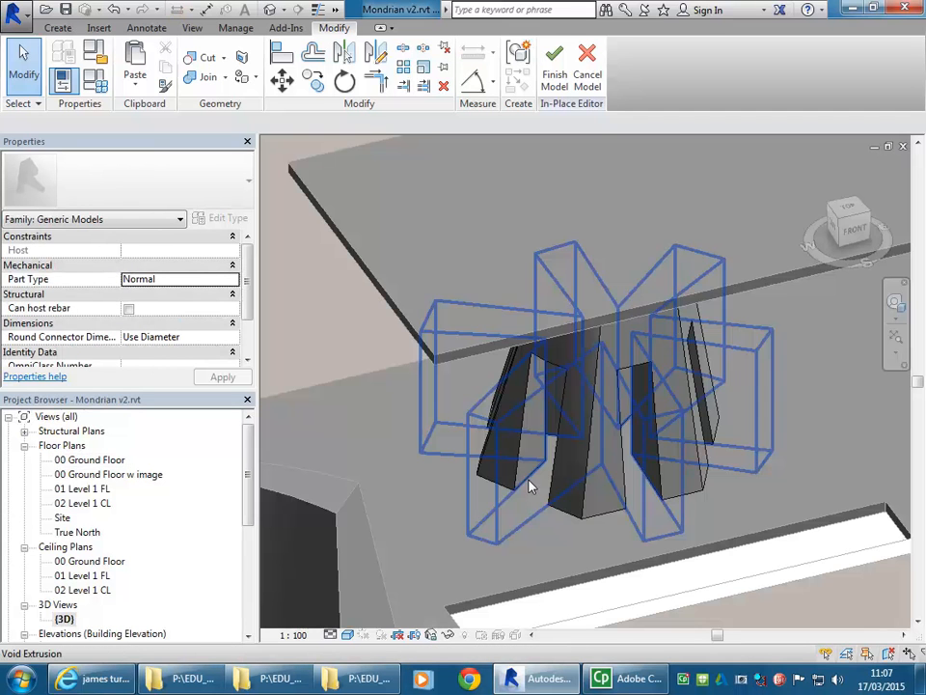
pyautogui.keyDown('shift'); pyautogui.moveTo(647, 514); pyautogui.dragTo(794, 488, button='middle'); pyautogui.keyUp('shift')
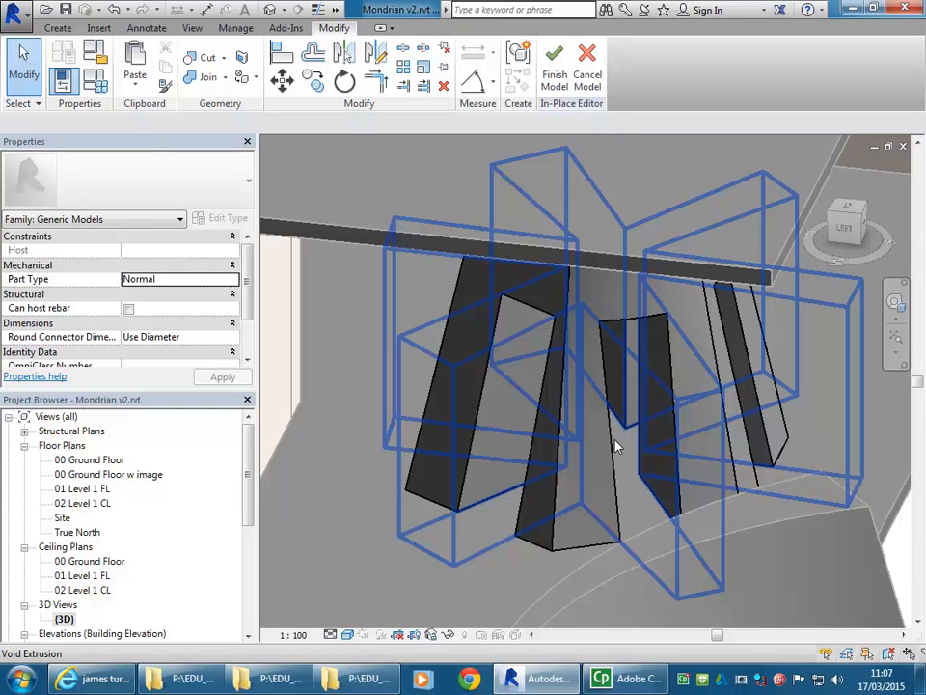
pyautogui.click(618, 446)
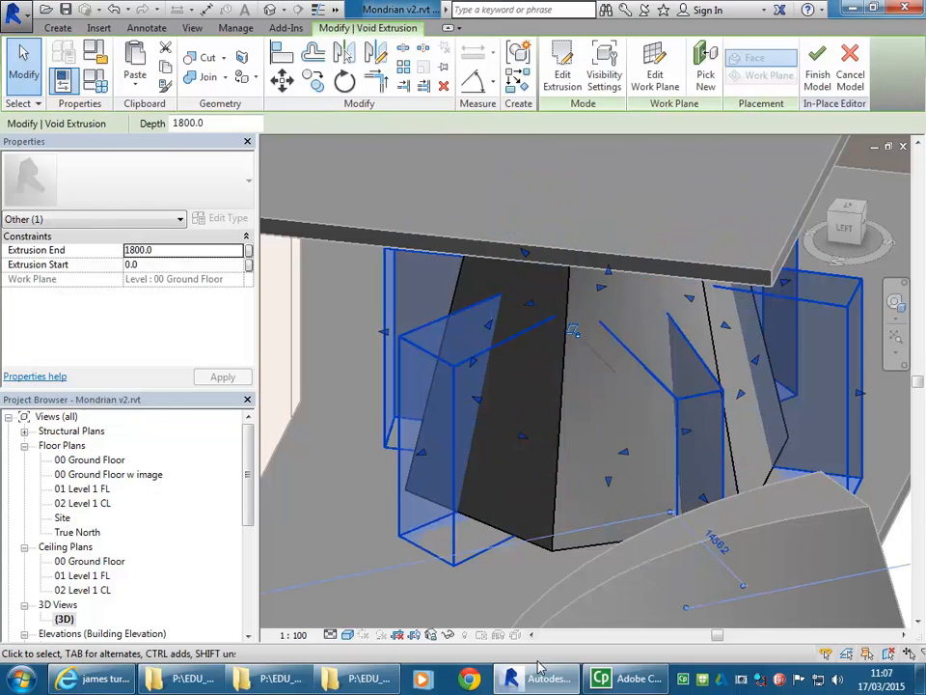
pyautogui.click(553, 558)
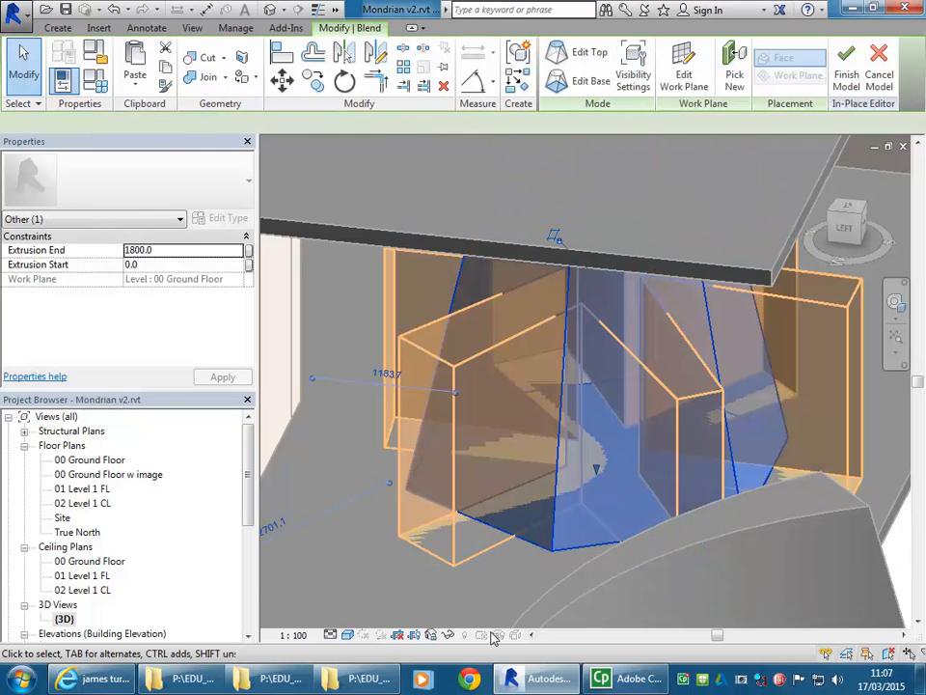
pyautogui.click(488, 598)
pyautogui.click(553, 553)
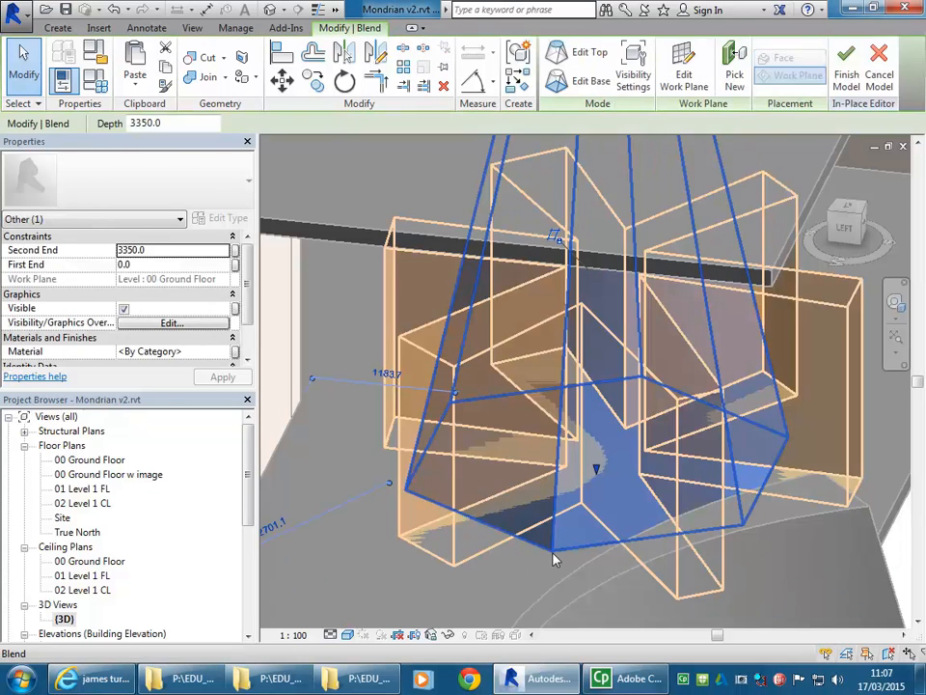
pyautogui.click(485, 592)
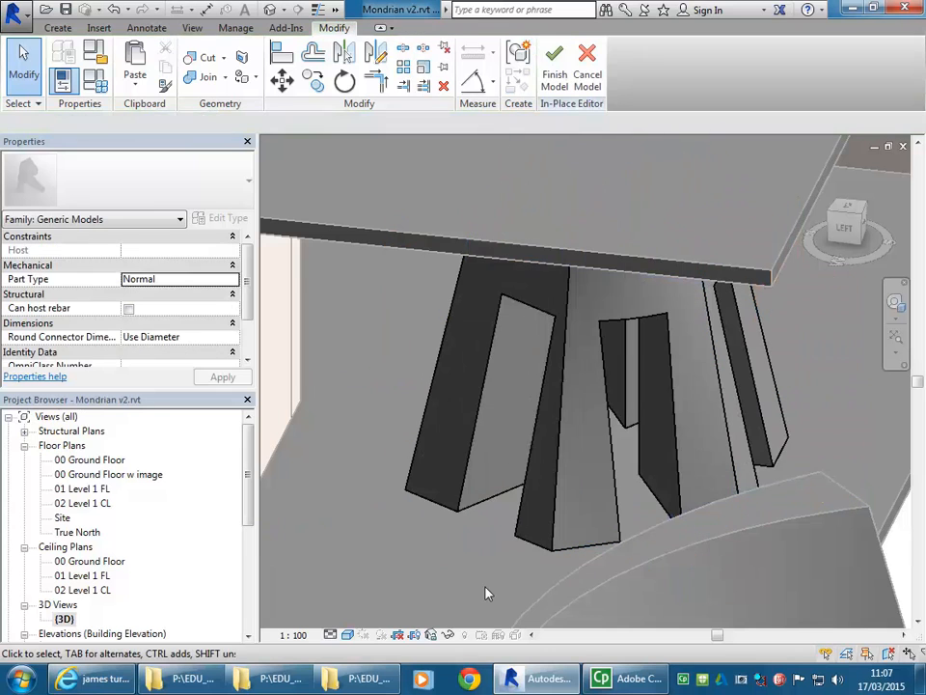
pyautogui.click(480, 505)
pyautogui.keyDown('shift'); pyautogui.moveTo(479, 505); pyautogui.dragTo(440, 593, button='middle'); pyautogui.keyUp('shift')
pyautogui.press('Escape')
pyautogui.keyDown('shift'); pyautogui.moveTo(480, 486); pyautogui.dragTo(587, 522, button='middle'); pyautogui.keyUp('shift')
# Edit the void extrusion's sketch in the 00 Ground Floor plan and narrow its lower-left arm by moving both long edges inward
pyautogui.click(516, 494)
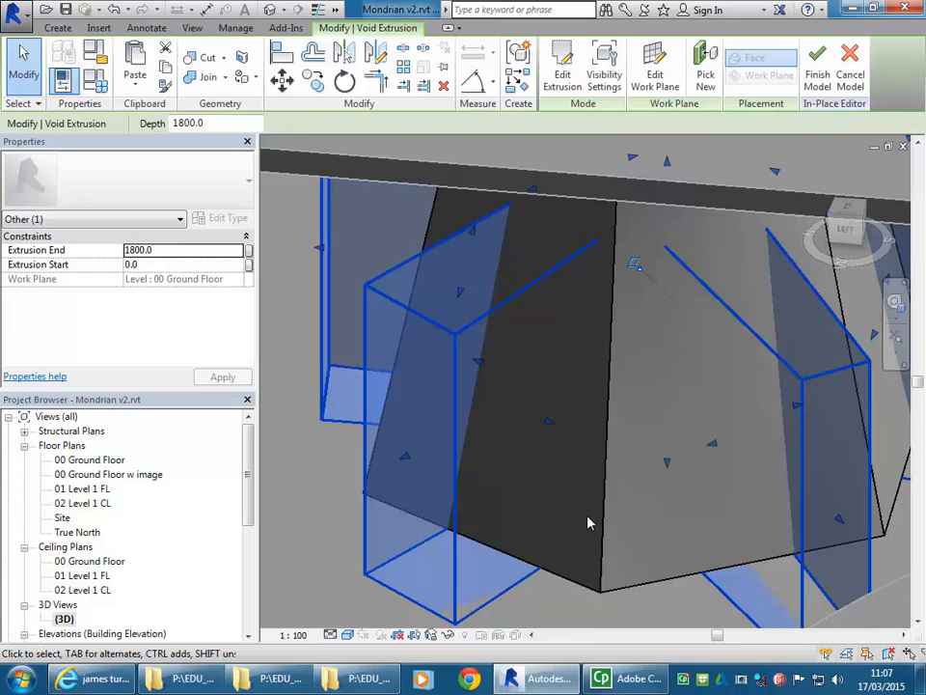
pyautogui.click(563, 69)
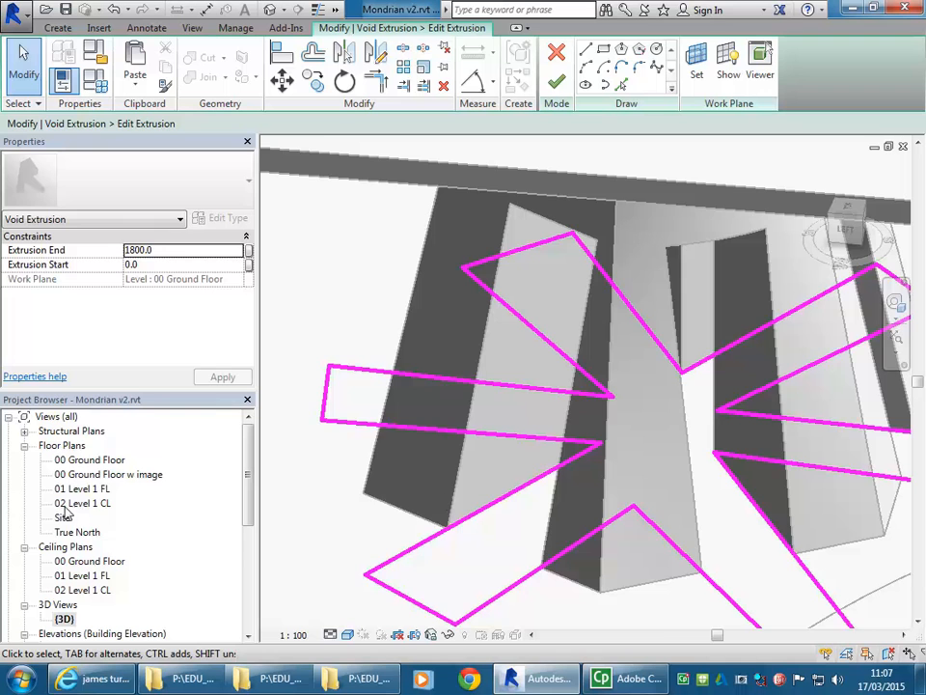
pyautogui.doubleClick(96, 461)
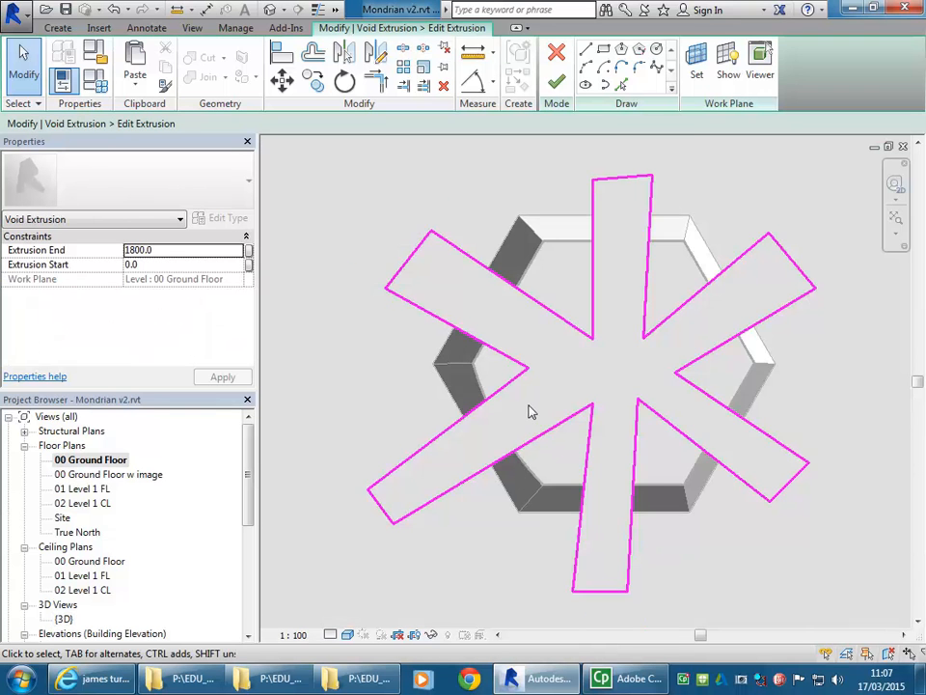
pyautogui.scroll(3, 443, 434)
pyautogui.click(436, 432)
pyautogui.moveTo(437, 435); pyautogui.dragTo(448, 523)
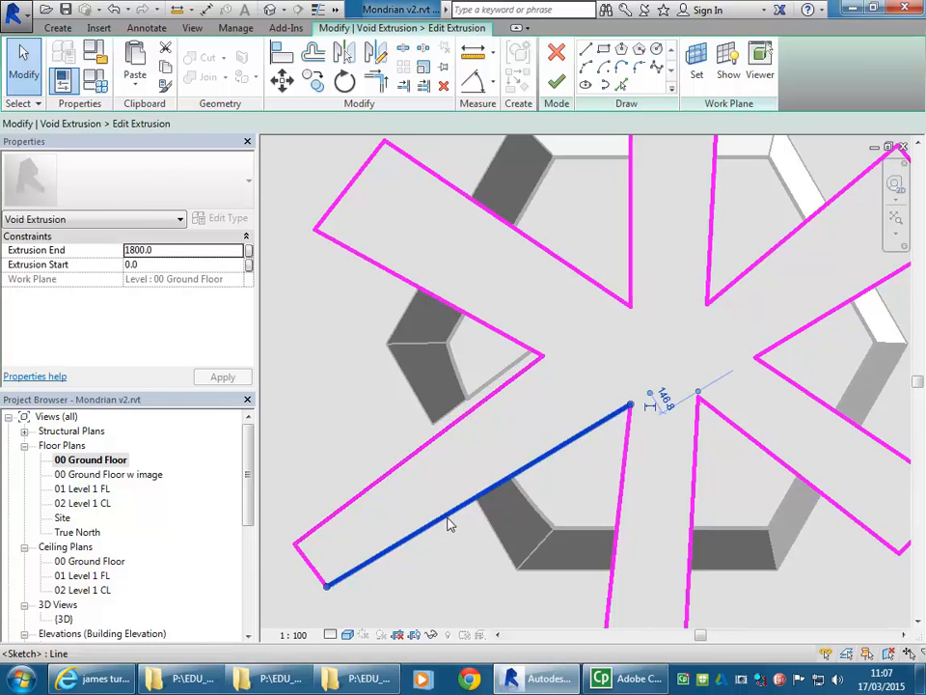
# Narrow the void's upper-left arm by nudging its lower long edge upward
pyautogui.click(476, 319)
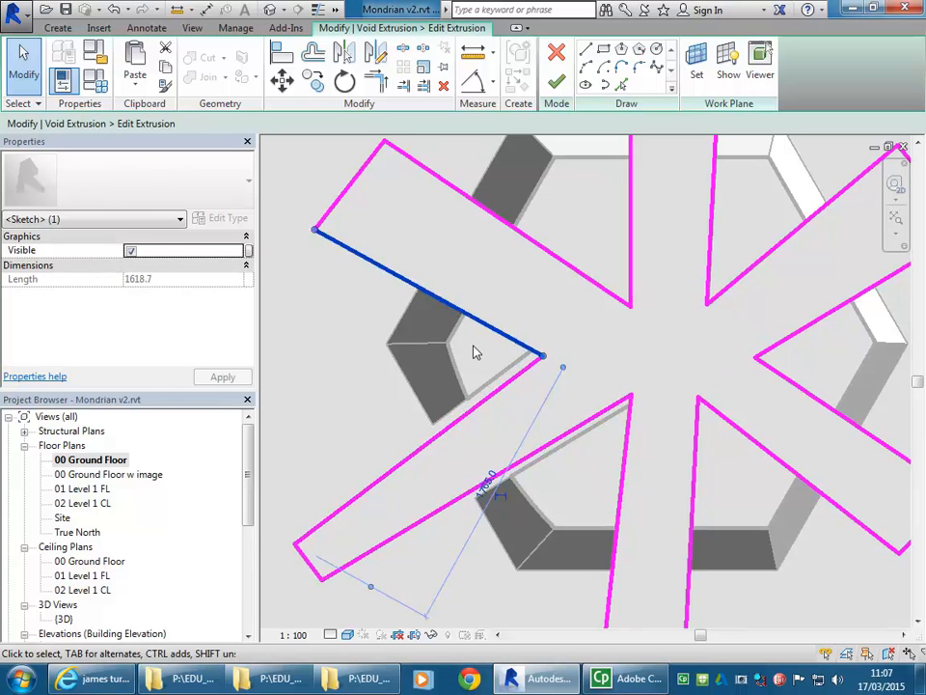
pyautogui.press('Up')
pyautogui.press('Up')
pyautogui.press('Up')
pyautogui.press('Up')
pyautogui.press('Up')
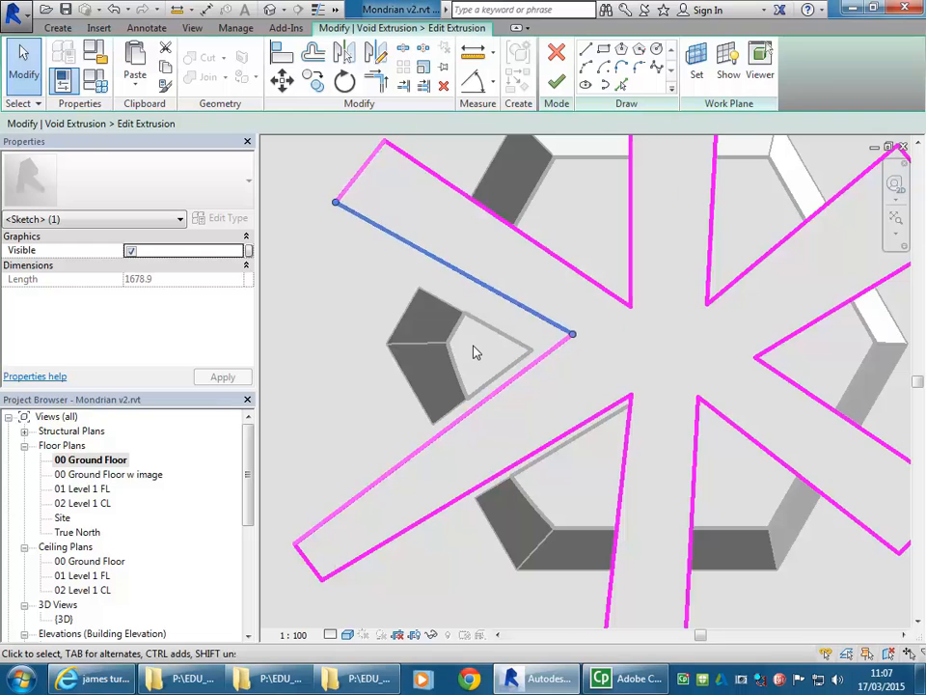
# Narrow the void's bottom and lower-right arms by moving their long edges inward
pyautogui.scroll(-2, 474, 396)
pyautogui.click(508, 409)
pyautogui.press('Right')
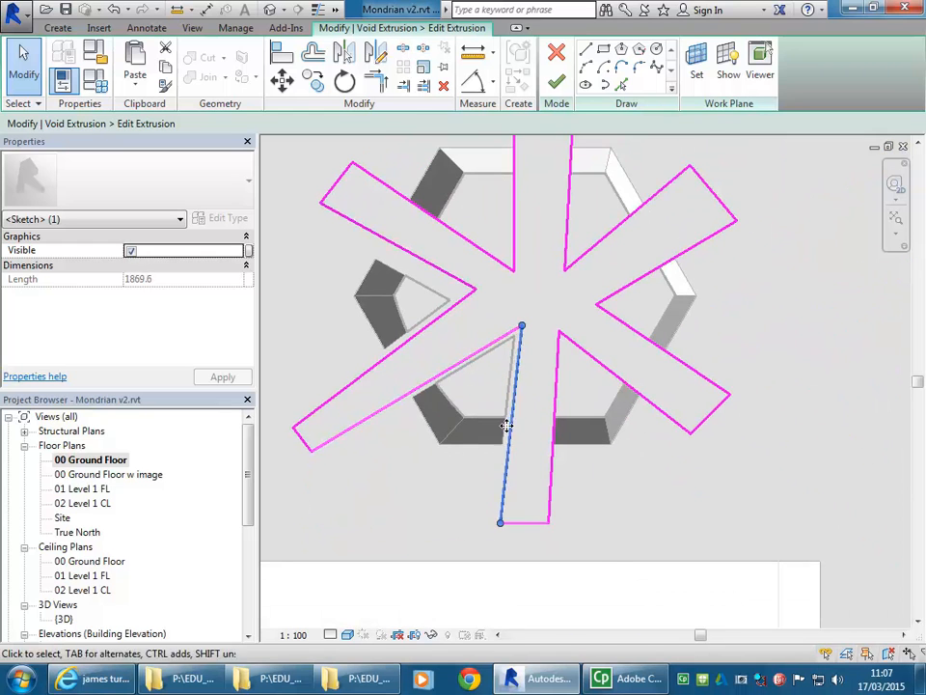
pyautogui.click(617, 381)
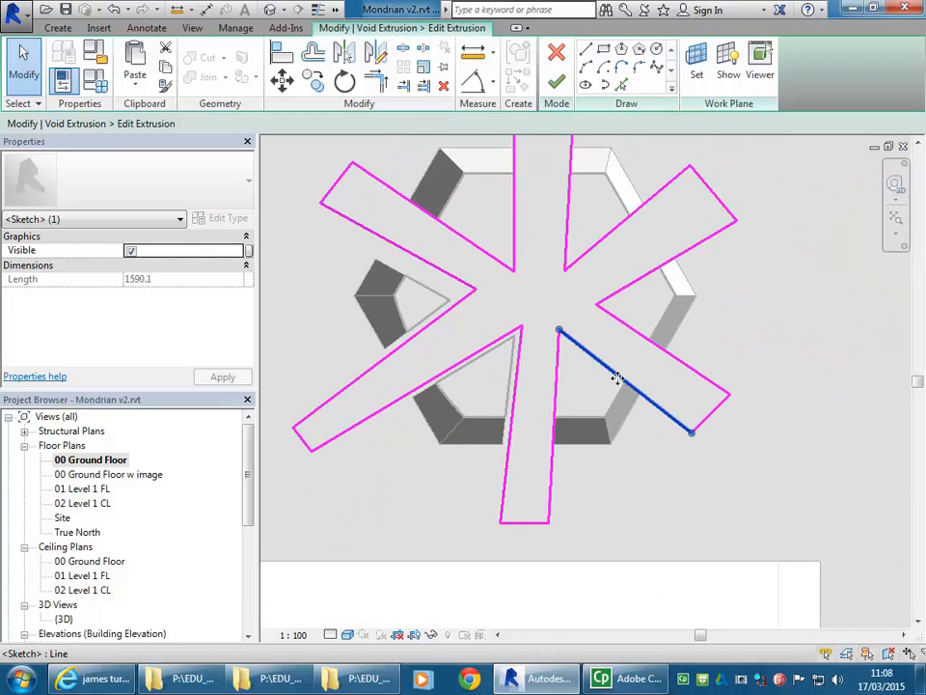
pyautogui.click(653, 341)
# Narrow the void's upper-right and top arms by moving their long edges inward, and finish the extrusion sketch
pyautogui.click(629, 287)
pyautogui.scroll(-1, 607, 243)
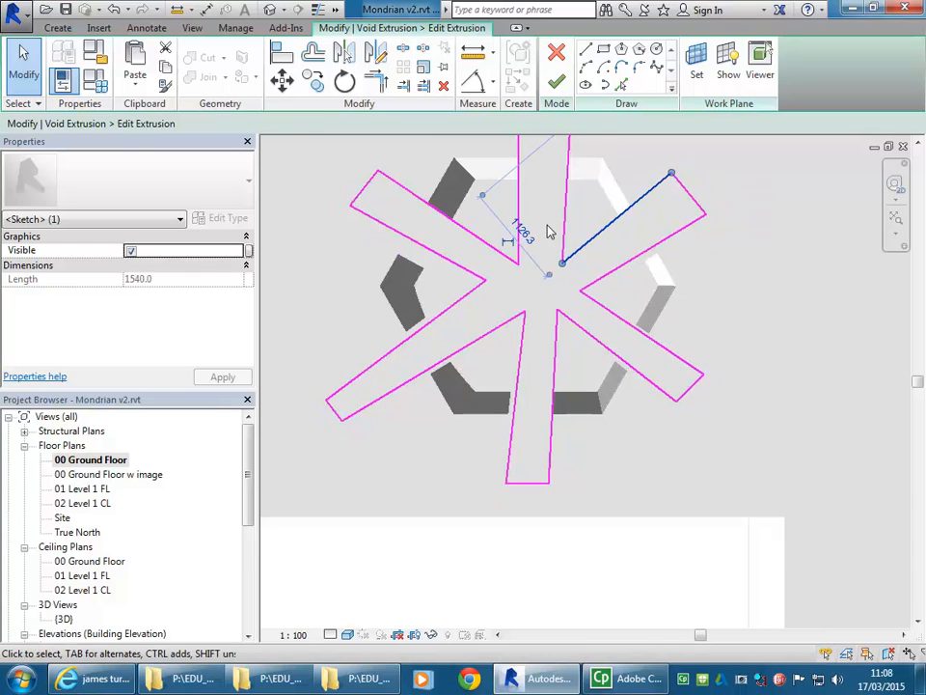
pyautogui.moveTo(589, 283)
pyautogui.mouseDown()
pyautogui.moveTo(570, 273)
pyautogui.moveTo(542, 315)
pyautogui.moveTo(550, 320)
pyautogui.mouseUp()
pyautogui.click(519, 274)
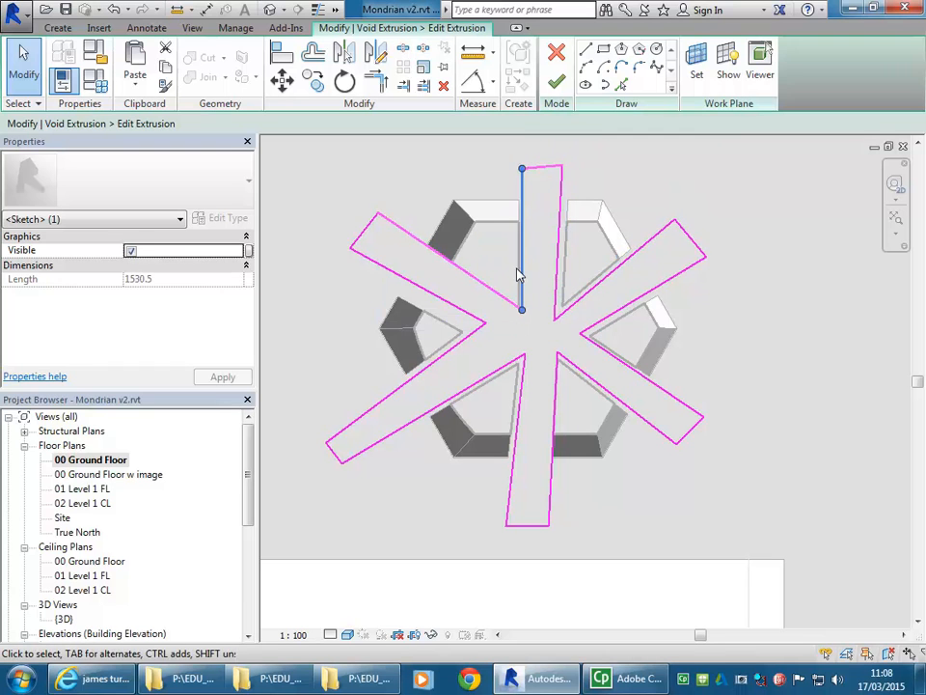
pyautogui.click(556, 82)
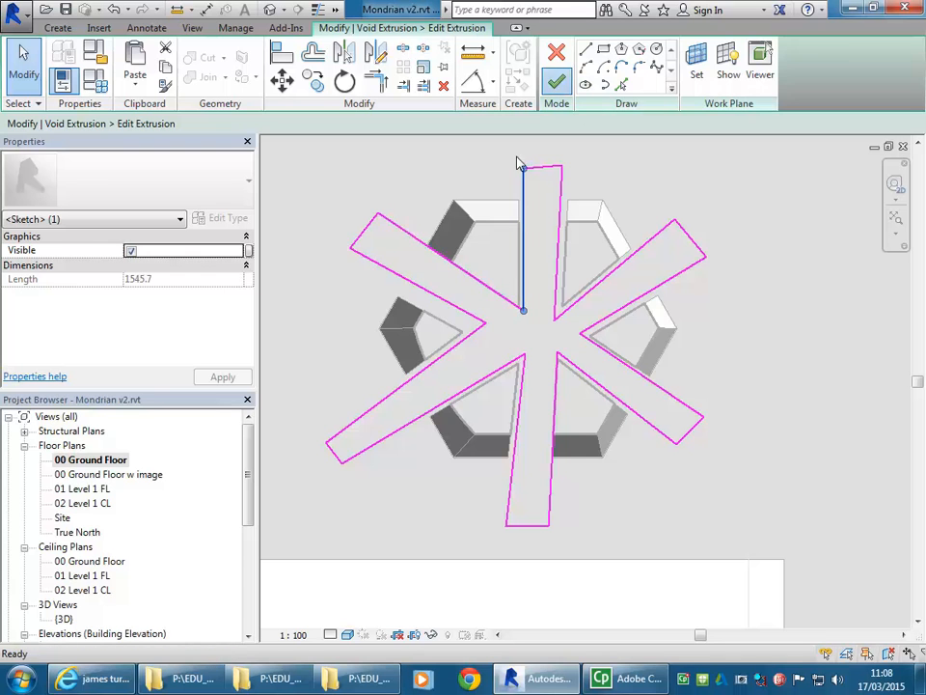
# Open the {3D} view, check the narrowed star-shaped cuts in the sculpture and finish the in-place model
pyautogui.moveTo(248, 481); pyautogui.dragTo(248, 514)
pyautogui.doubleClick(64, 546)
pyautogui.click(325, 493)
pyautogui.keyDown('shift'); pyautogui.moveTo(324, 492); pyautogui.dragTo(458, 479, button='middle'); pyautogui.keyUp('shift')
pyautogui.keyDown('shift'); pyautogui.moveTo(559, 493); pyautogui.dragTo(533, 502, button='middle'); pyautogui.keyUp('shift')
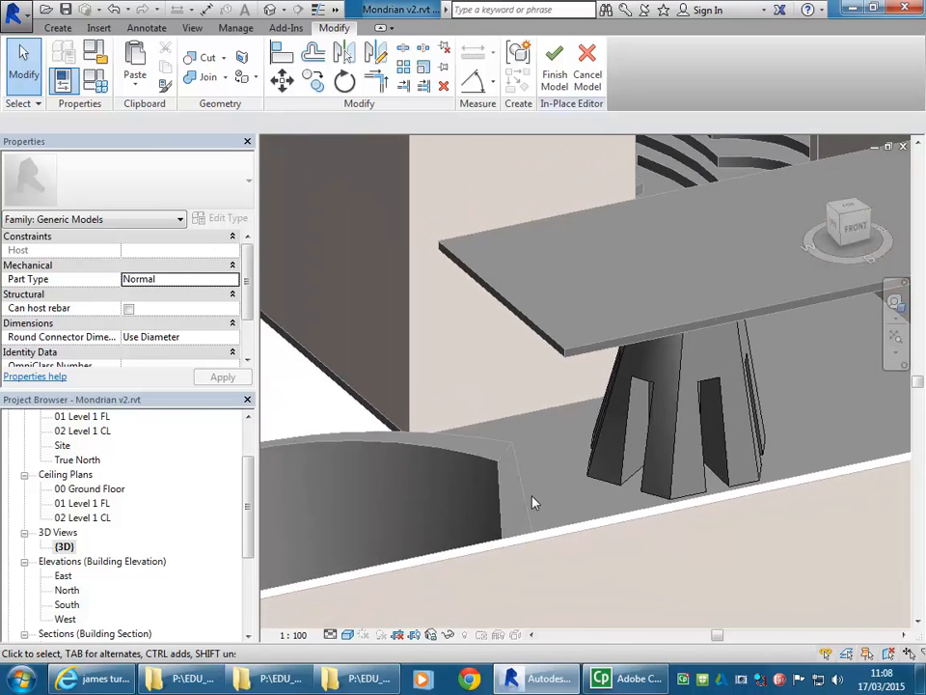
pyautogui.moveTo(285, 518); pyautogui.dragTo(379, 502, button='middle')
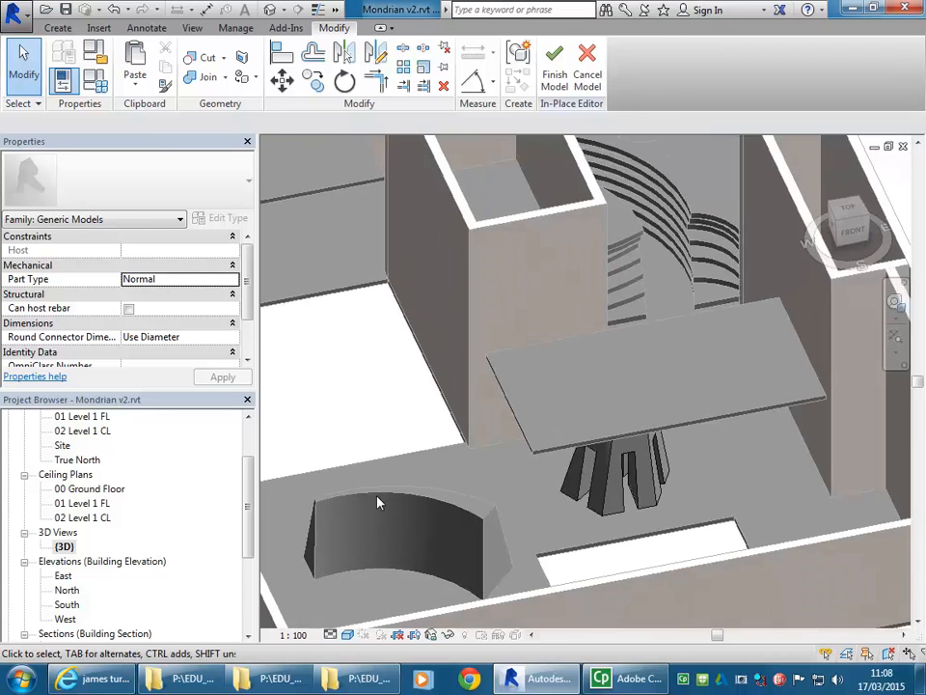
pyautogui.click(554, 72)
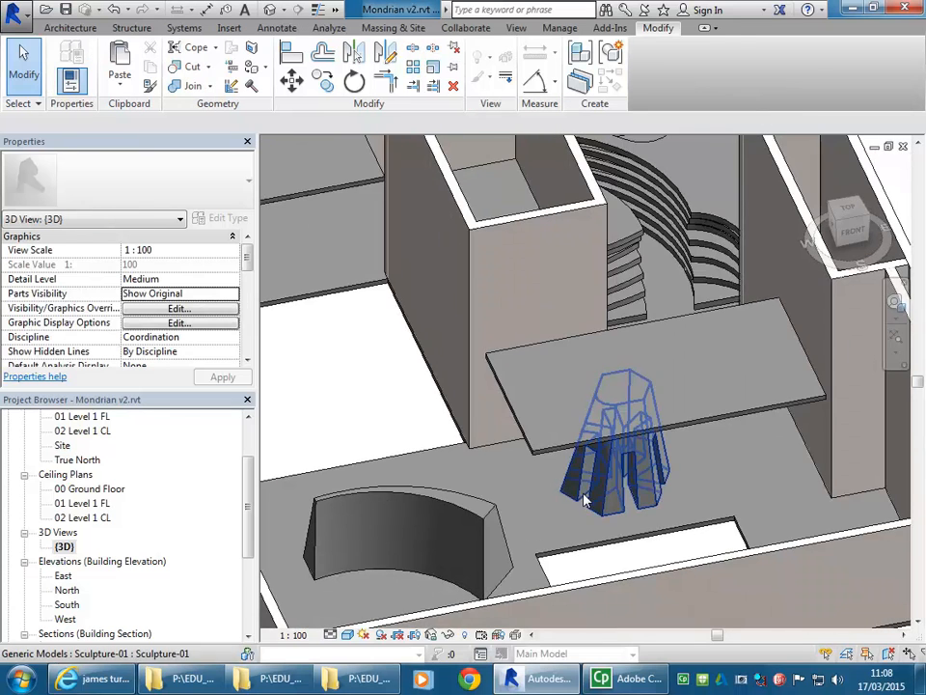
# Look over the finished sculpture and the surrounding floor in 3D, and return to the 00 Ground Floor plan
pyautogui.scroll(-2, 459, 466)
pyautogui.moveTo(493, 438); pyautogui.dragTo(490, 484, button='middle')
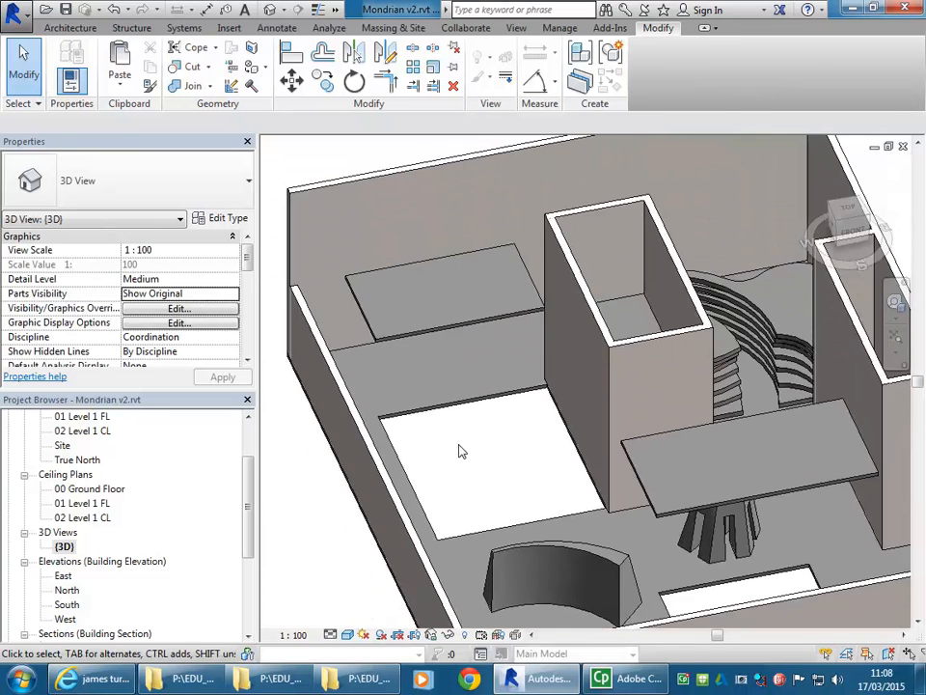
pyautogui.scroll(3, 462, 451)
pyautogui.scroll(-1, 454, 442)
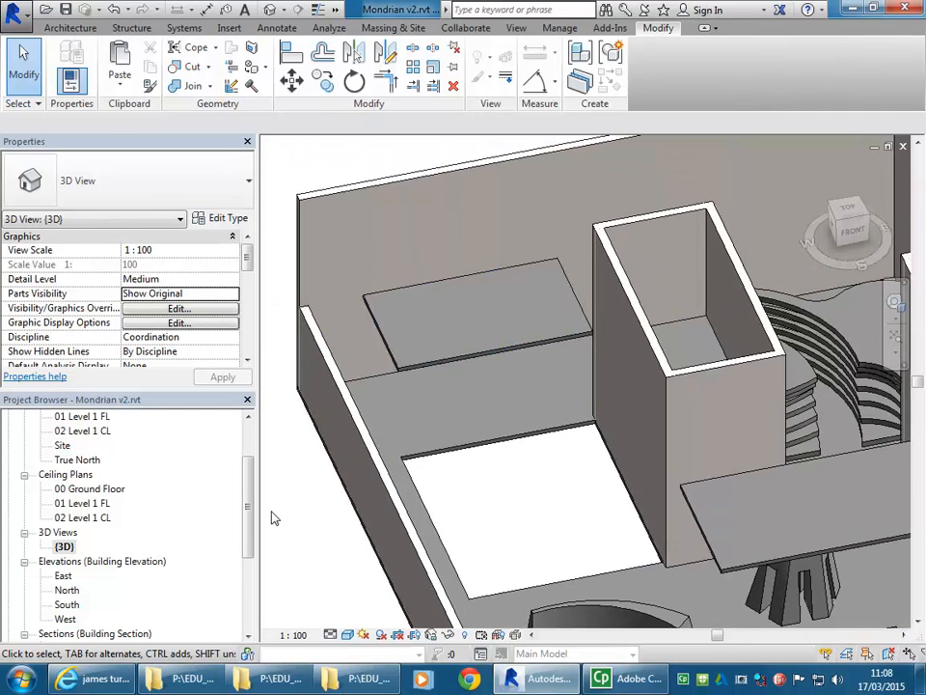
pyautogui.scroll(2, 250, 521)
pyautogui.doubleClick(64, 460)
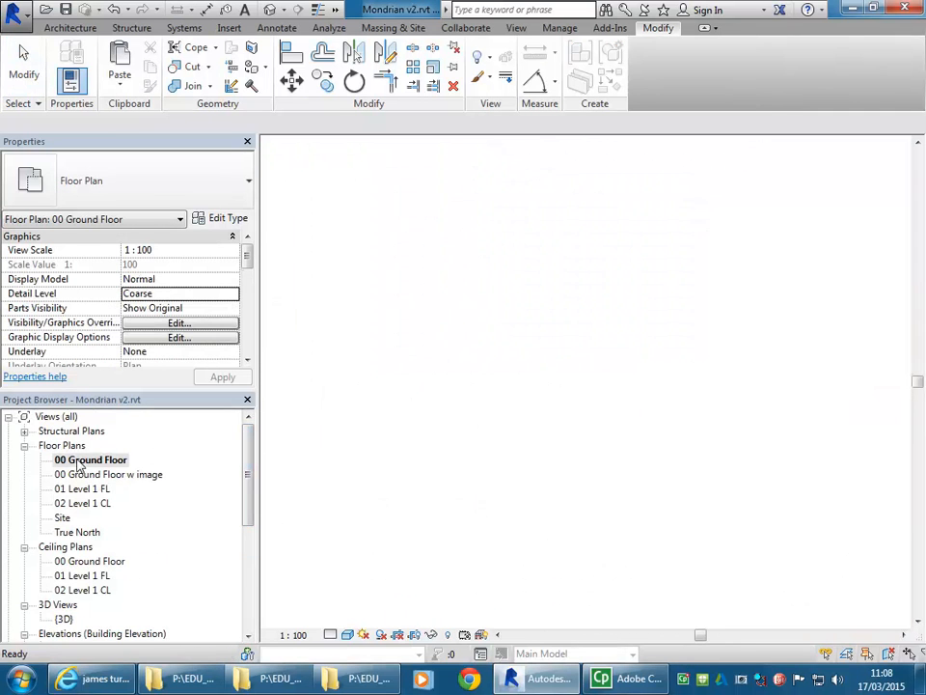
pyautogui.scroll(-3, 557, 350)
pyautogui.moveTo(548, 420); pyautogui.dragTo(684, 376, button='middle')
pyautogui.scroll(2, 571, 321)
# Start a new in-place model in the Generic Models category and accept its name
pyautogui.click(63, 29)
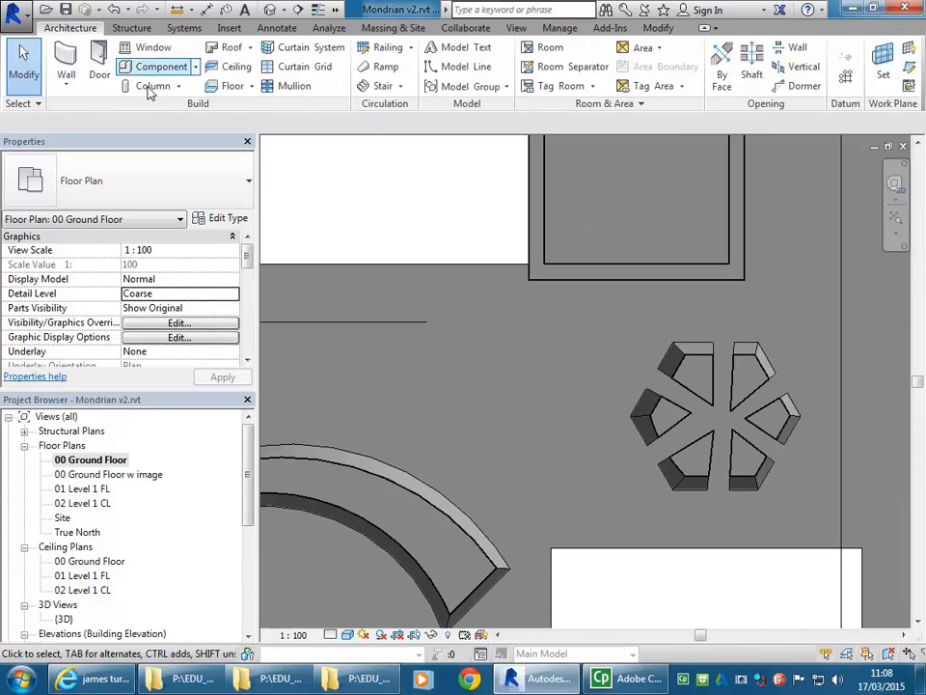
pyautogui.click(196, 67)
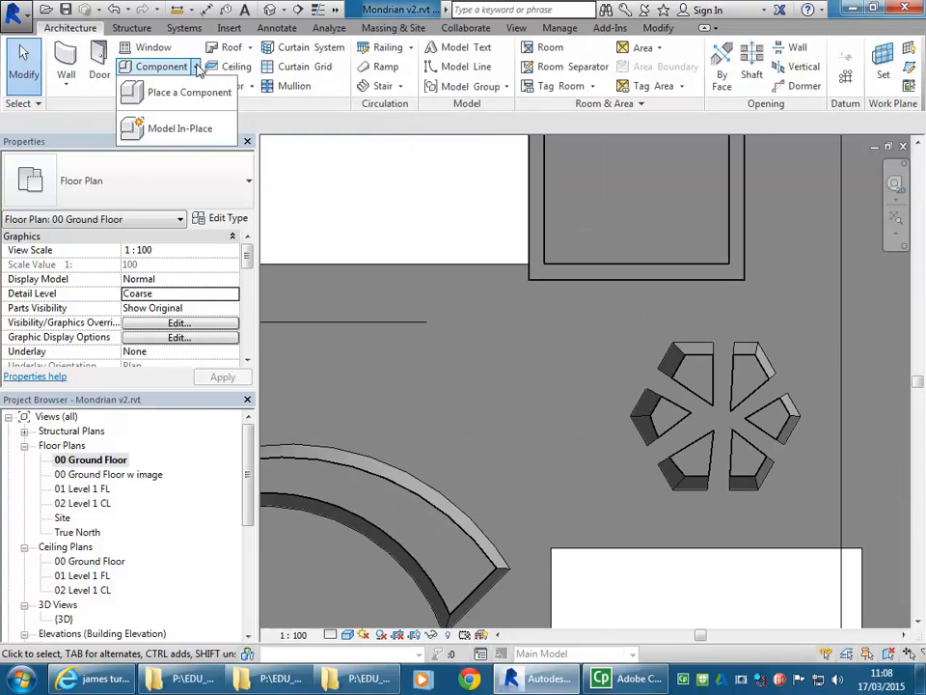
pyautogui.click(171, 131)
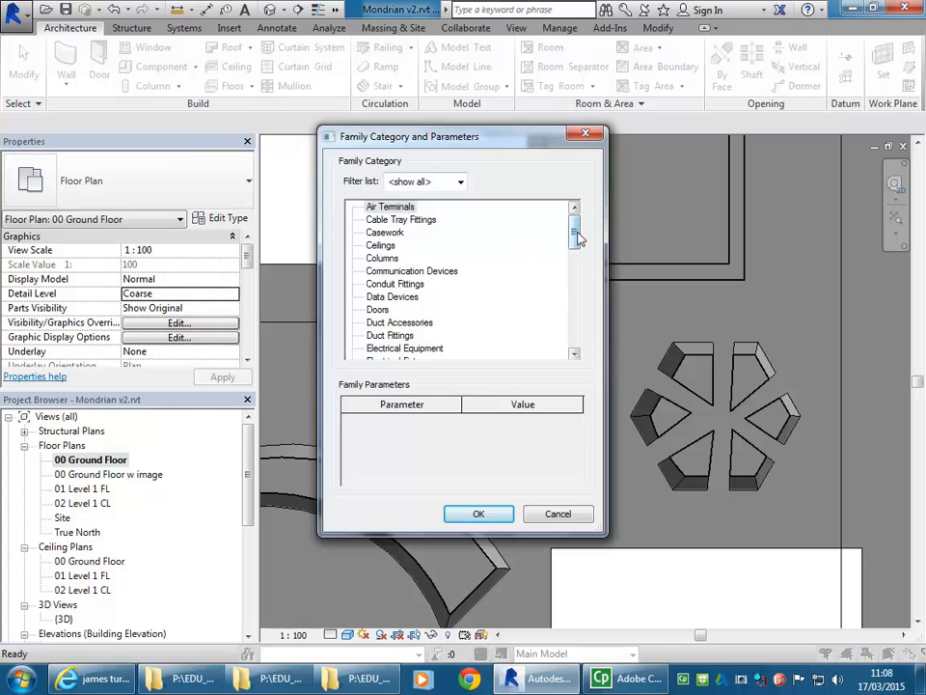
pyautogui.moveTo(577, 238); pyautogui.dragTo(579, 278)
pyautogui.scroll(1, 528, 279)
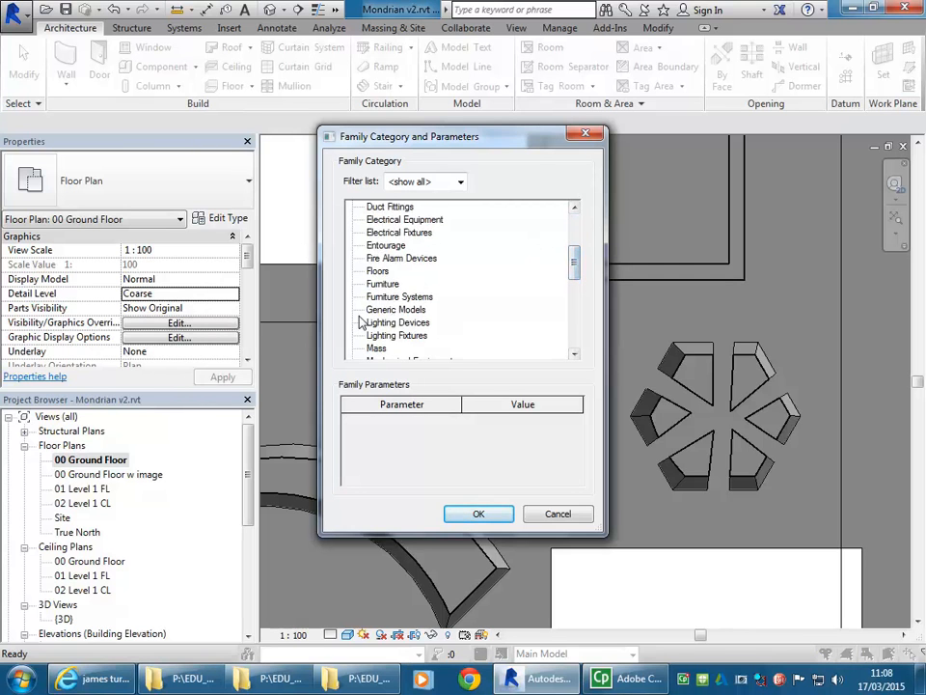
pyautogui.click(472, 508)
pyautogui.click(430, 280)
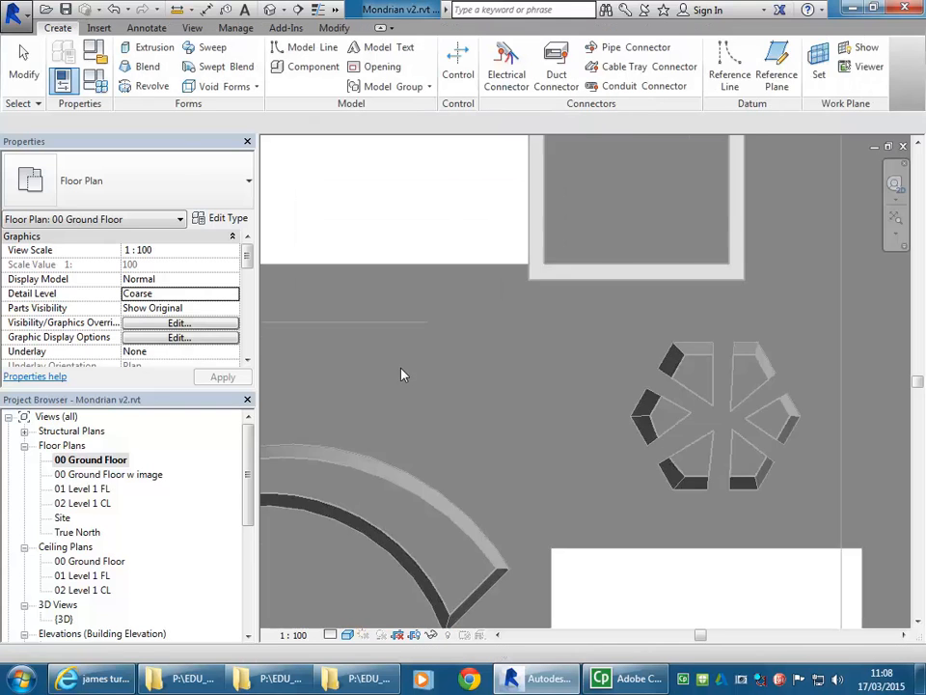
# Start a revolve and sketch a rectangular boundary about 1900 mm by 2400 mm between the upper outer wall and the large floor opening
pyautogui.scroll(-3, 548, 378)
pyautogui.moveTo(548, 378); pyautogui.dragTo(479, 429, button='middle')
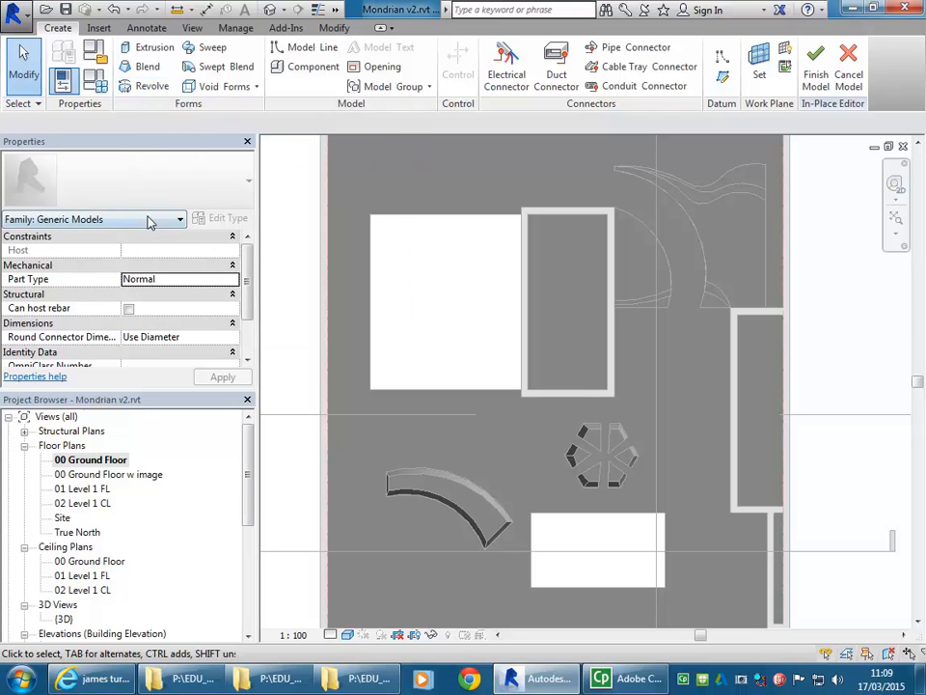
pyautogui.click(140, 86)
pyautogui.scroll(-3, 419, 315)
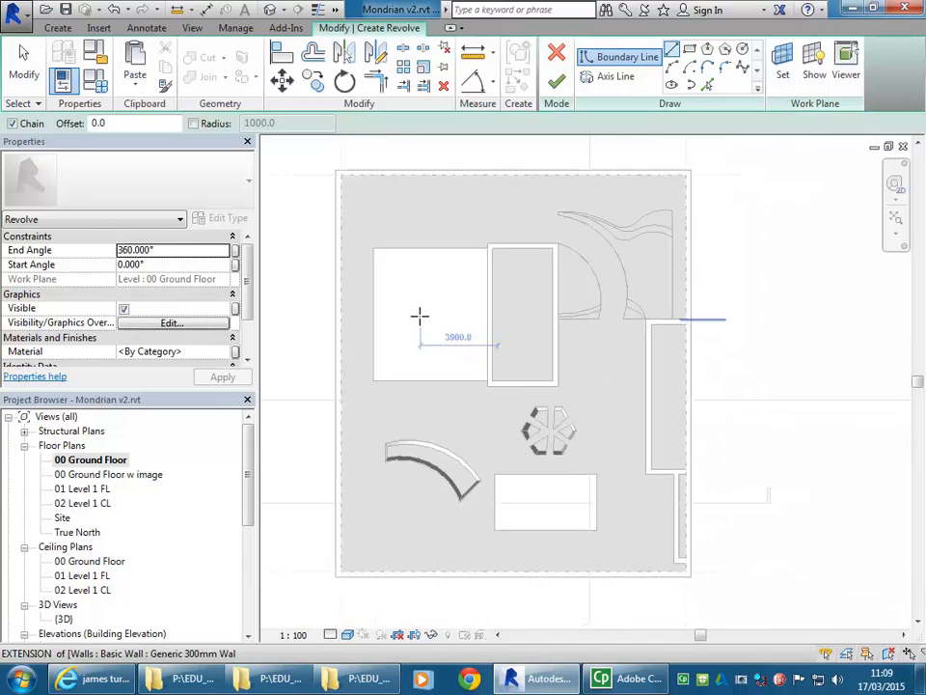
pyautogui.scroll(2, 425, 319)
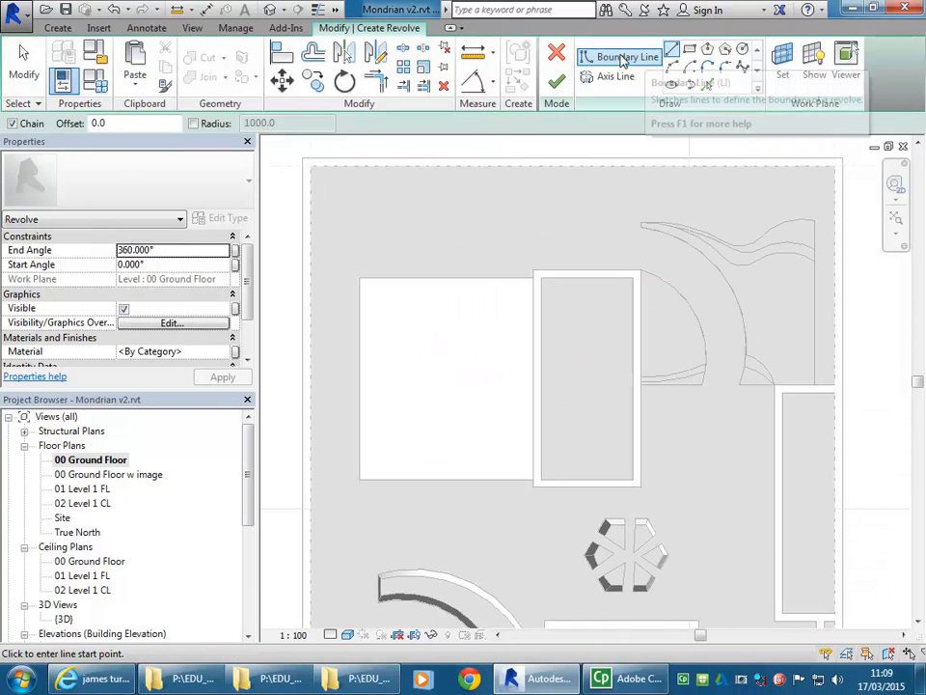
pyautogui.click(691, 52)
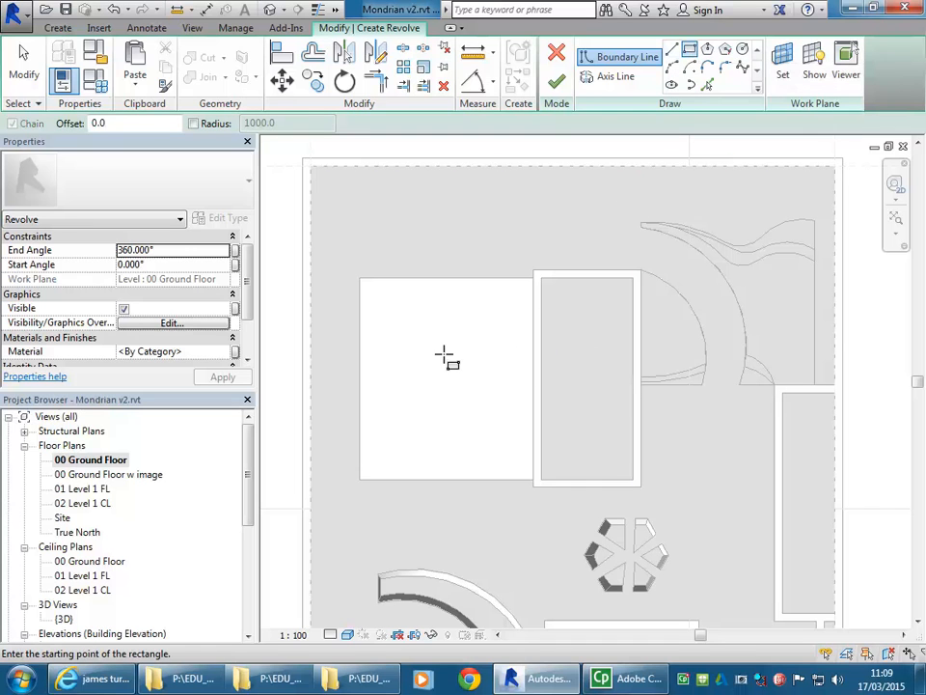
pyautogui.scroll(1, 468, 280)
pyautogui.scroll(2, 467, 280)
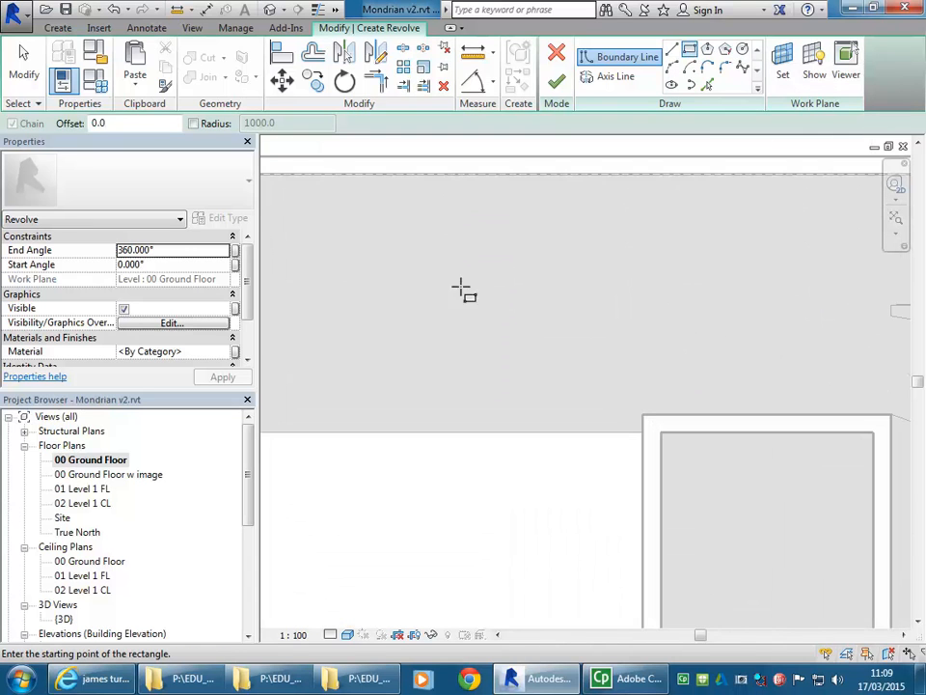
pyautogui.click(460, 266)
pyautogui.click(574, 412)
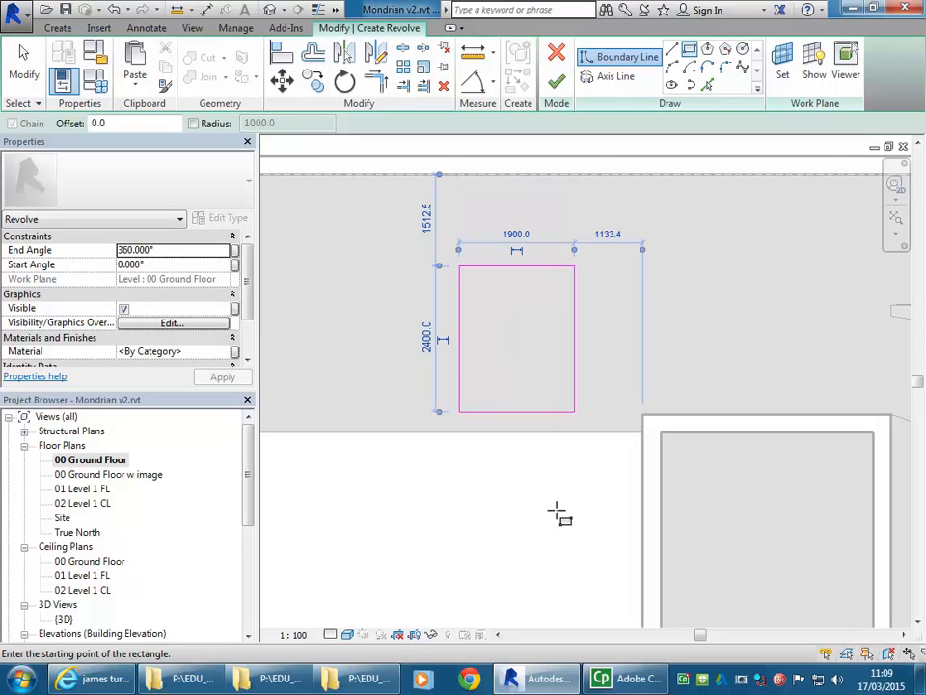
# Draw a vertical axis line just left of the rectangle, running from above it down into the large floor opening
pyautogui.scroll(-1, 480, 502)
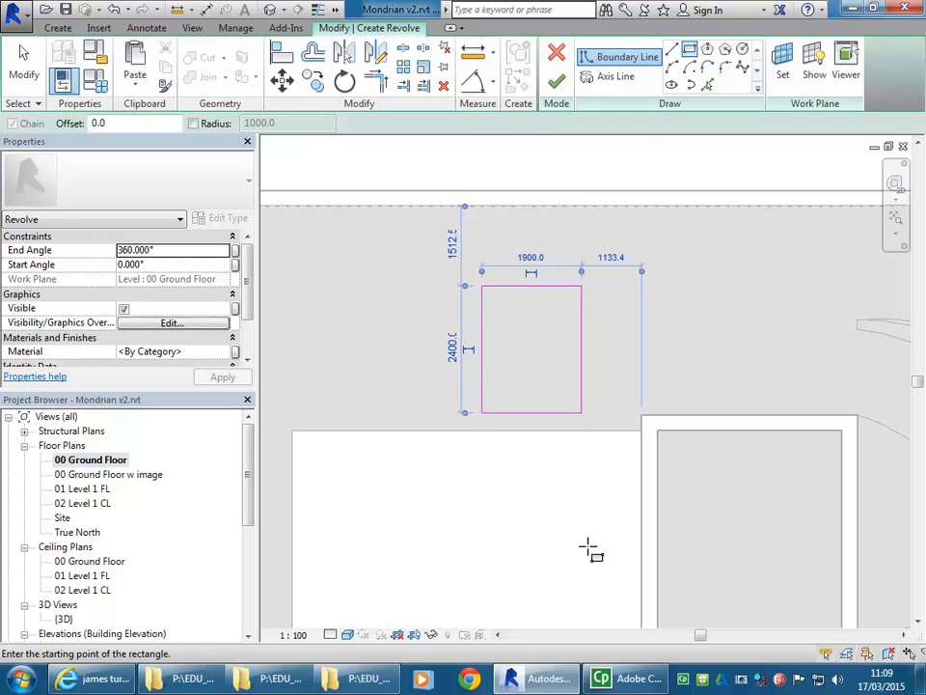
pyautogui.scroll(2, 429, 307)
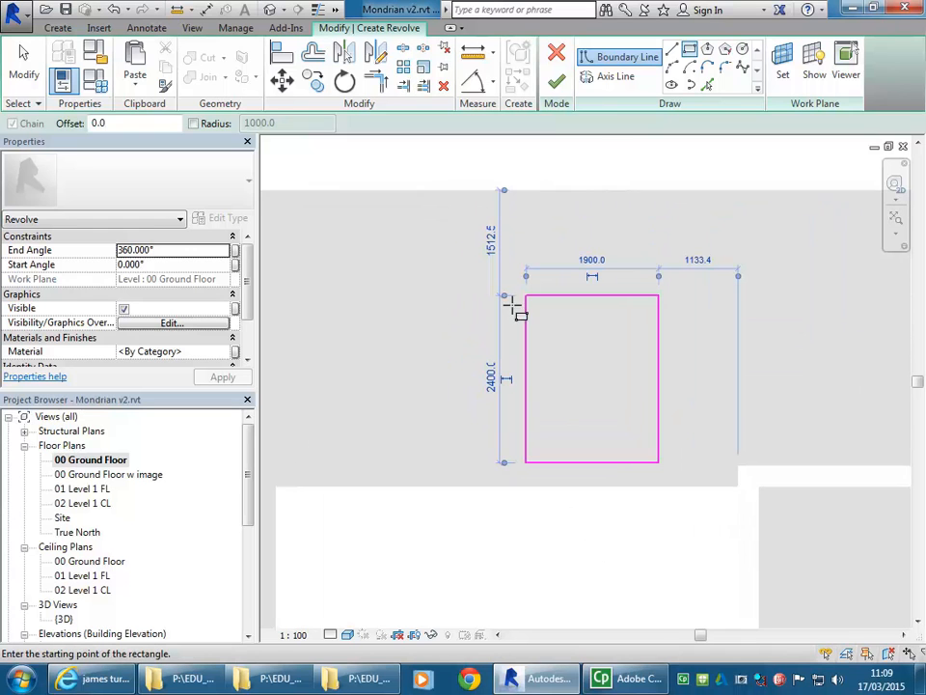
pyautogui.click(613, 77)
pyautogui.click(495, 225)
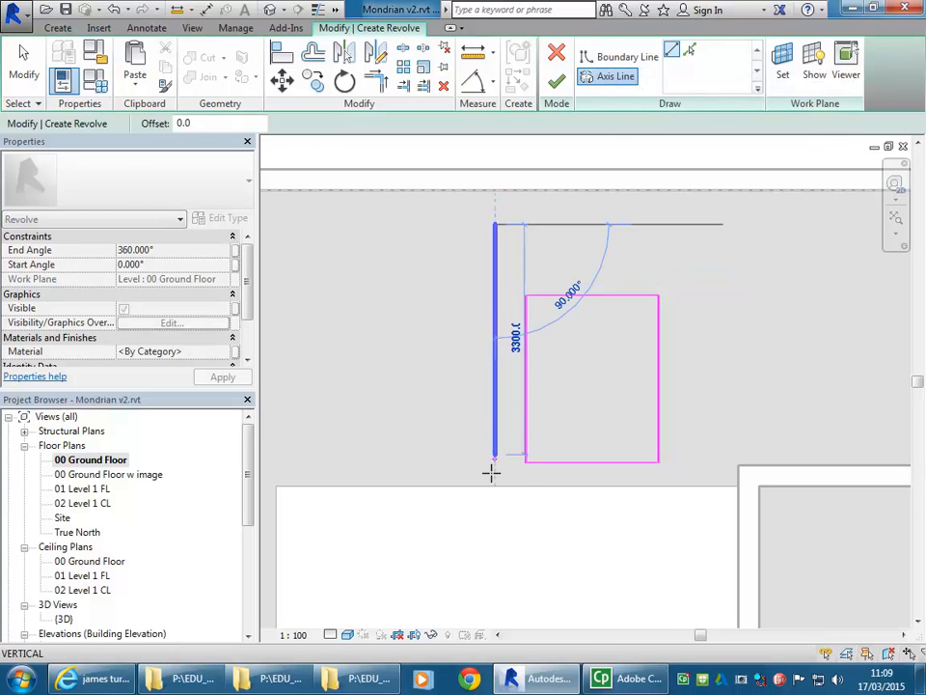
pyautogui.click(495, 568)
pyautogui.scroll(-3, 407, 374)
pyautogui.click(407, 577)
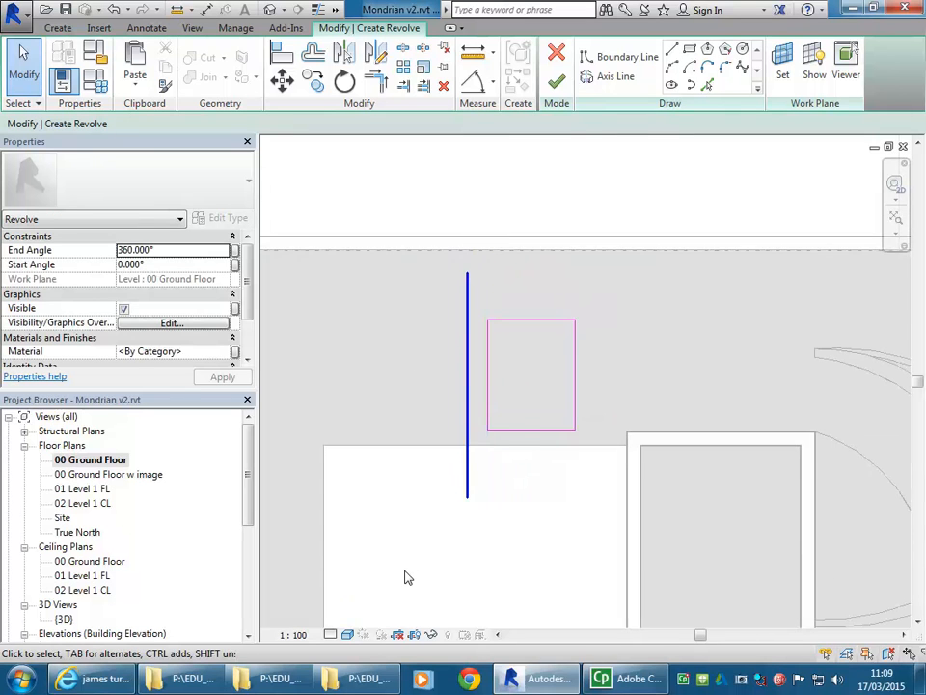
# Check the rectangle and axis line by selecting them in turn, and finish and deselect the revolve
pyautogui.scroll(2, 512, 417)
pyautogui.moveTo(466, 252); pyautogui.dragTo(677, 477)
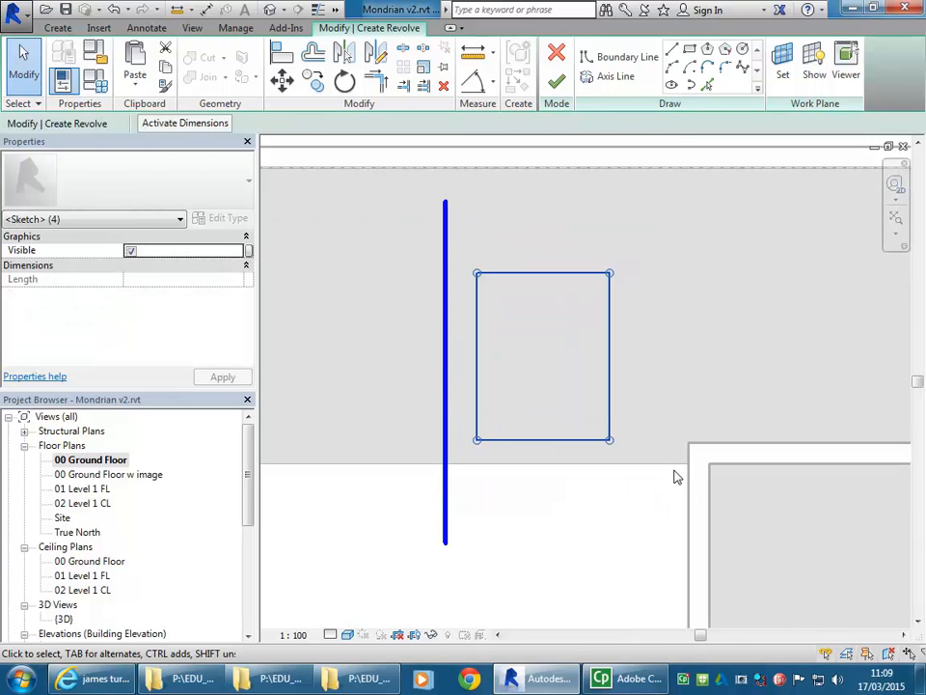
pyautogui.click(448, 491)
pyautogui.click(545, 548)
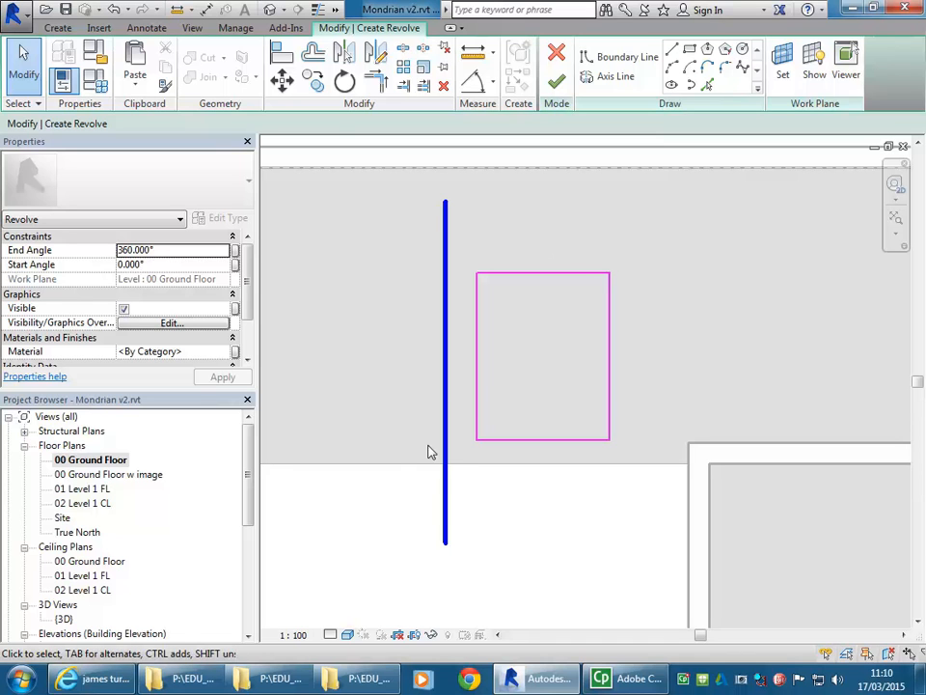
pyautogui.click(556, 82)
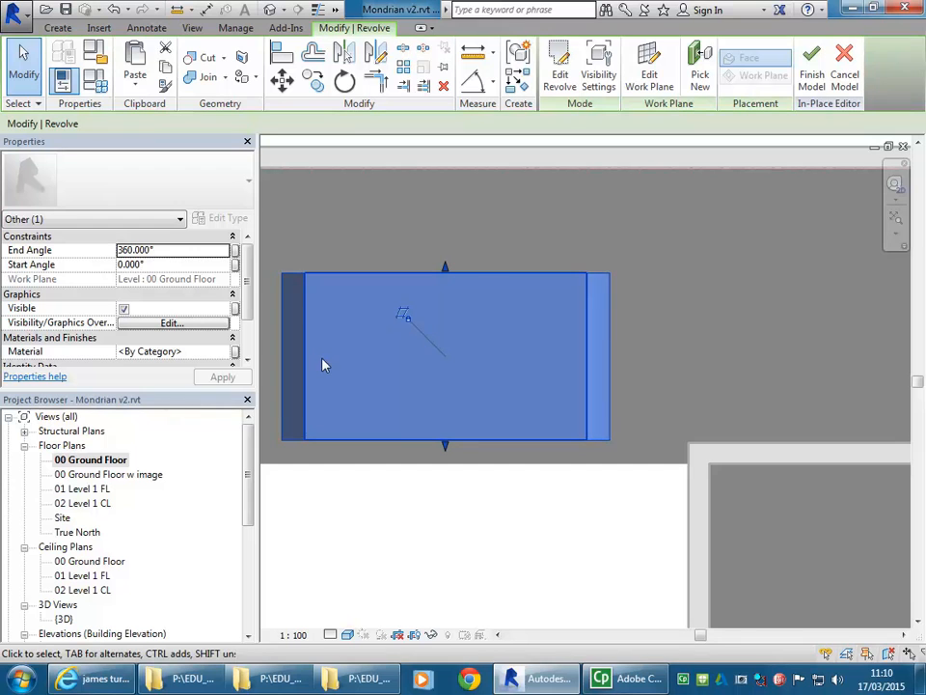
pyautogui.click(428, 544)
pyautogui.scroll(-2, 422, 420)
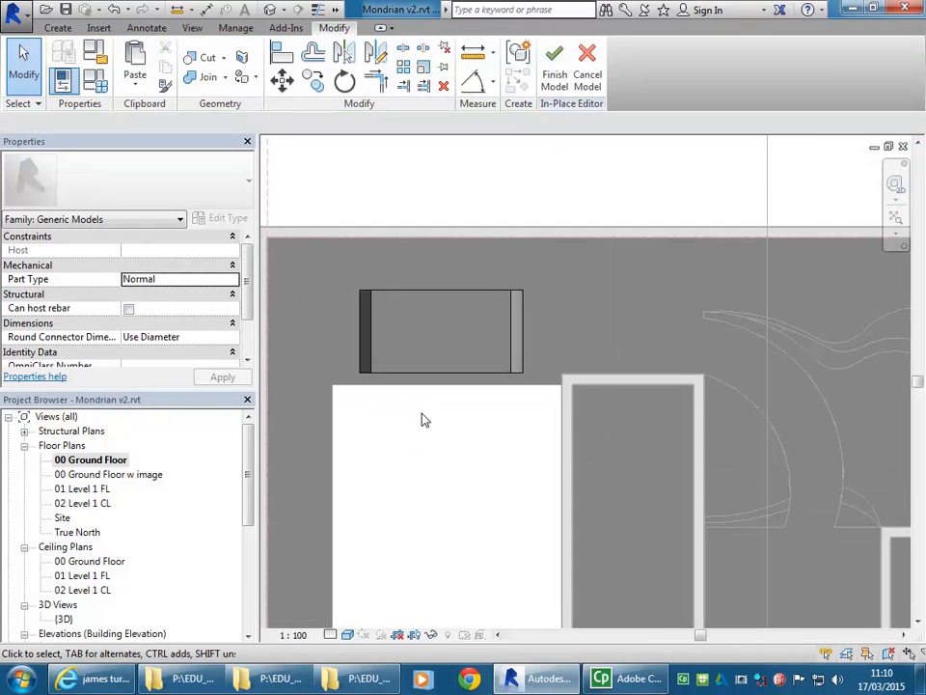
# Open the {3D} view and examine the revolved ring where it passes through the floor
pyautogui.doubleClick(62, 618)
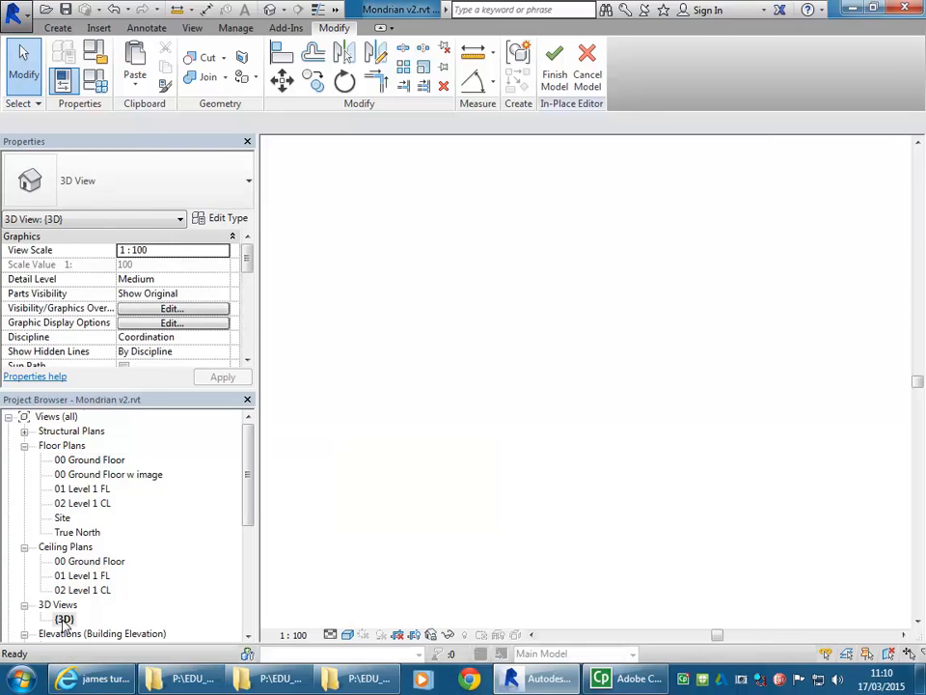
pyautogui.keyDown('shift'); pyautogui.moveTo(519, 510); pyautogui.dragTo(474, 502, button='middle'); pyautogui.keyUp('shift')
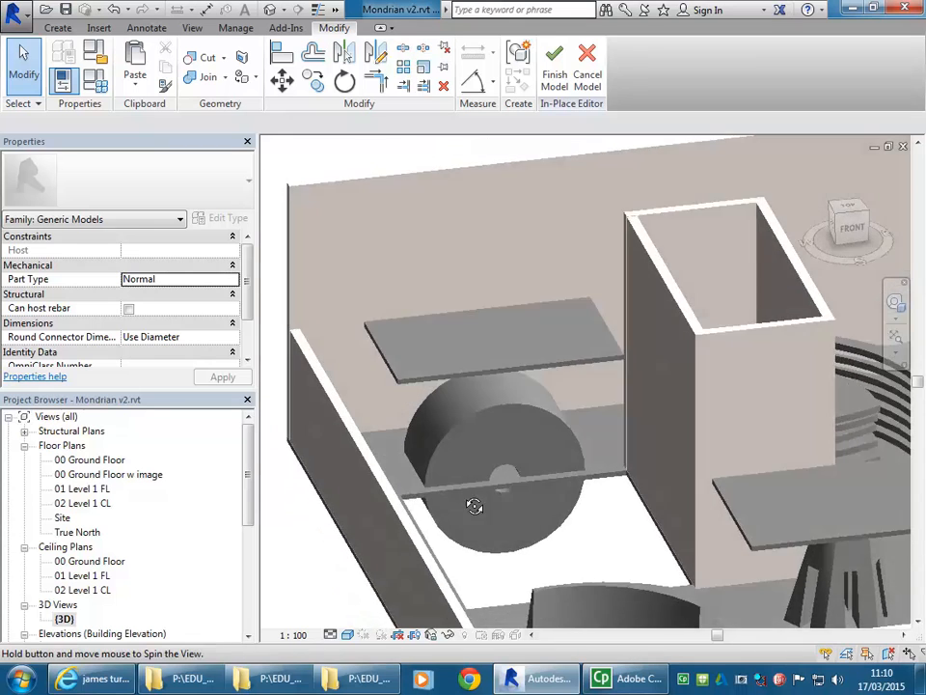
pyautogui.scroll(5, 512, 562)
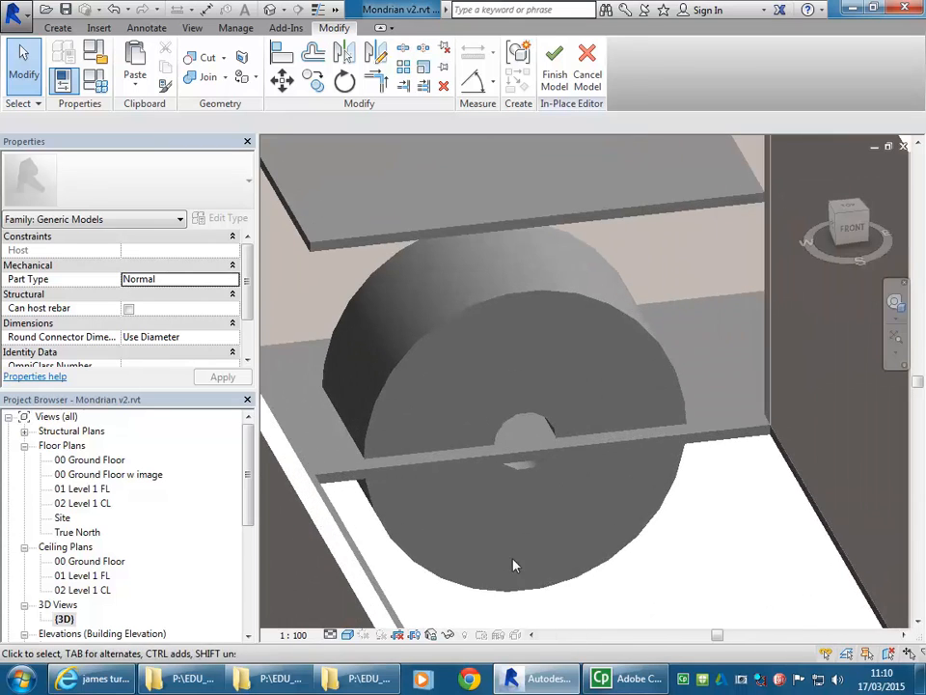
# Edit the revolve's sketch, moving the rectangle's side nearest the axis to about 890 mm from the axis line, and finish the sketch
pyautogui.click(550, 425)
pyautogui.click(560, 76)
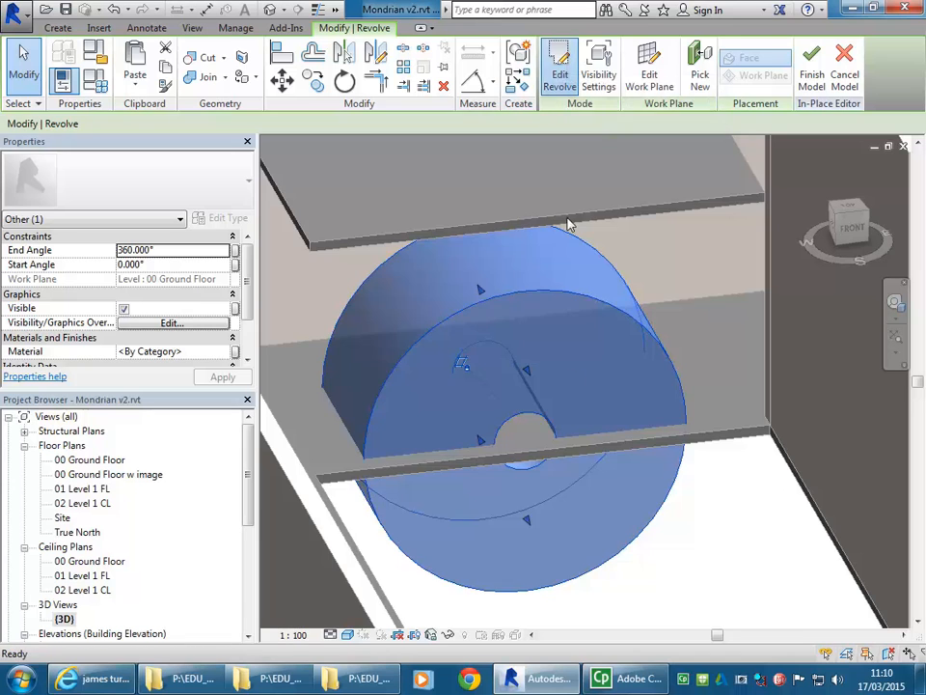
pyautogui.click(536, 407)
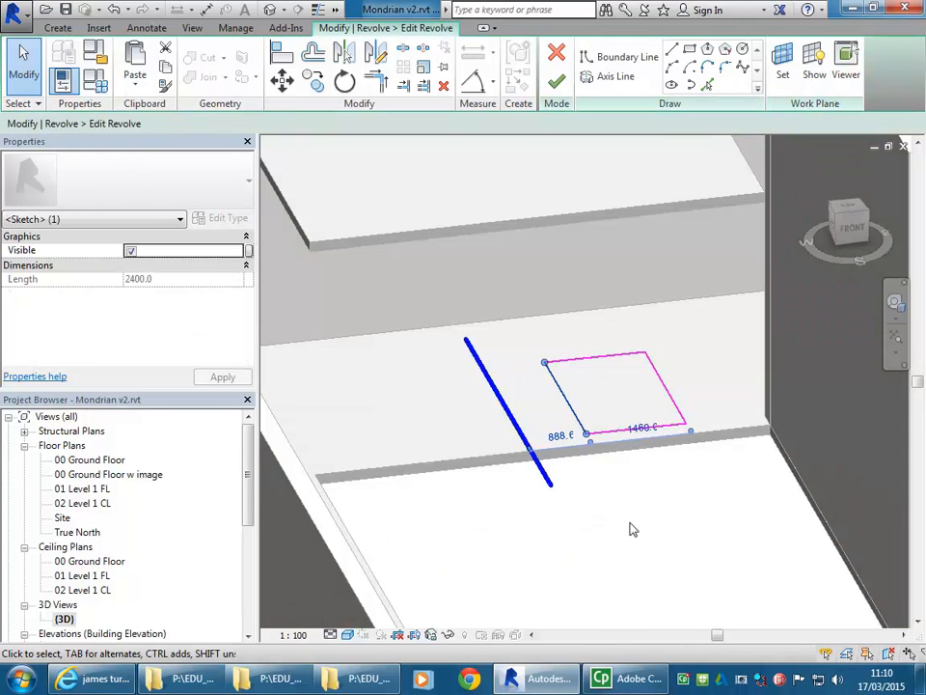
pyautogui.click(632, 529)
pyautogui.click(557, 81)
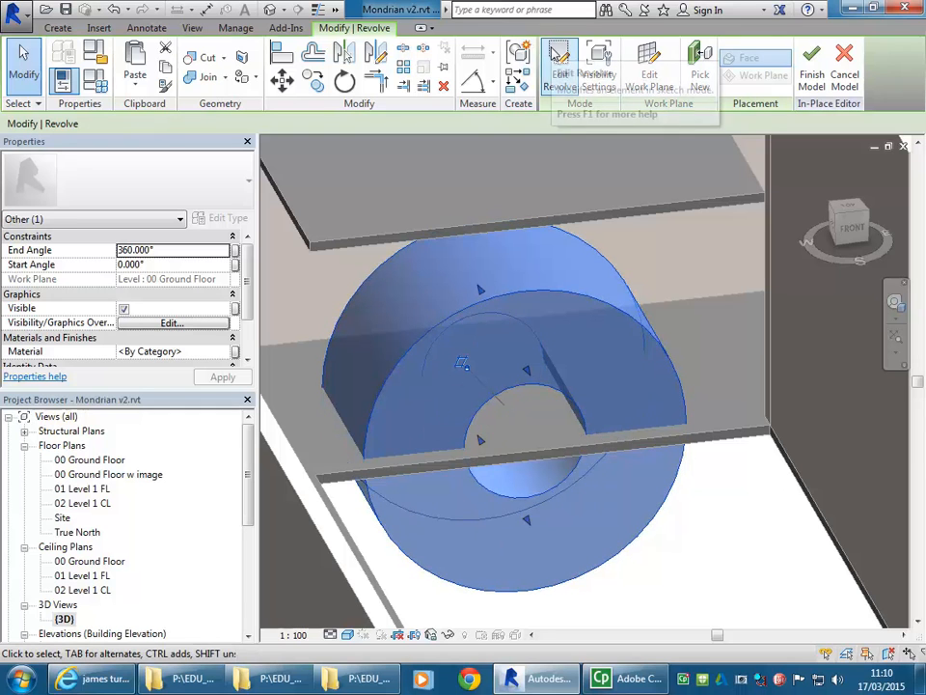
# Reopen the revolve's sketch, shift the axis line away from the rectangle to a gap of about 1210 mm, and finish the sketch
pyautogui.click(563, 69)
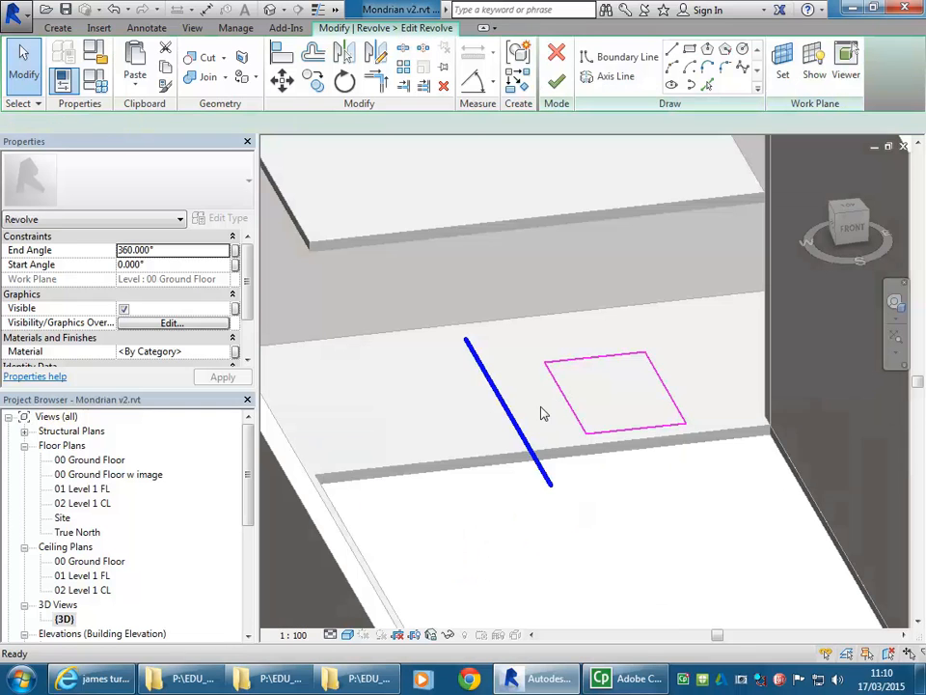
pyautogui.press('Left')
pyautogui.press('Left')
pyautogui.press('Left')
pyautogui.press('Left')
pyautogui.press('Left')
pyautogui.press('Left')
pyautogui.press('Left')
pyautogui.press('Left')
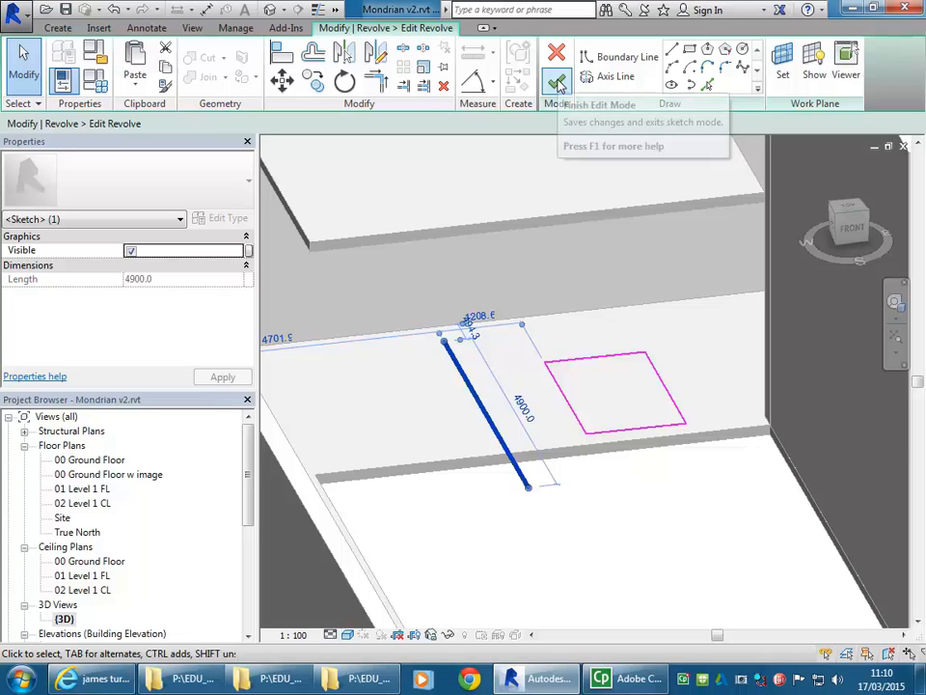
pyautogui.click(555, 81)
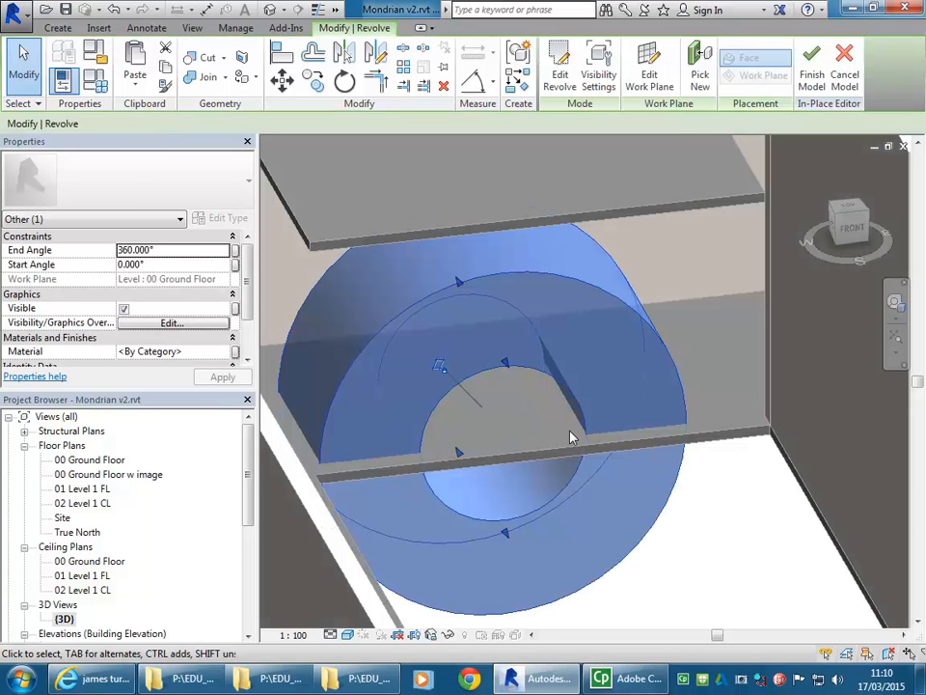
# Set the revolve's start angle to 180° and deselect the form
pyautogui.scroll(-1, 473, 404)
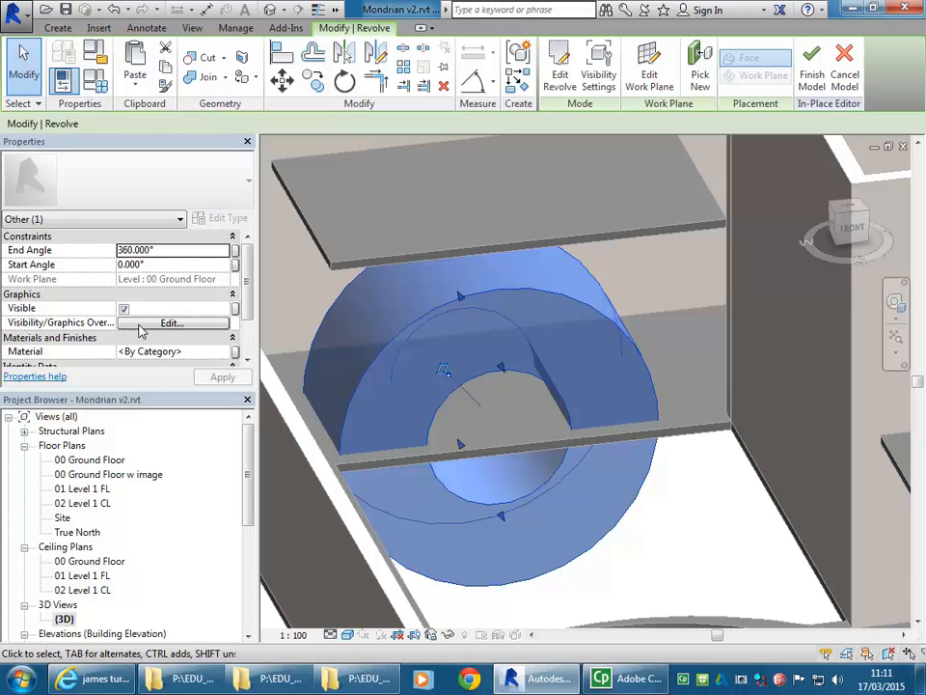
pyautogui.click(158, 265)
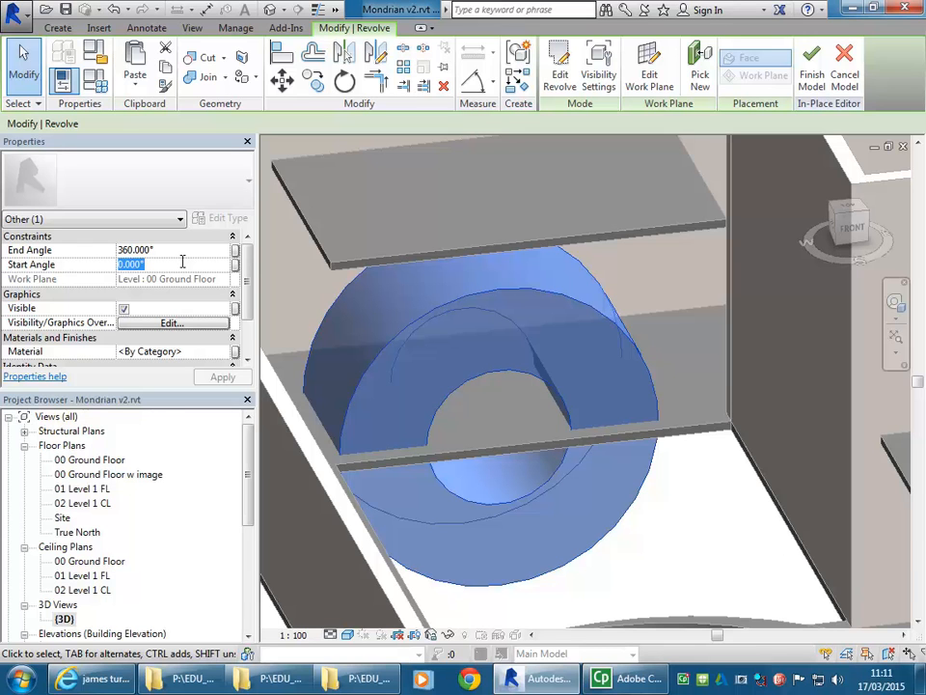
pyautogui.write('180')
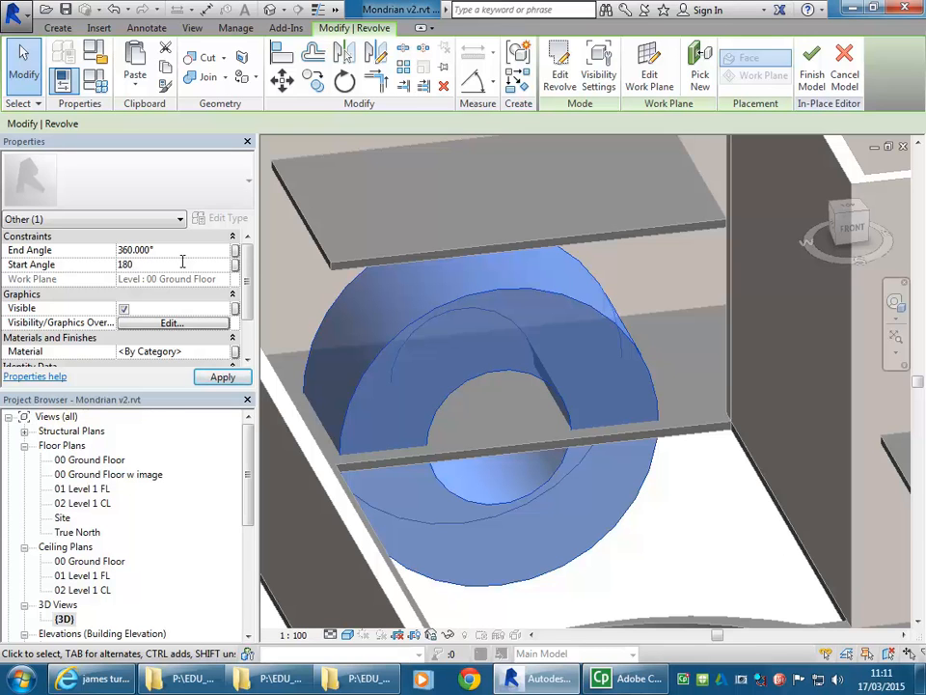
pyautogui.click(193, 251)
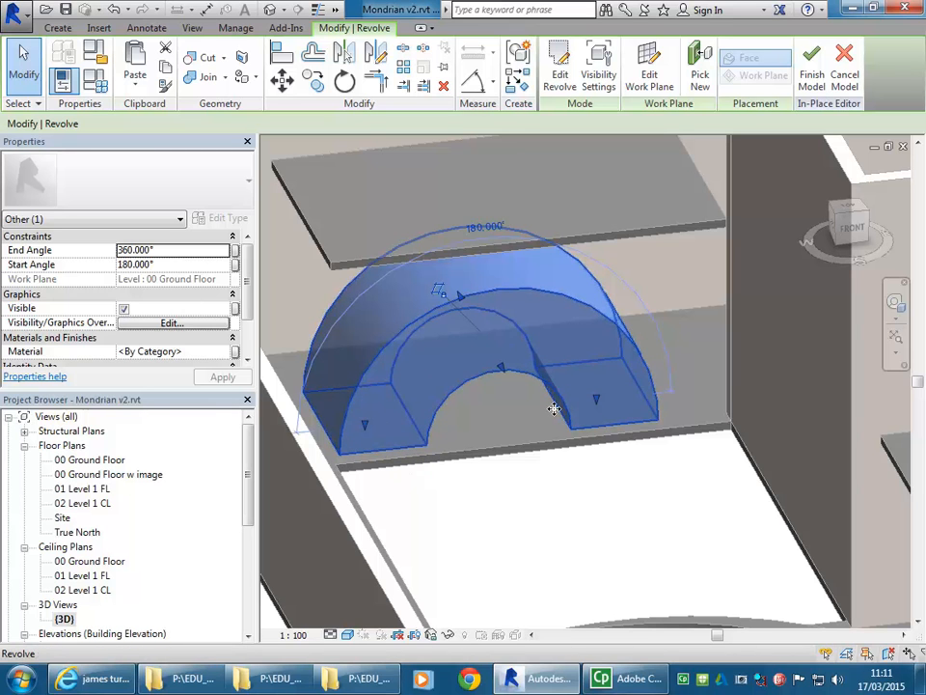
pyautogui.click(563, 502)
# Finish the in-place model of the half-ring arch and examine it within the whole building in 3D
pyautogui.keyDown('shift'); pyautogui.moveTo(556, 546); pyautogui.dragTo(545, 605, button='middle'); pyautogui.keyUp('shift')
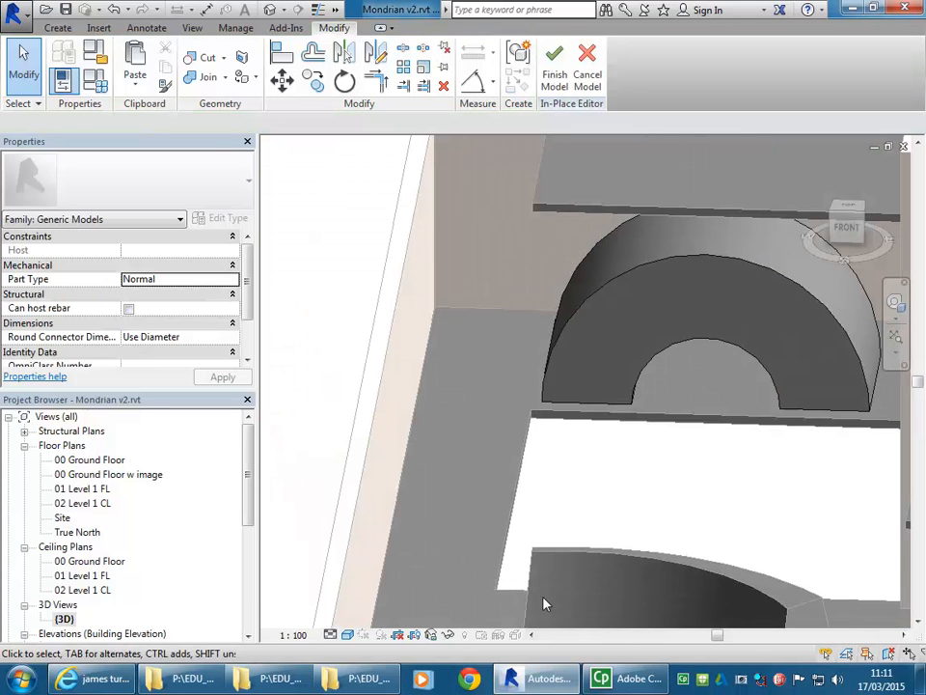
pyautogui.moveTo(656, 455); pyautogui.dragTo(548, 487, button='middle')
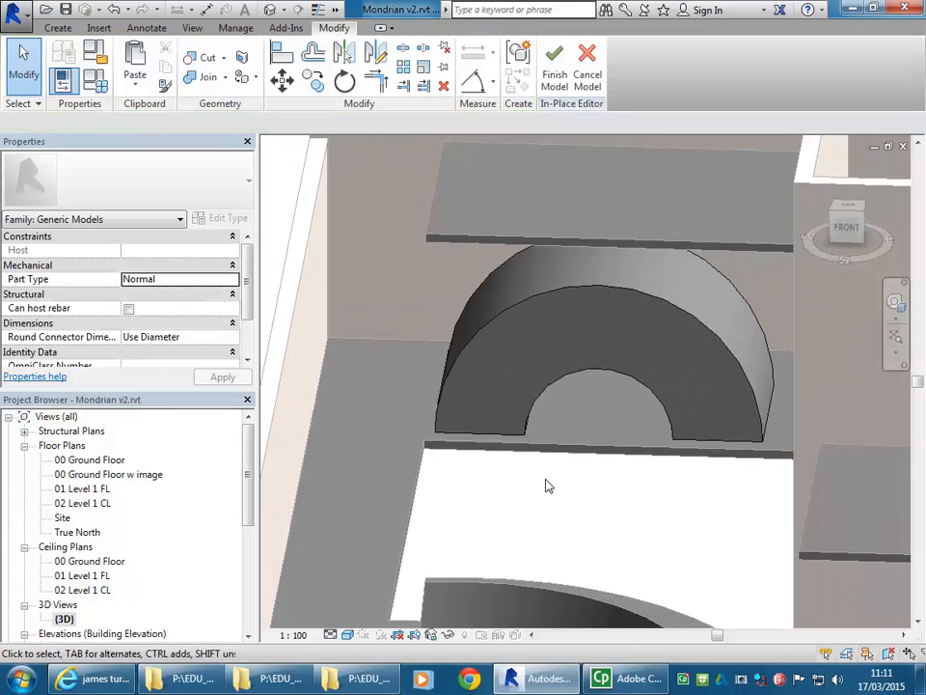
pyautogui.click(556, 66)
pyautogui.keyDown('shift'); pyautogui.moveTo(527, 449); pyautogui.dragTo(429, 438, button='middle'); pyautogui.keyUp('shift')
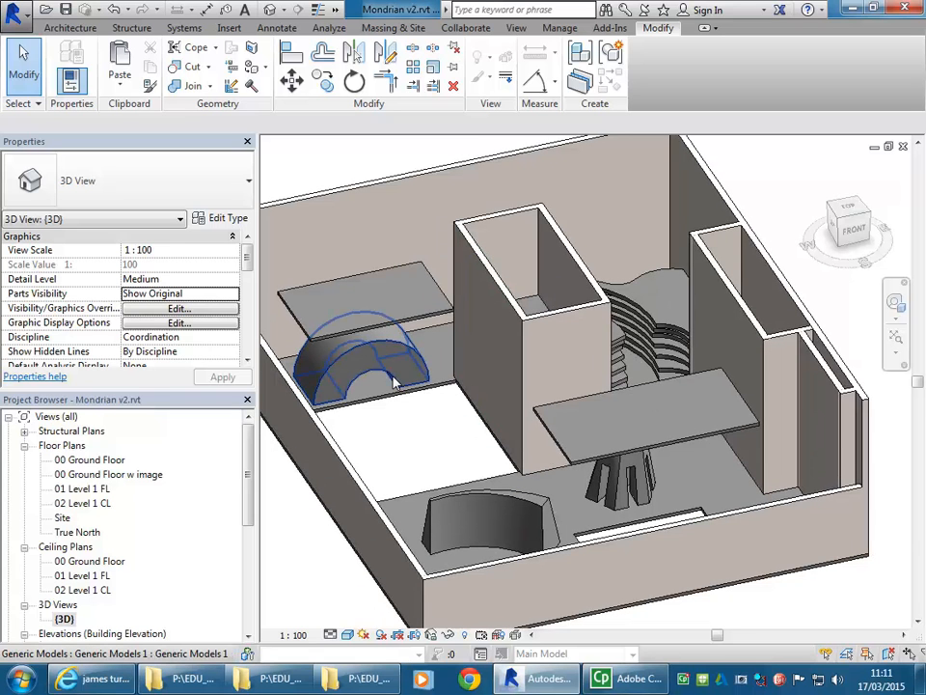